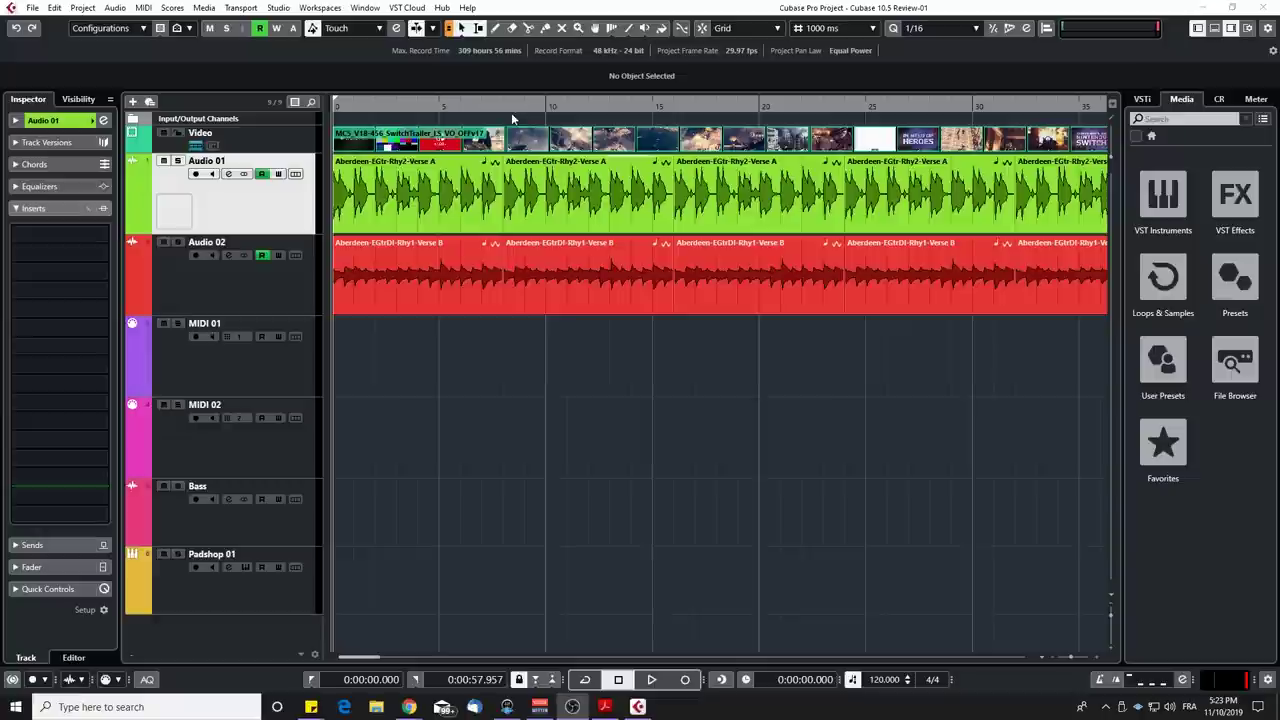
Toggle Combine Selection Tools off and on, then range-select the event and lower its volume to -0.23 dB
click(448, 31)
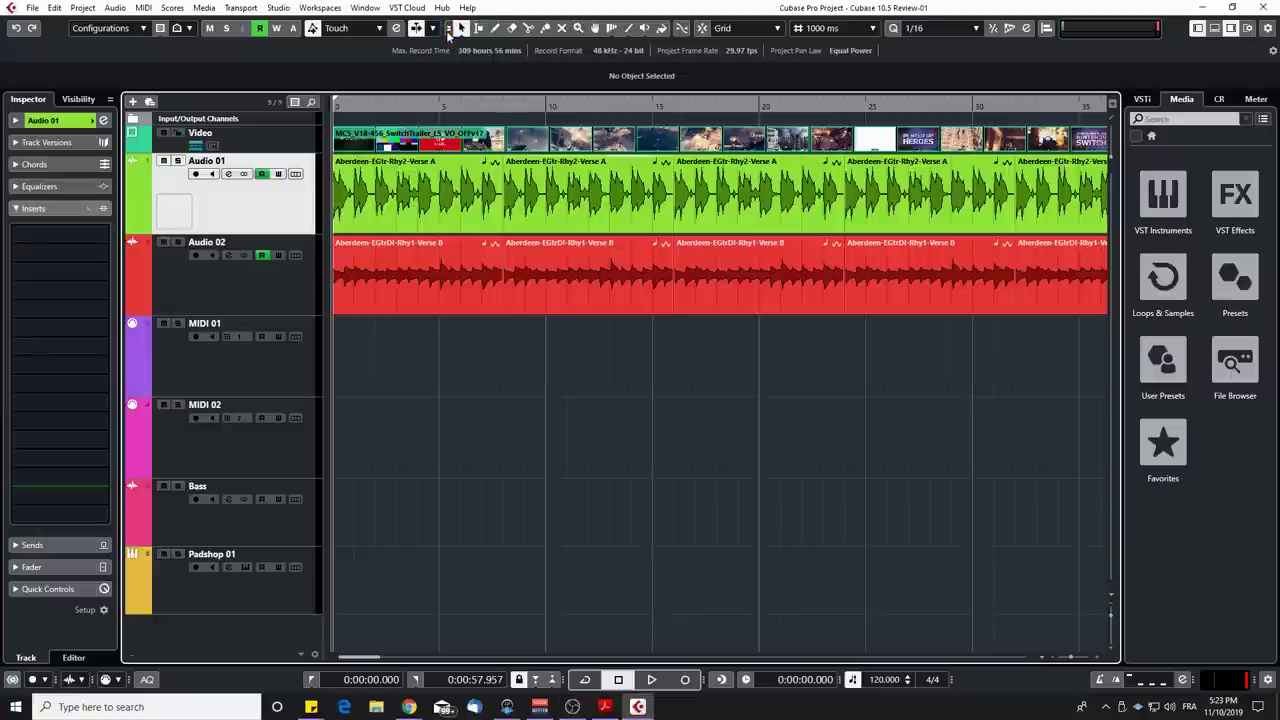
click(449, 31)
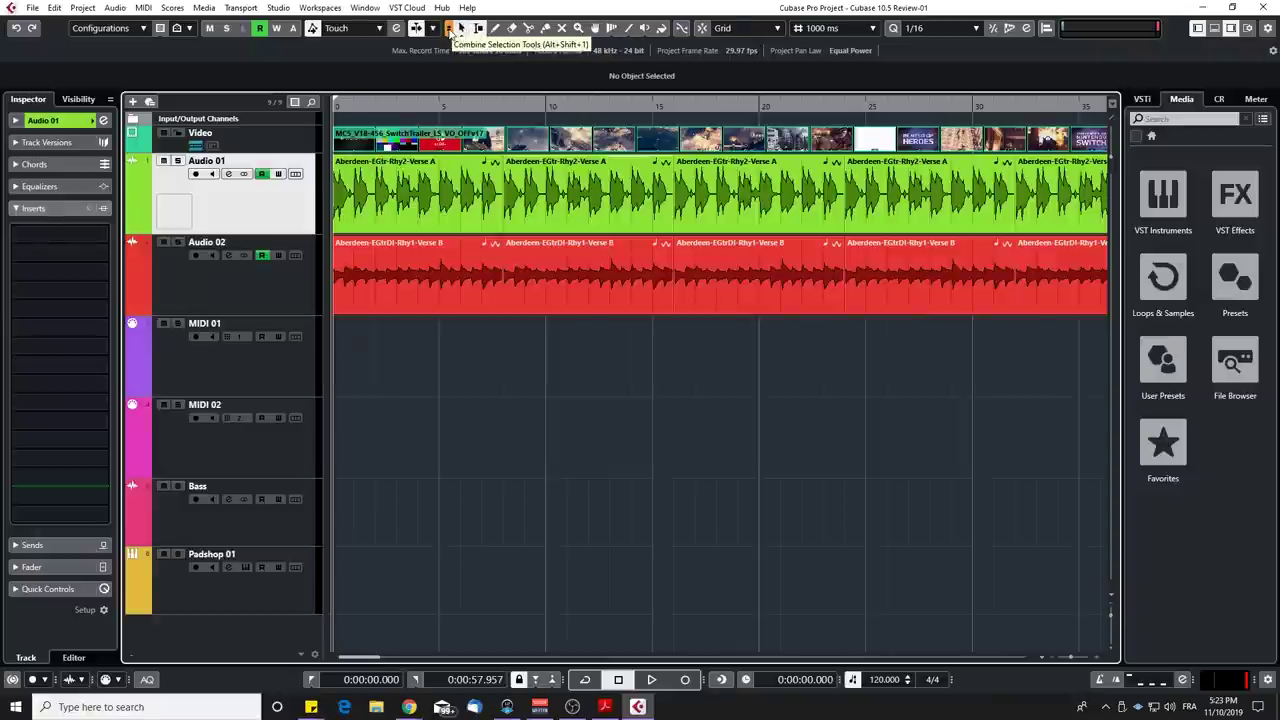
click(450, 30)
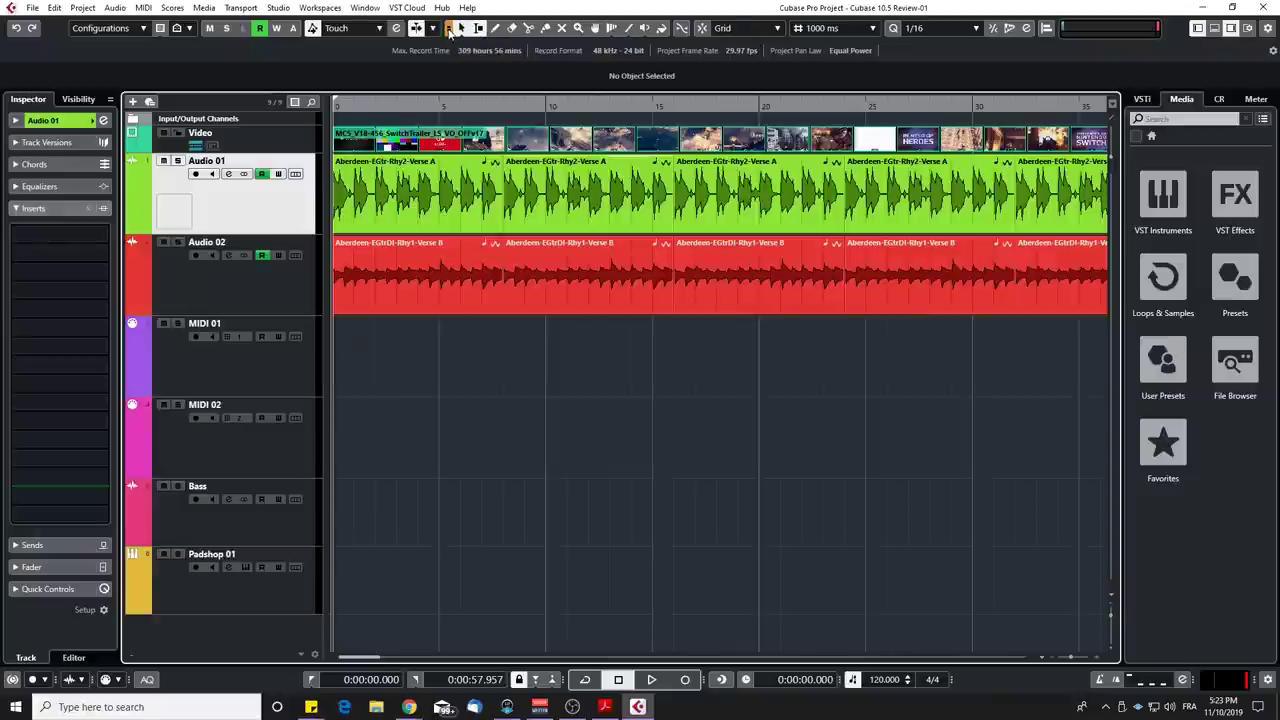
click(450, 30)
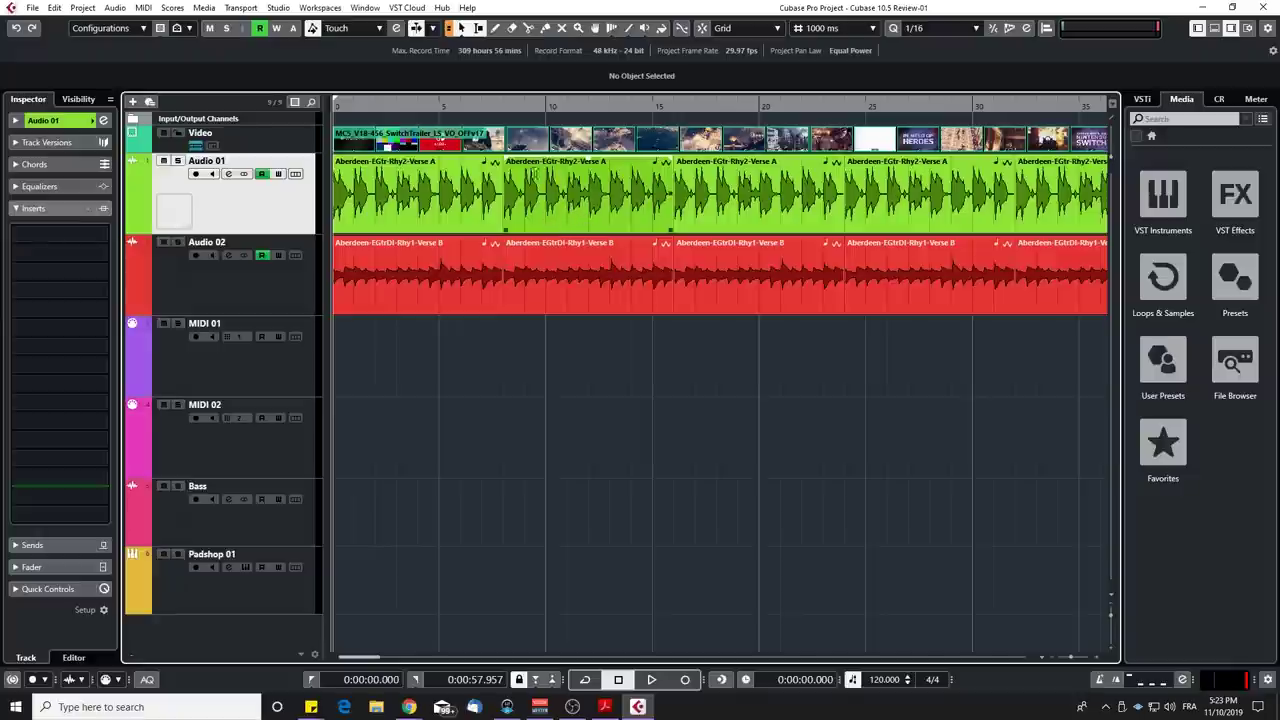
drag(527, 176, 590, 178)
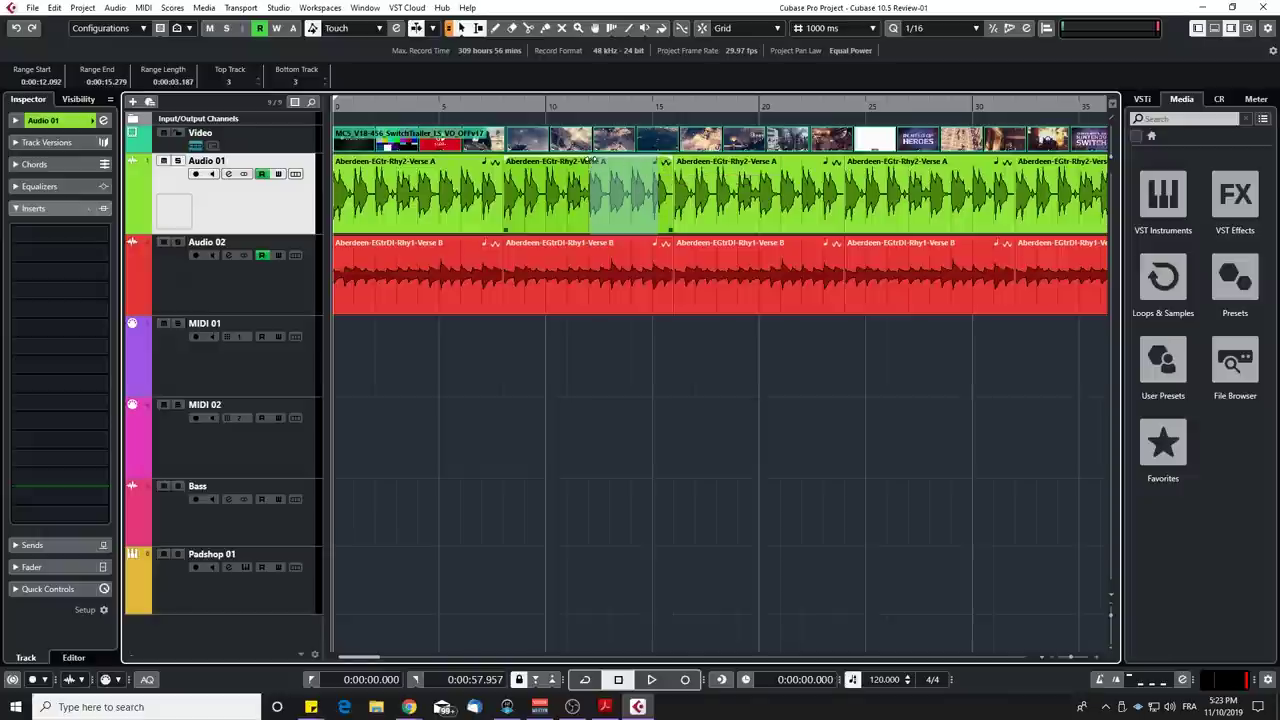
drag(587, 156, 587, 158)
Move the second Audio 01 event about a second later, then undo to restore its original place
click(558, 214)
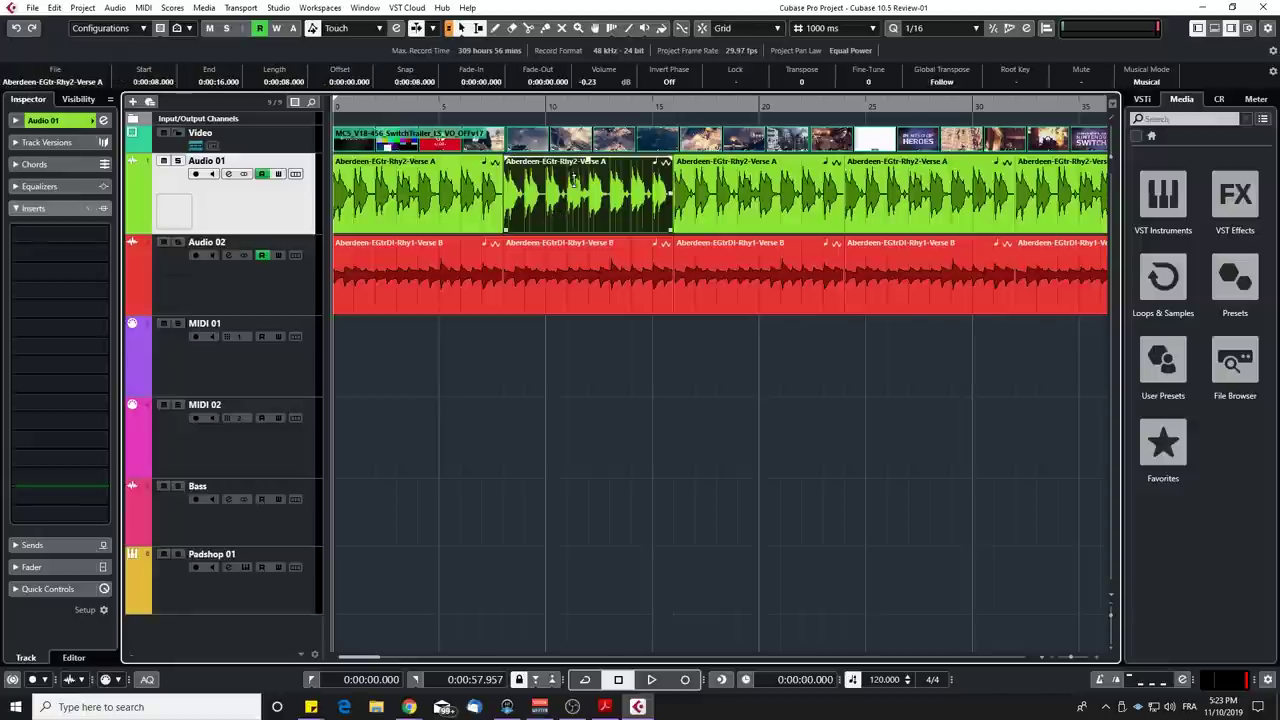
drag(558, 214, 735, 268)
key(ctrl+z)
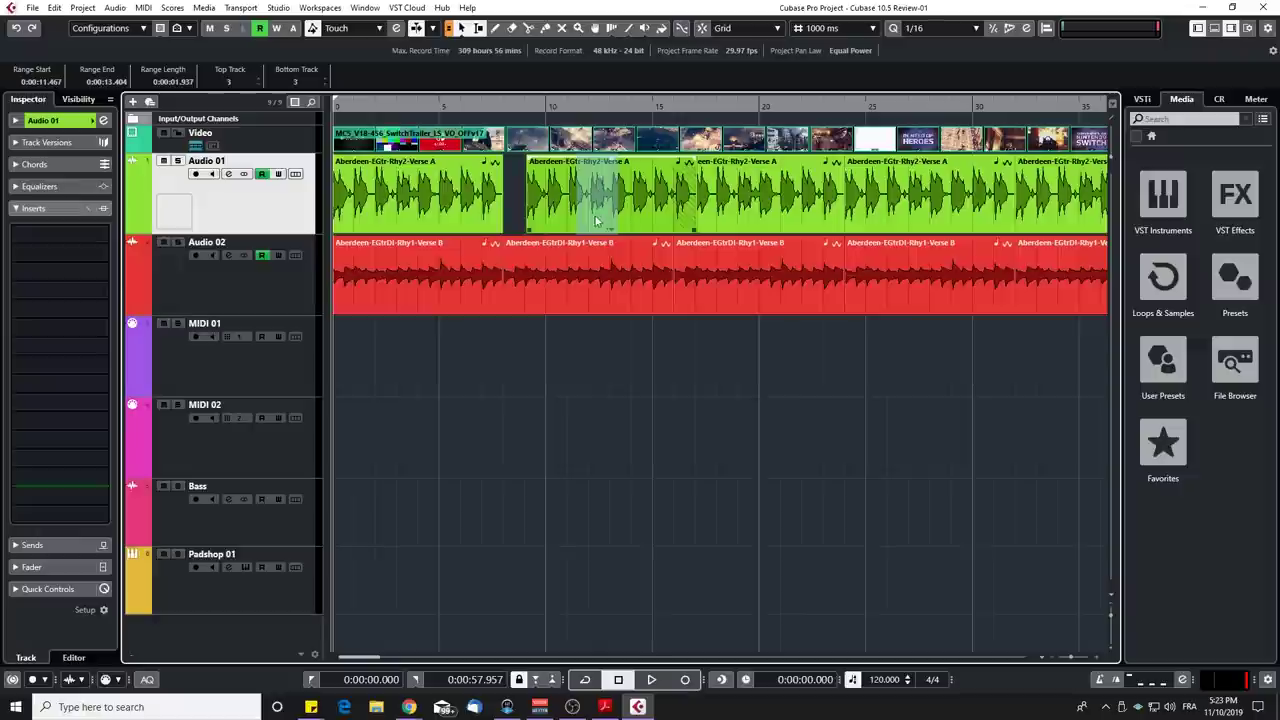
key(ctrl+z)
click(576, 188)
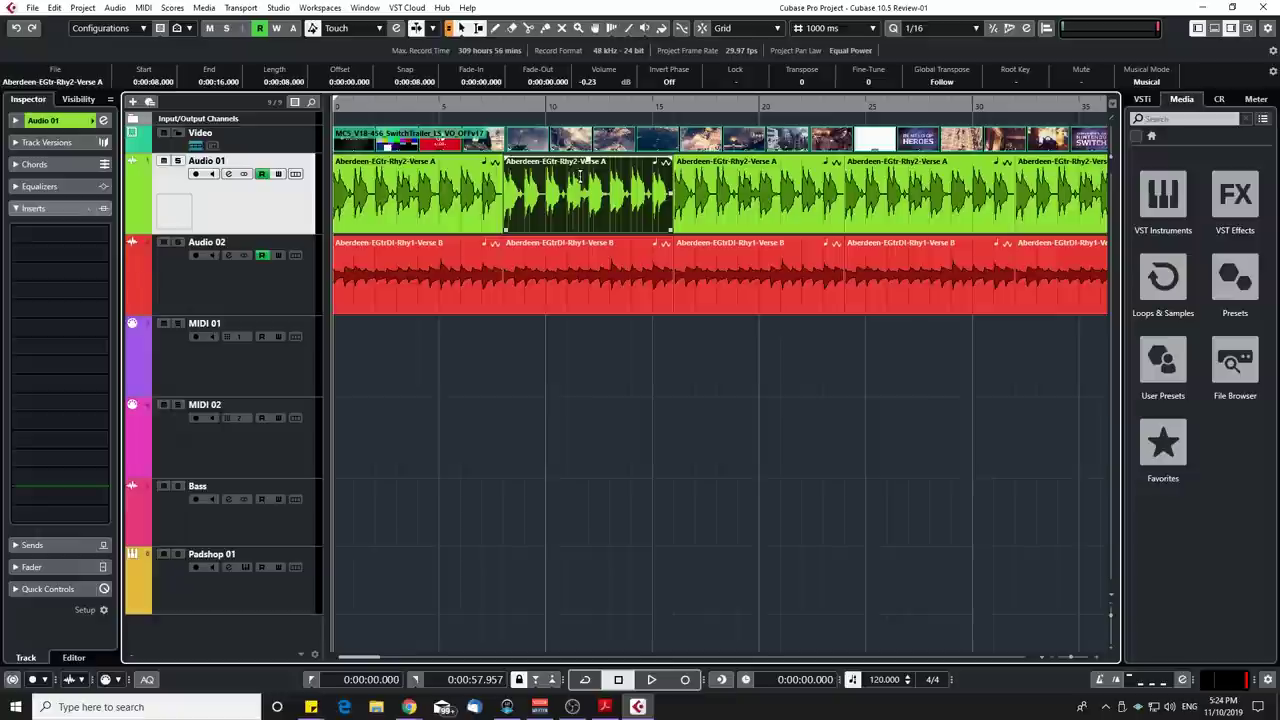
Add a -6.75 volume dip on Audio 01's Volume lane from about 9.7 to 14 seconds, then hide the lane
click(132, 229)
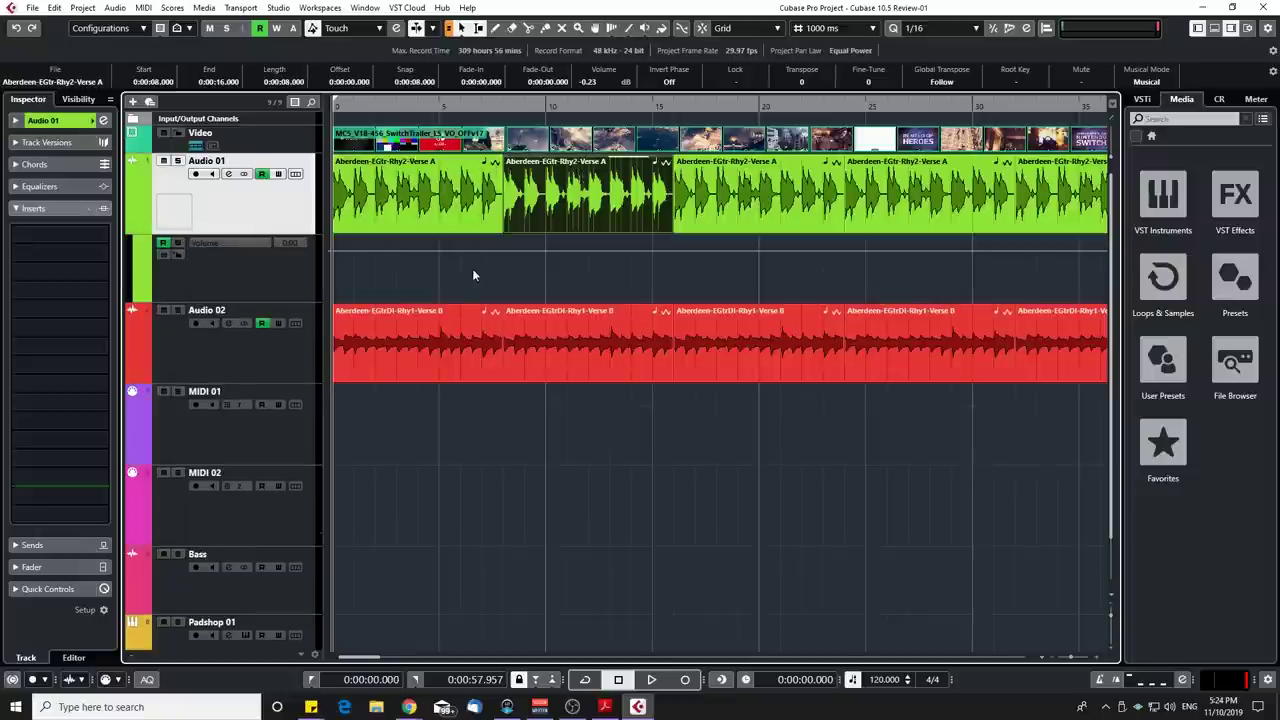
drag(539, 258, 585, 265)
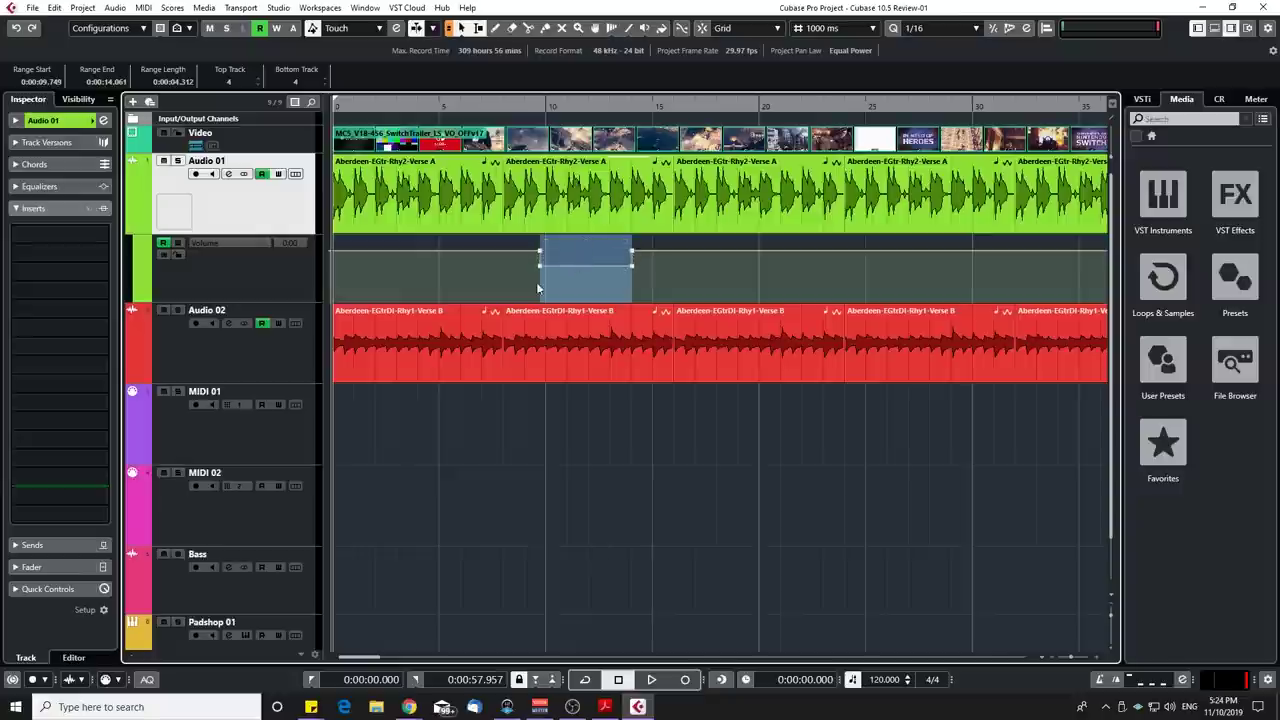
click(529, 288)
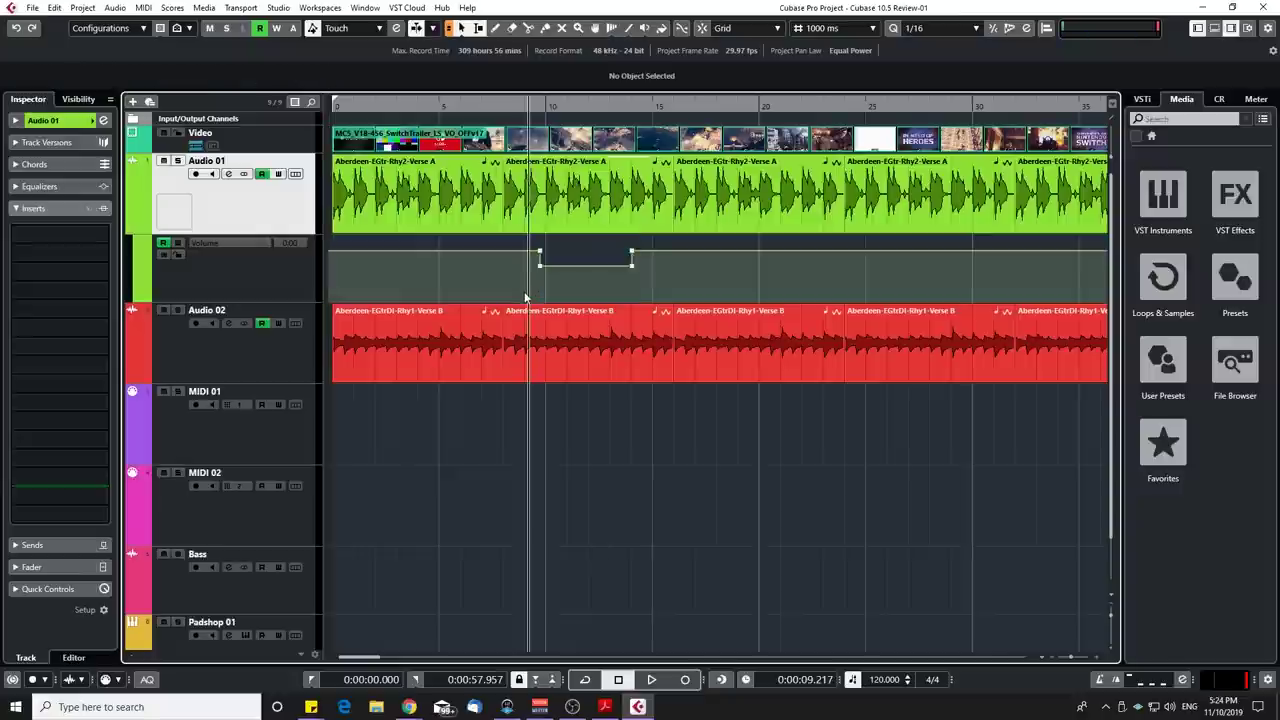
click(541, 265)
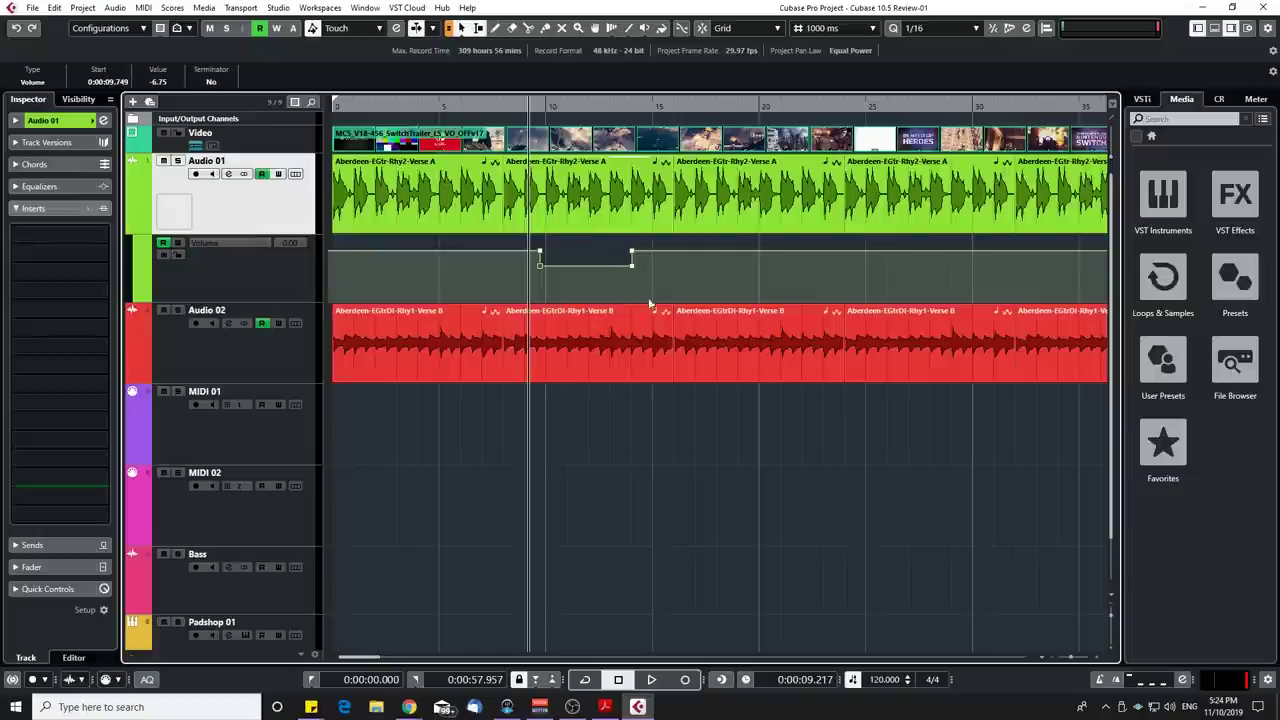
click(134, 230)
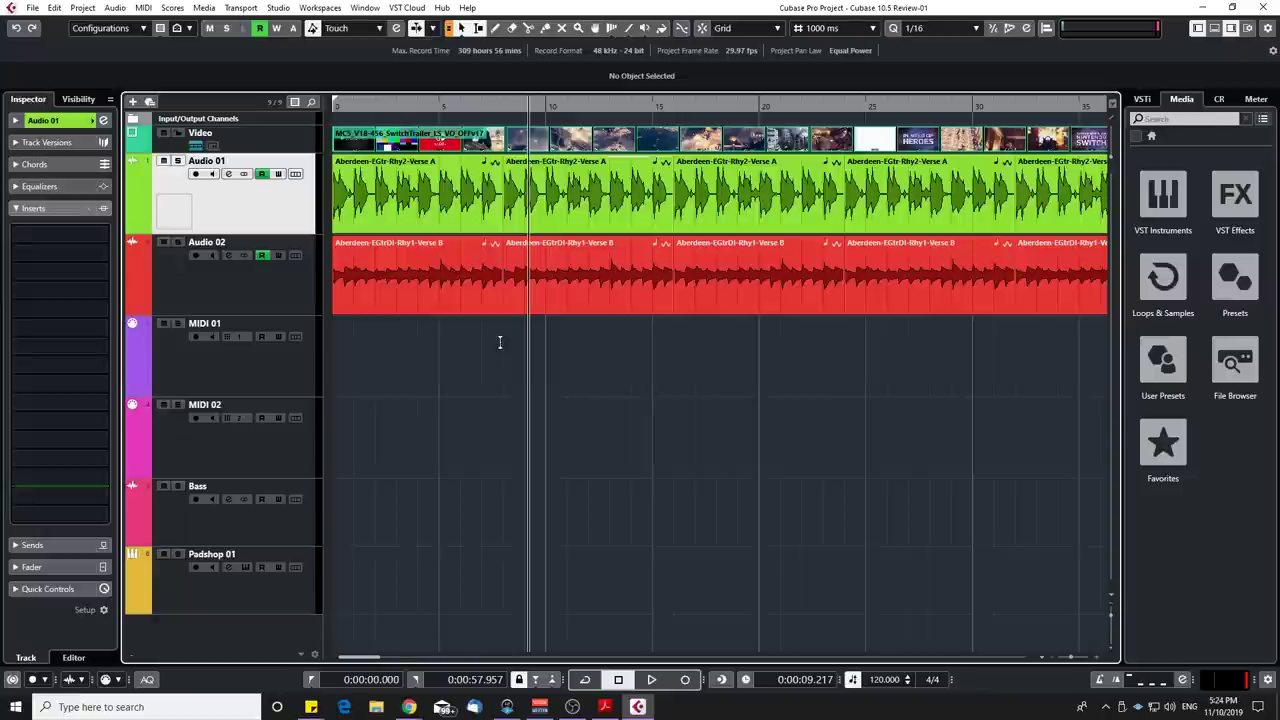
click(287, 290)
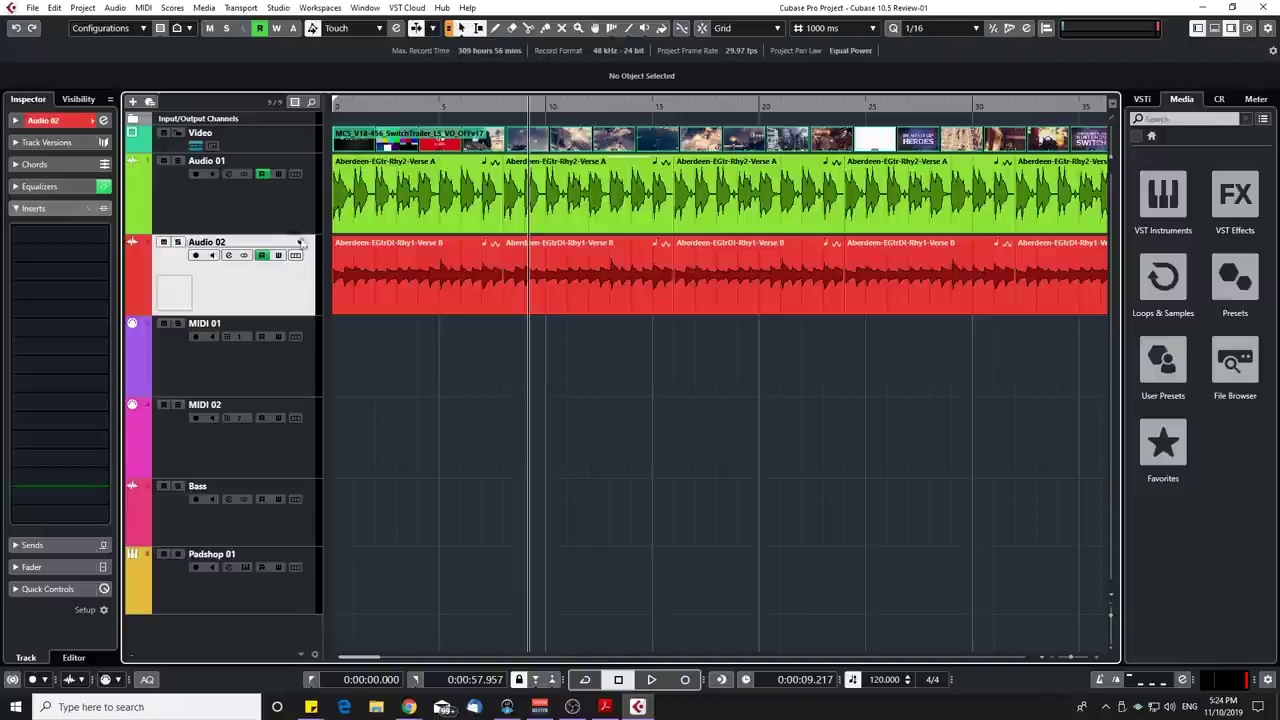
click(290, 222)
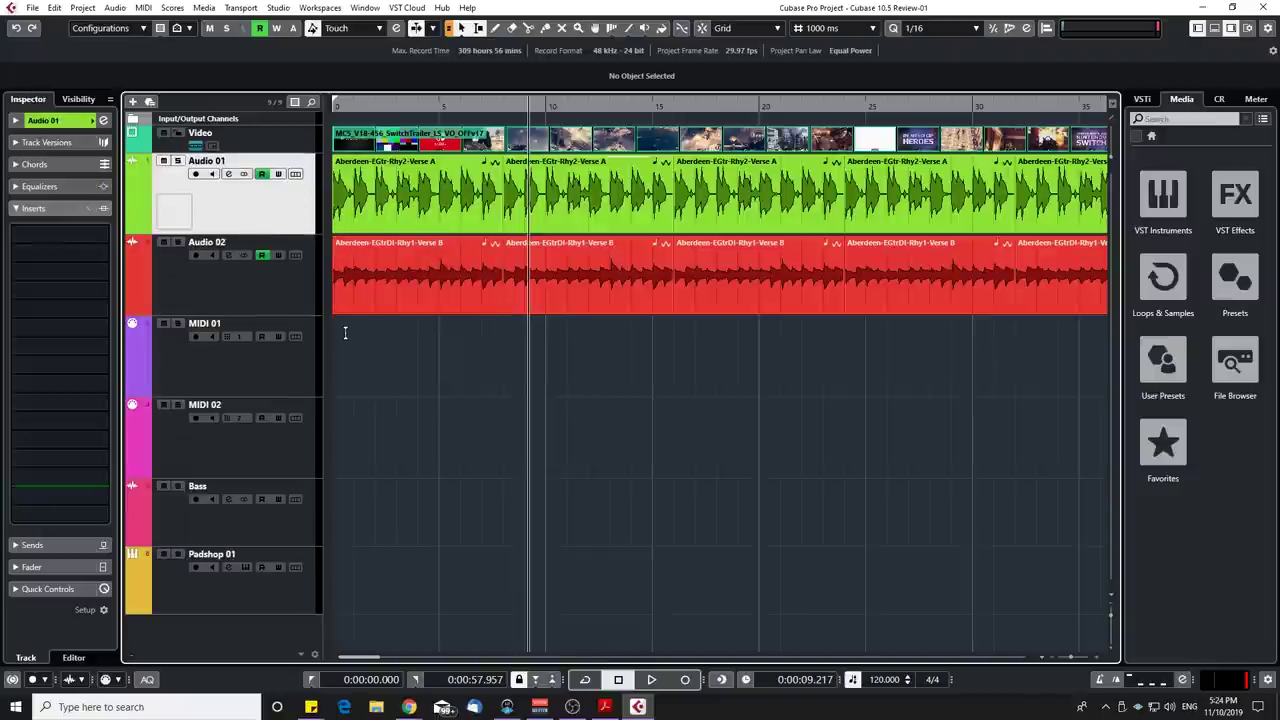
click(344, 390)
key(space)
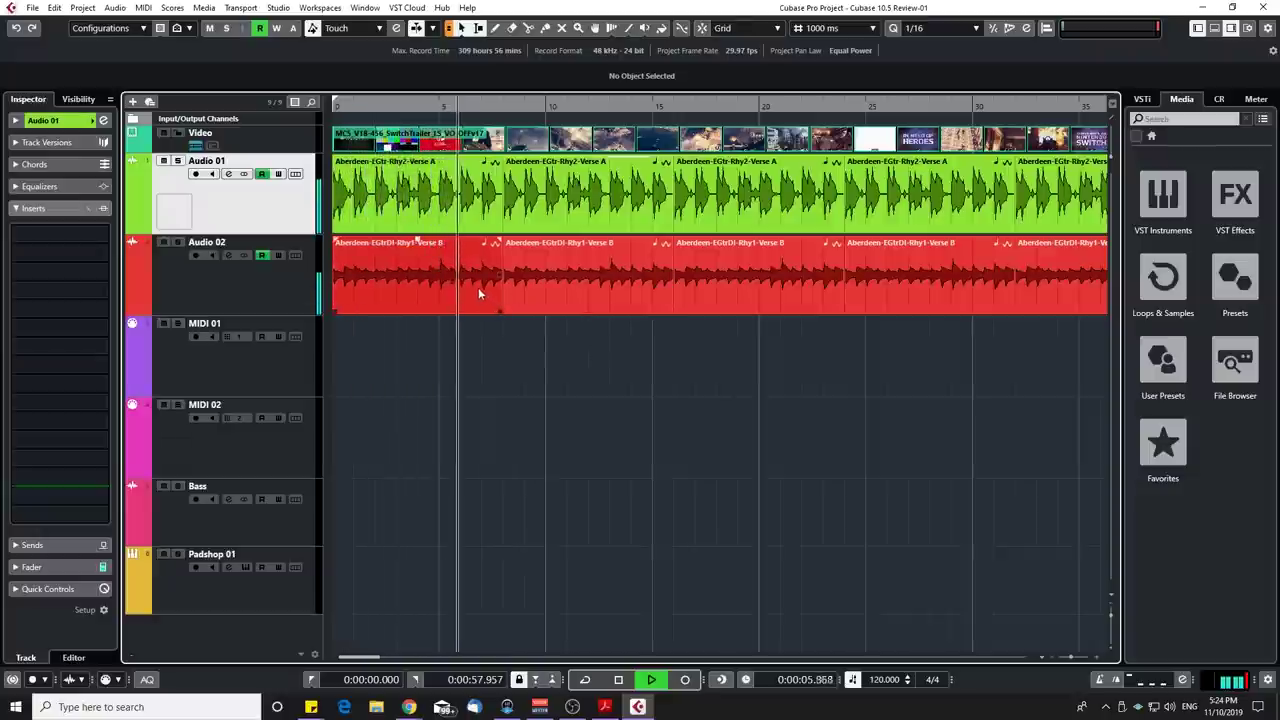
key(space)
click(396, 286)
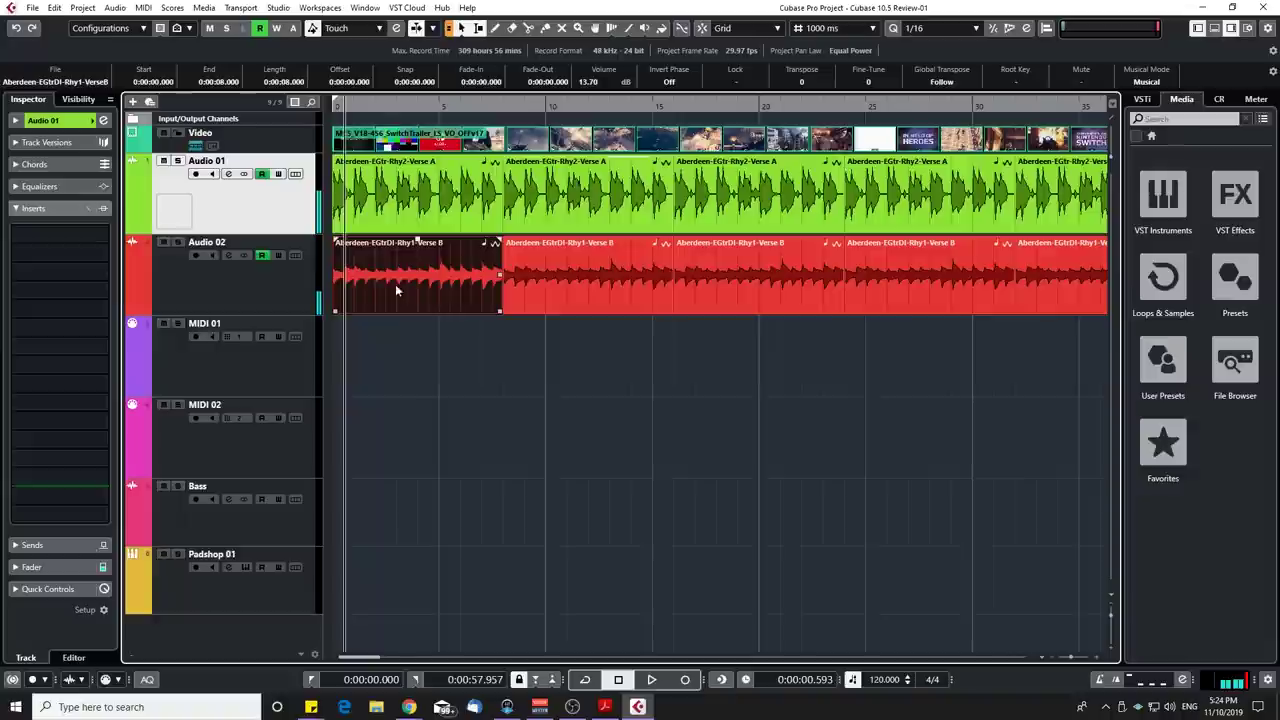
click(404, 213)
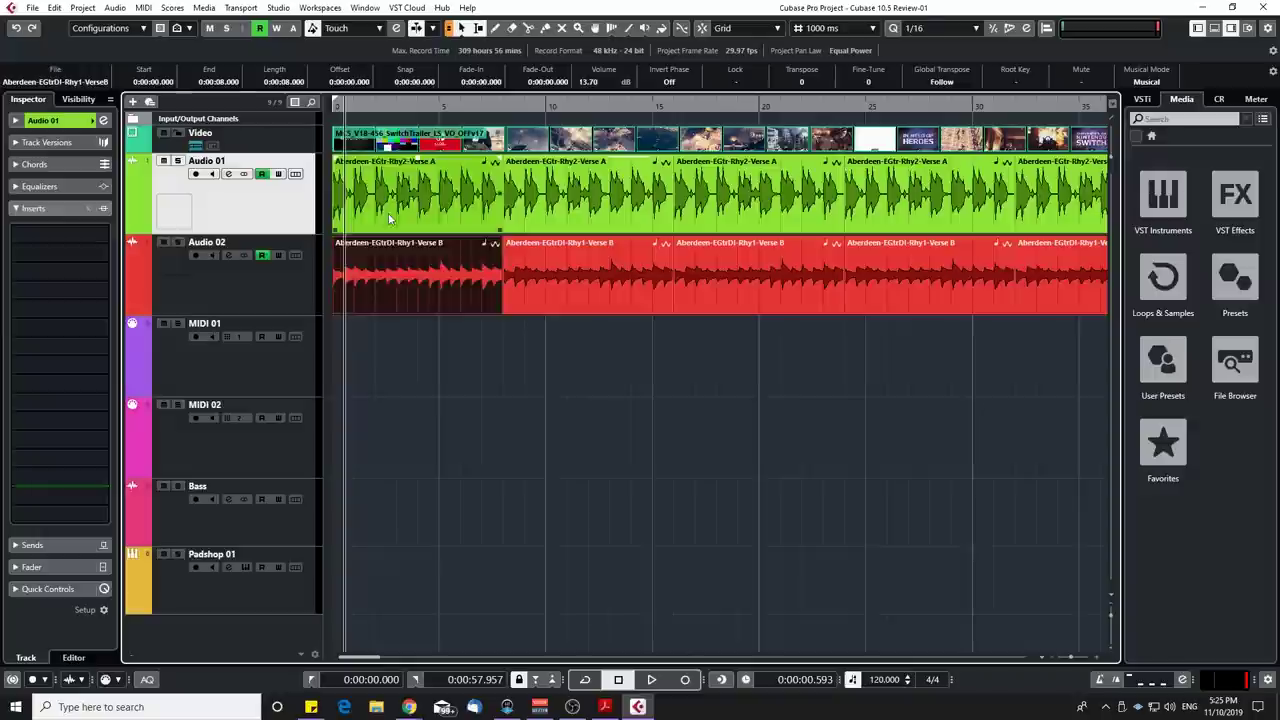
click(380, 290)
click(390, 222)
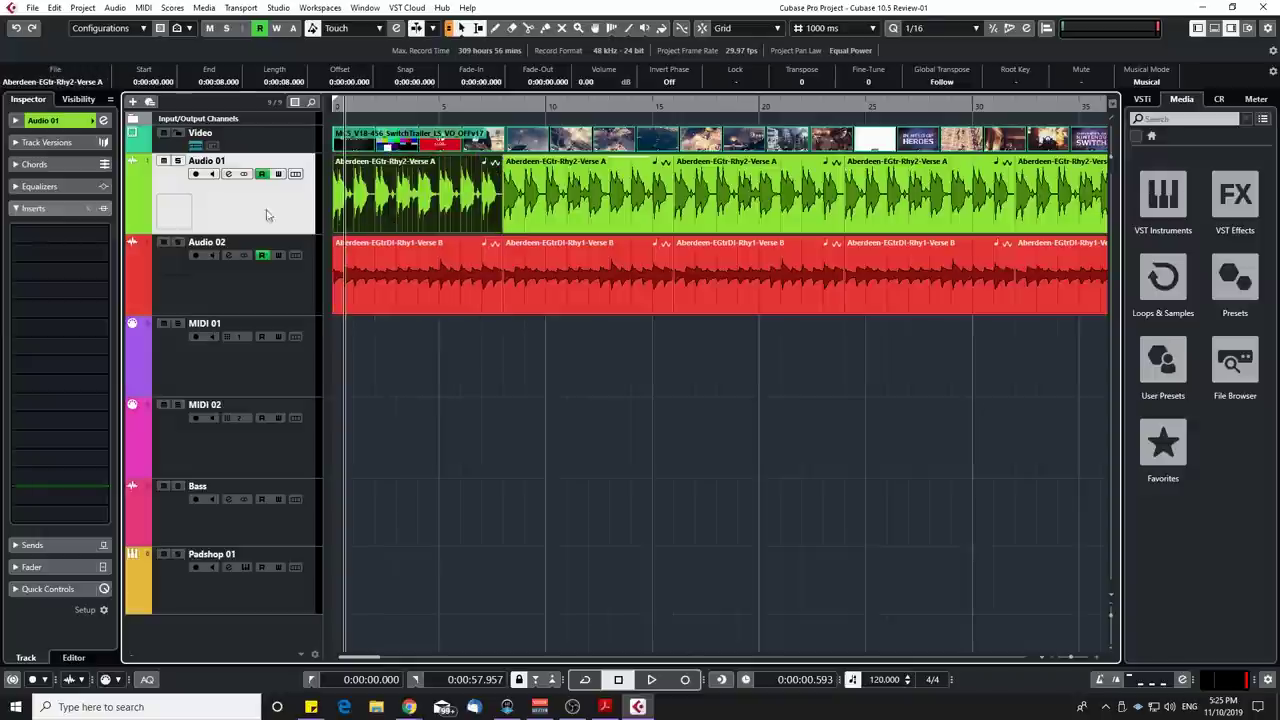
Open Audio 01's channel settings and set its equalizer to compare against Audio 02
click(103, 120)
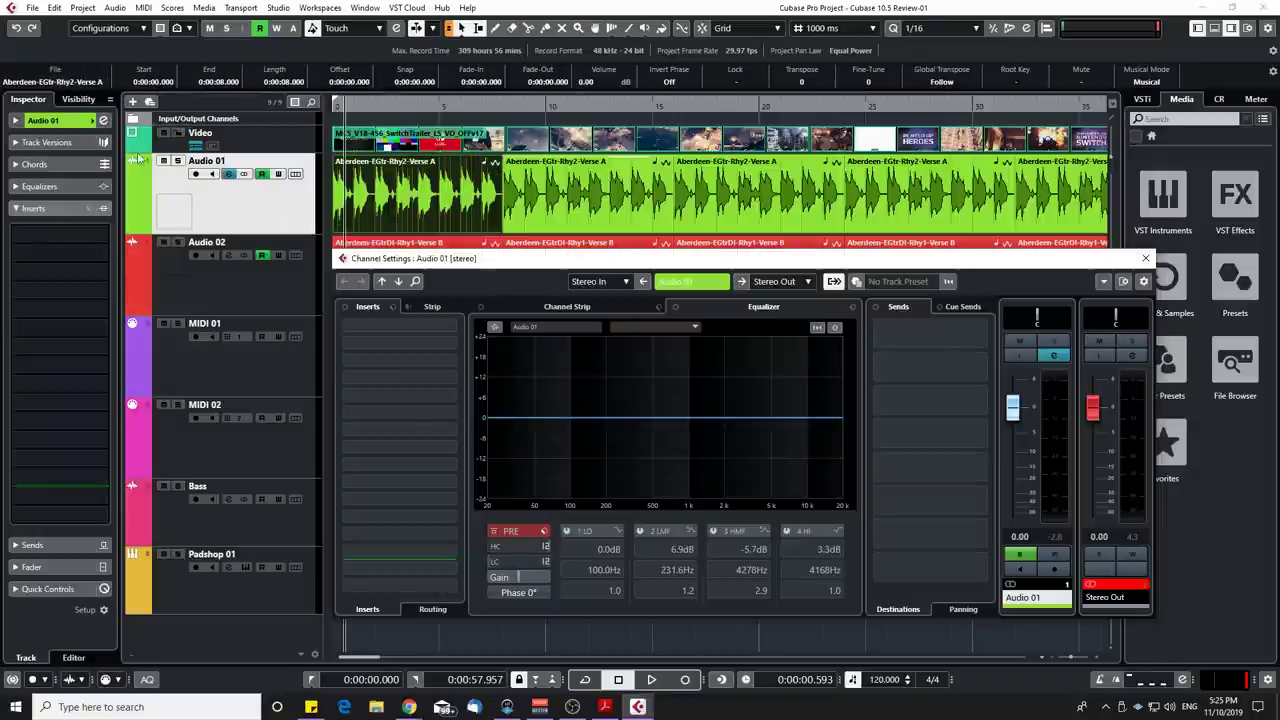
click(494, 328)
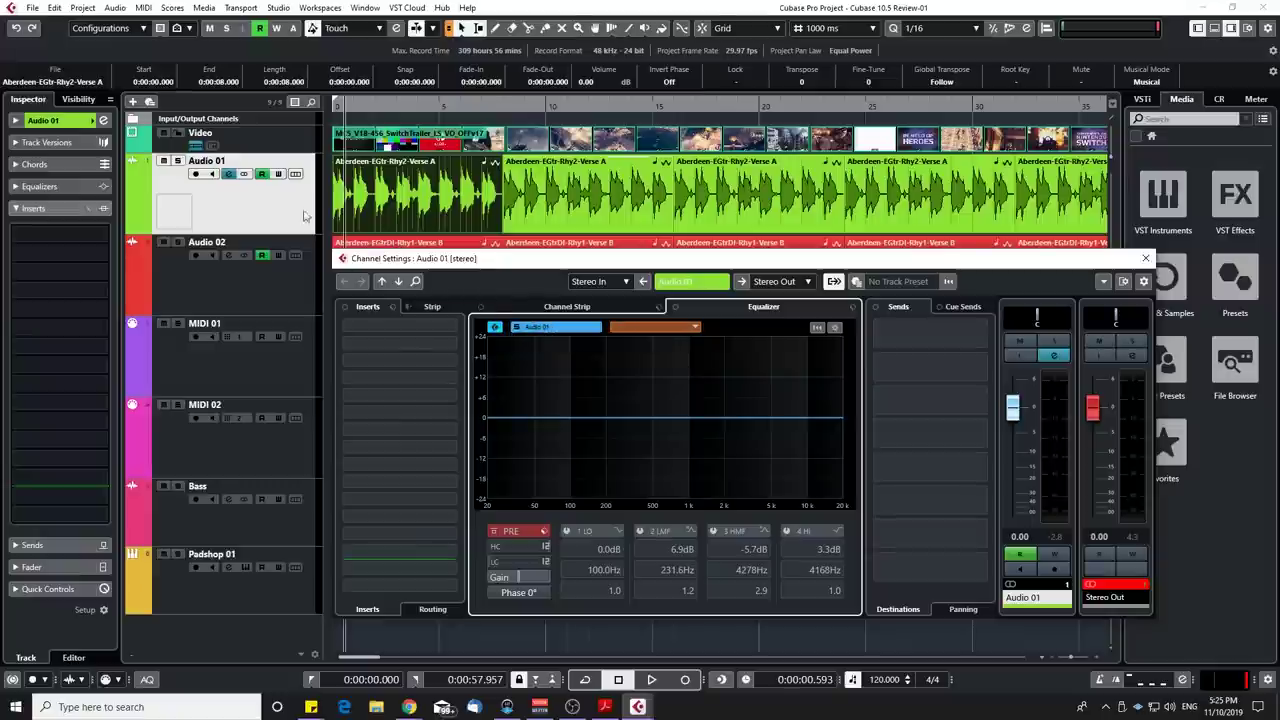
click(695, 330)
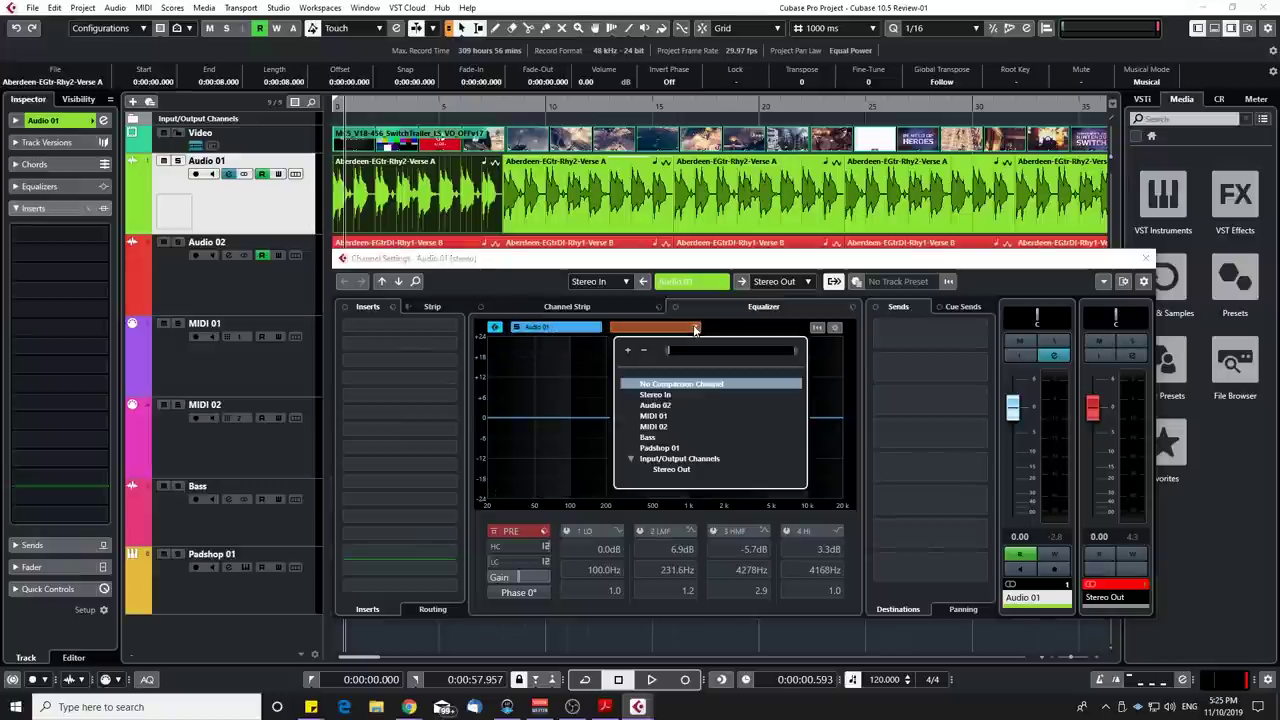
click(635, 403)
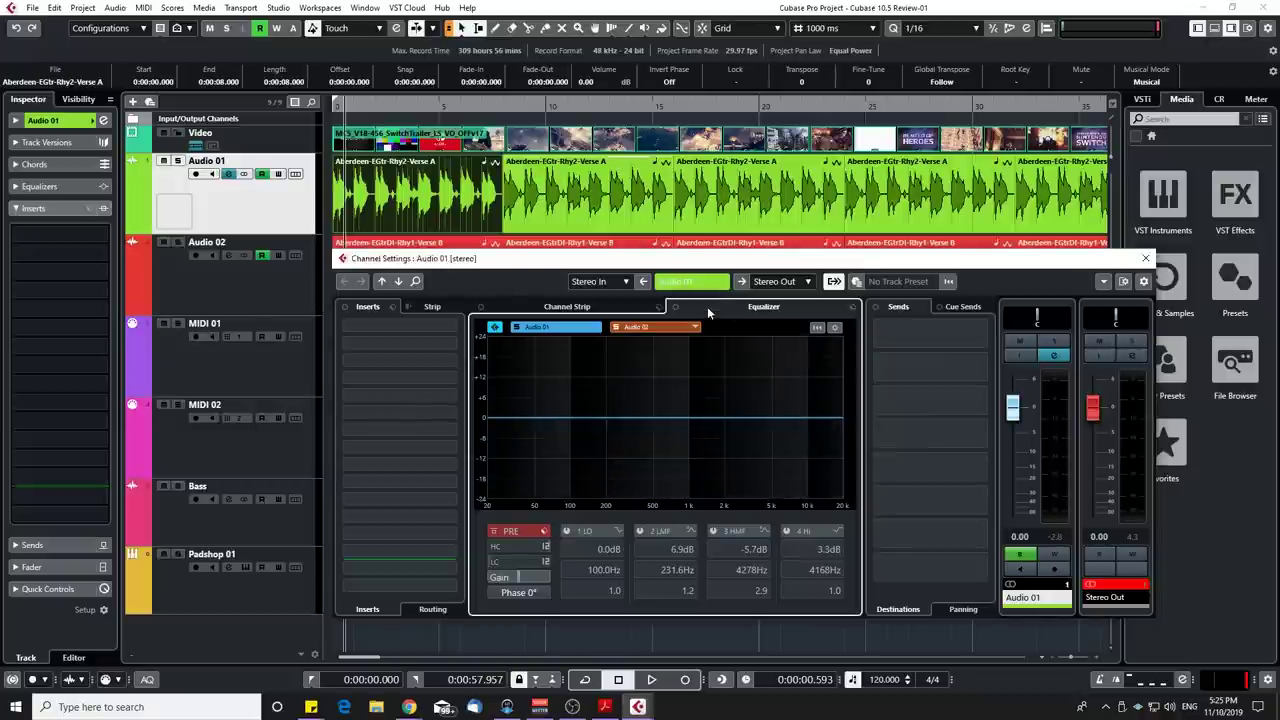
Play back the project to compare both spectra, briefly soloing Audio 02
key(space)
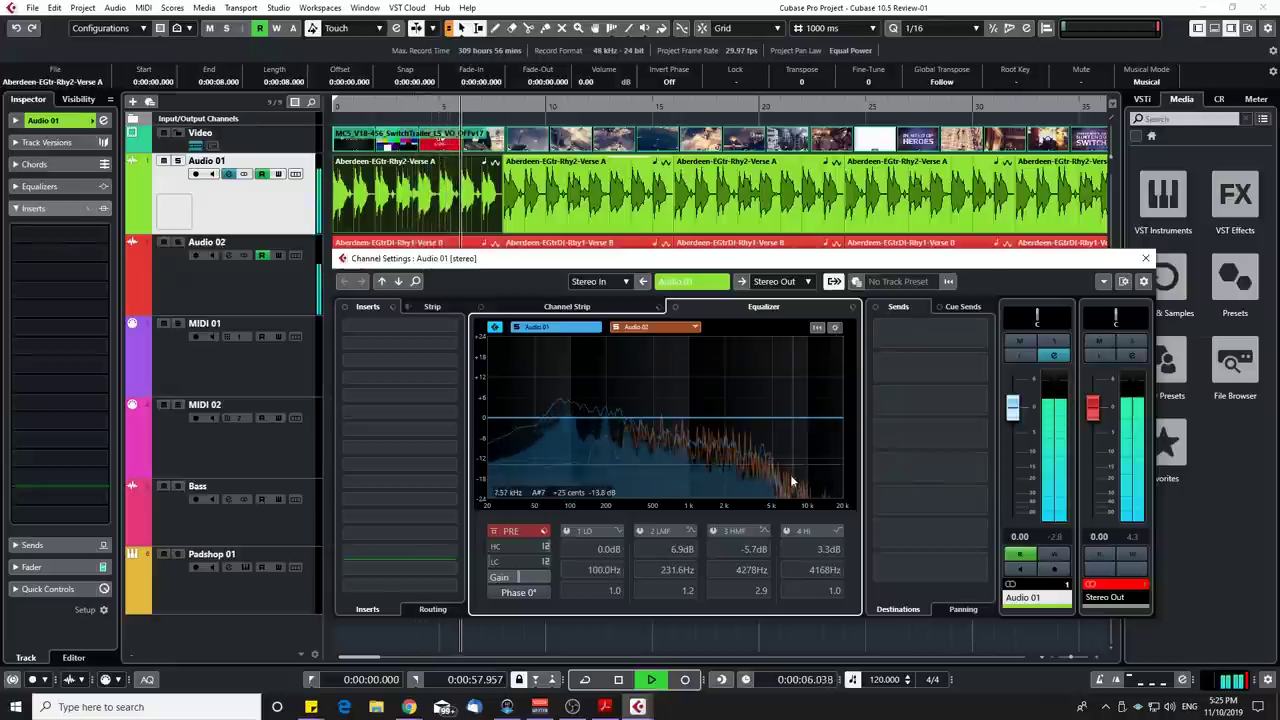
key(space)
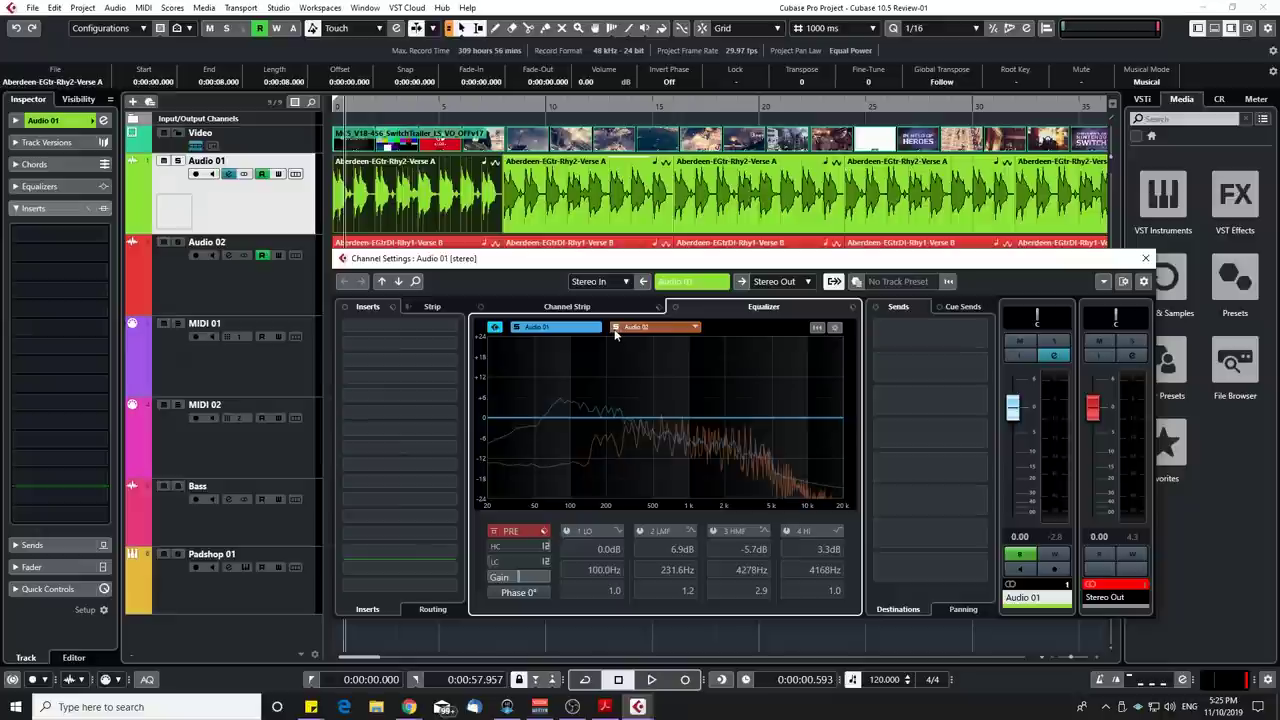
key(space)
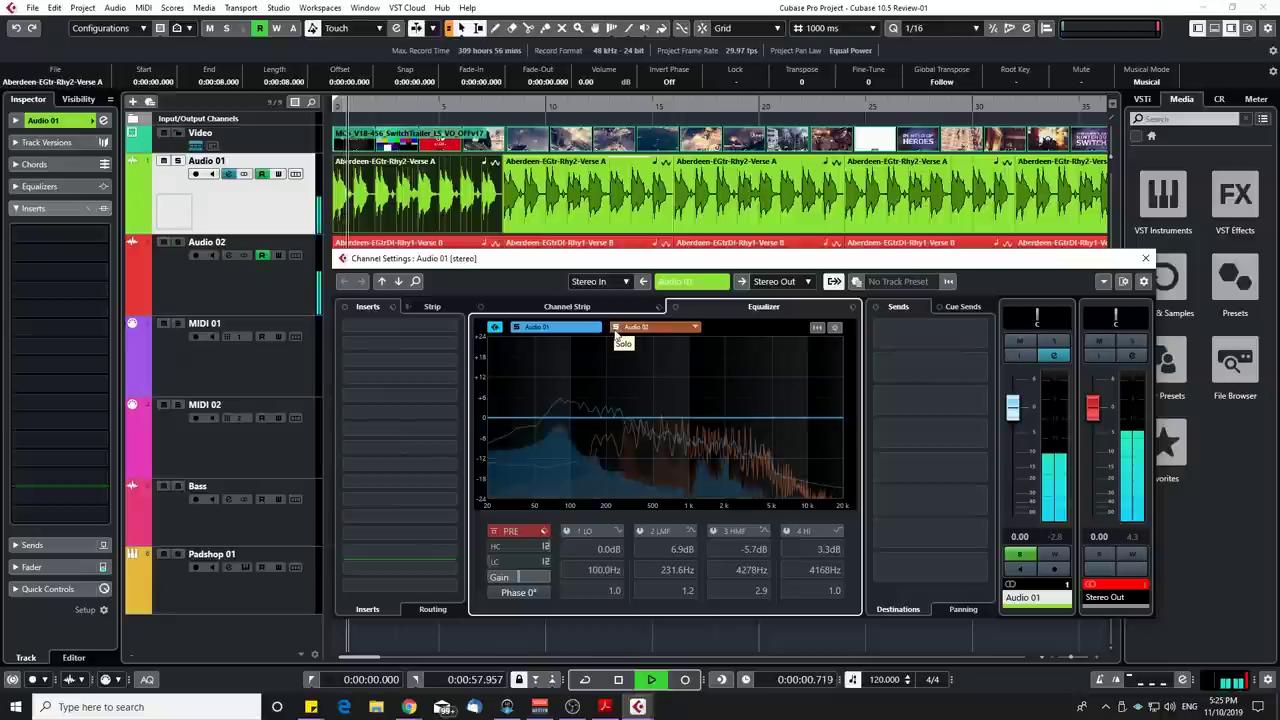
click(616, 328)
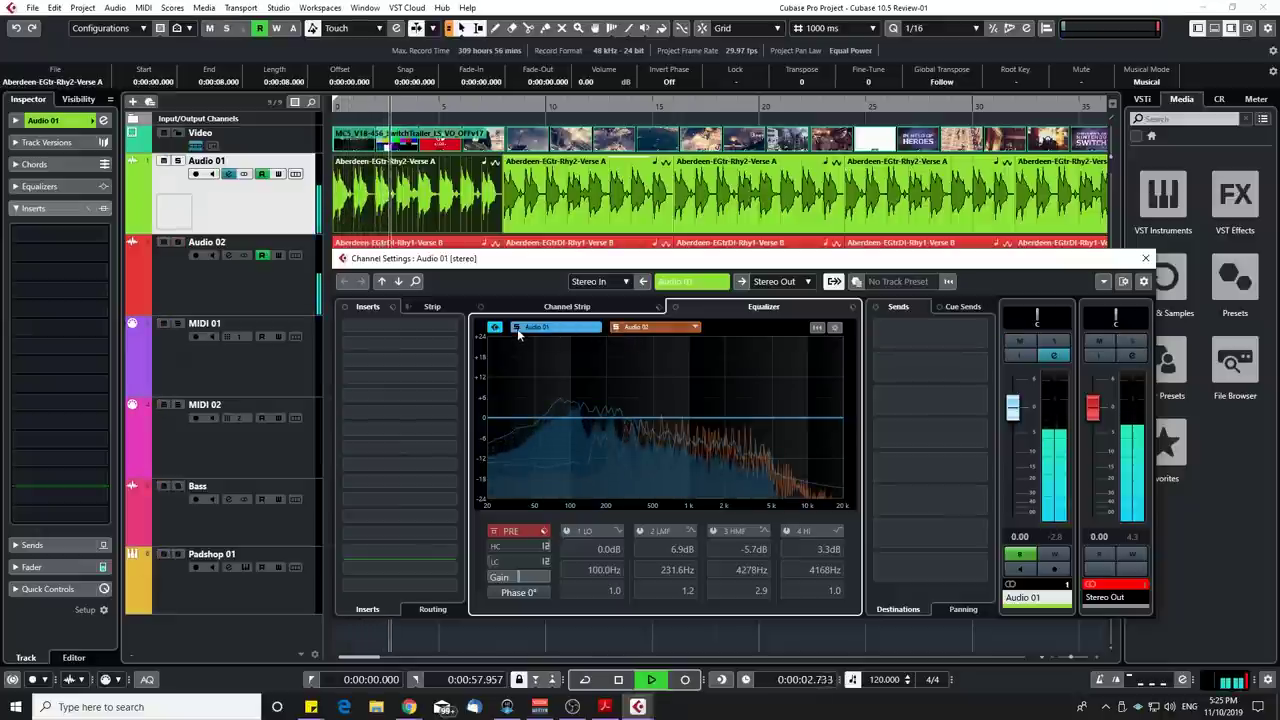
click(616, 328)
key(space)
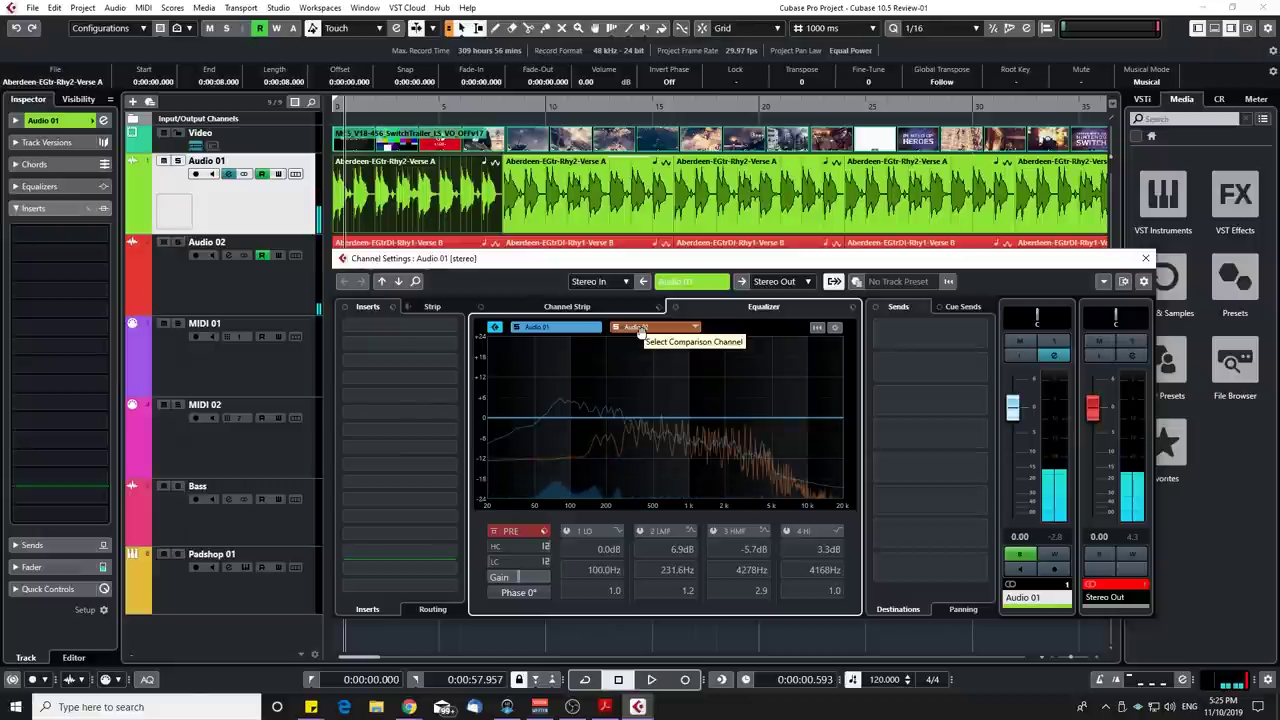
Switch the channel settings to Audio 02 and bypass its 188 Hz low-mid EQ band
click(641, 329)
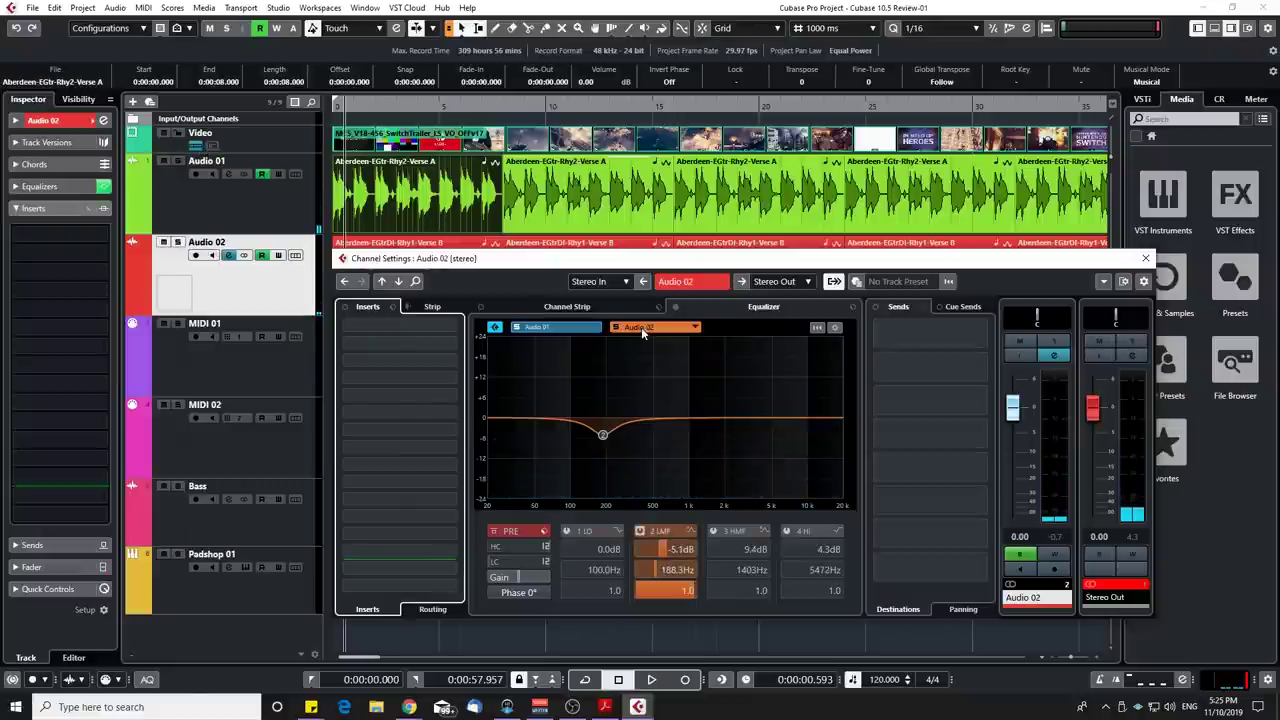
key(space)
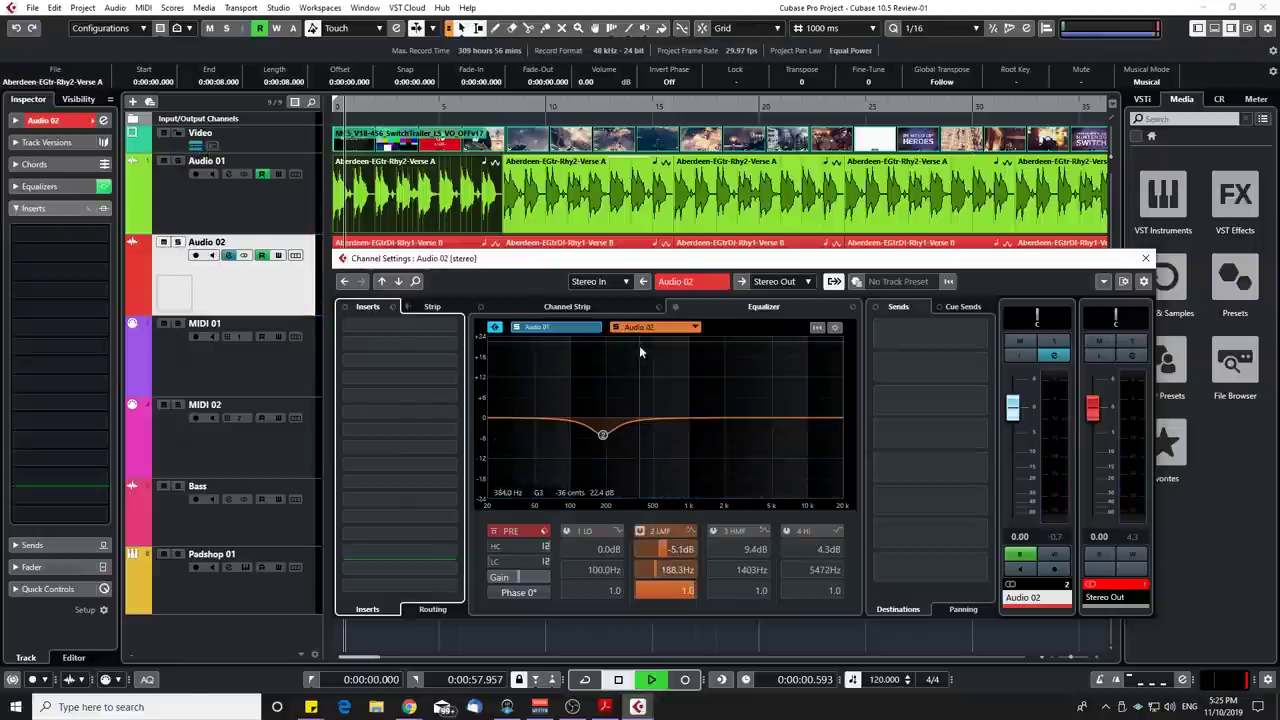
double_click(602, 436)
key(space)
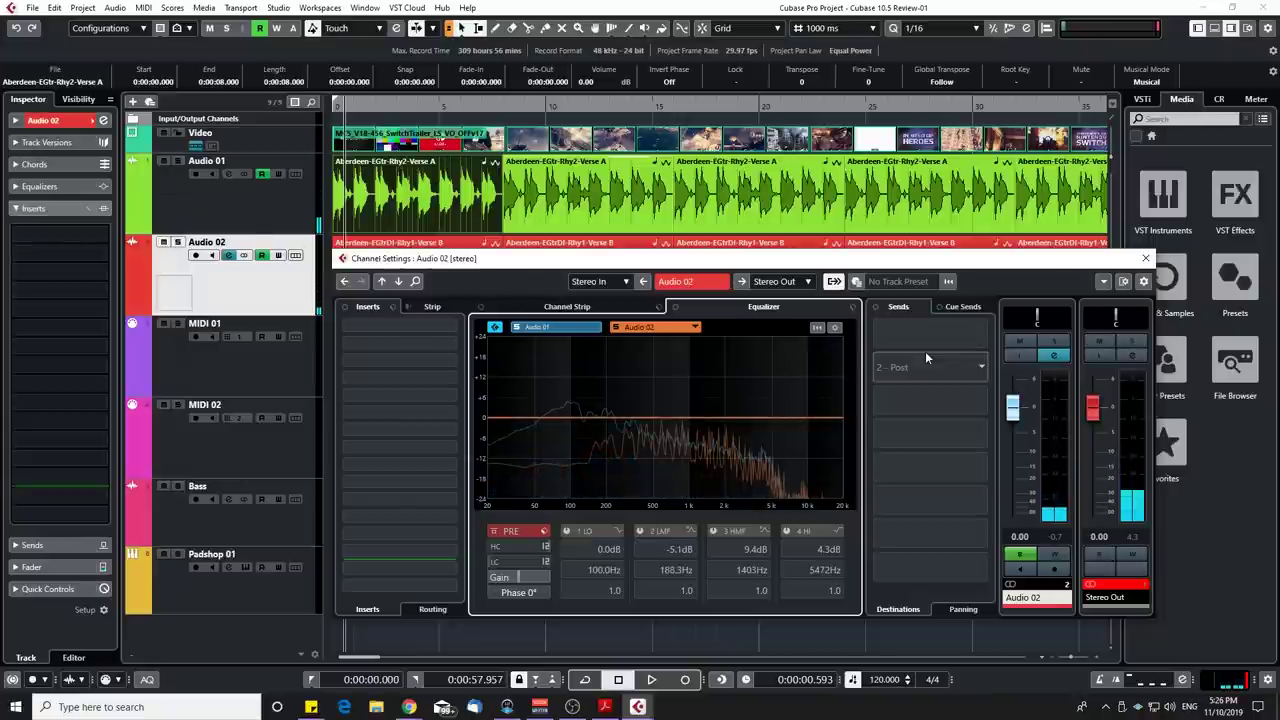
Try the Knobs/Sliders and Hold FFT Post EQ Peak Curve equalizer options, restoring both to their original settings
click(836, 328)
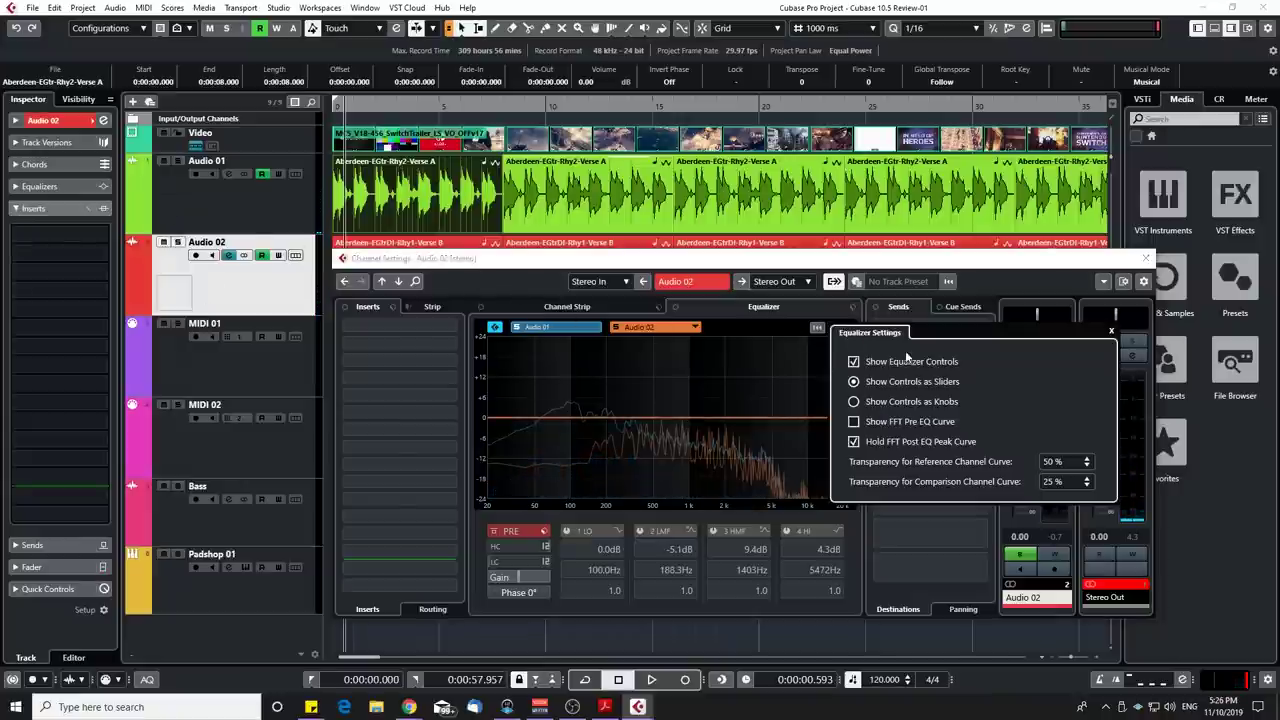
click(854, 402)
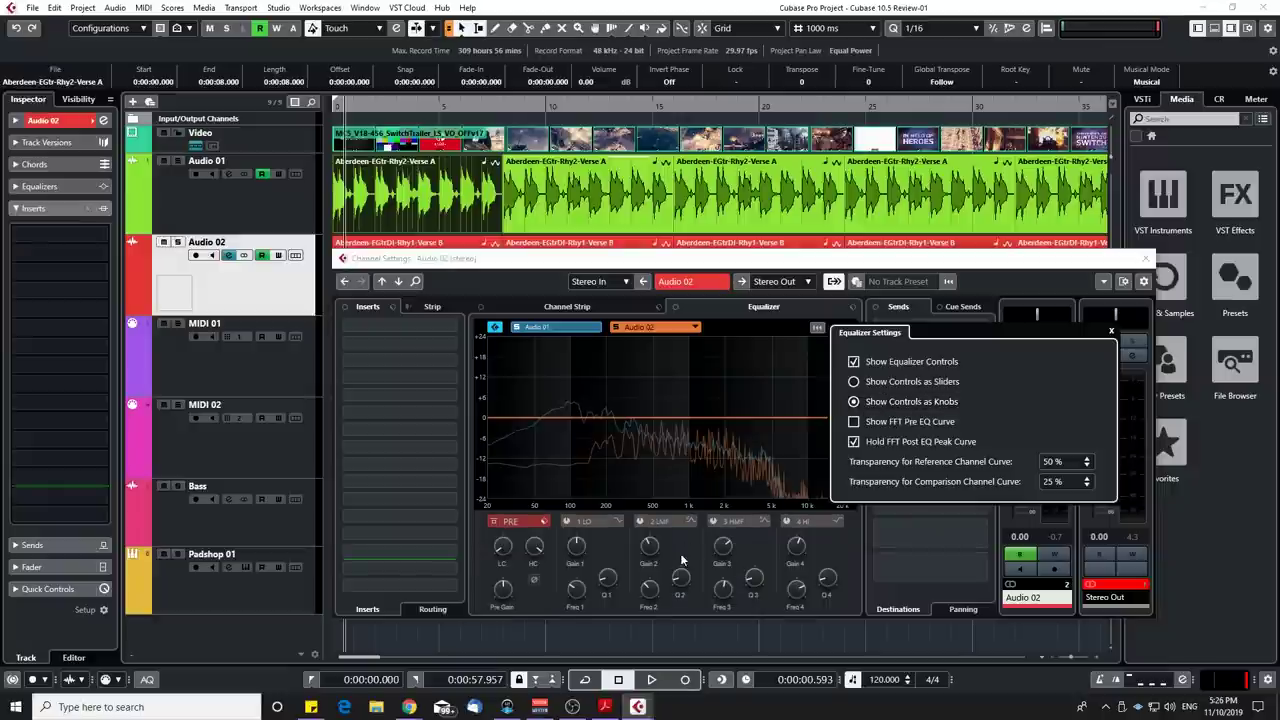
click(853, 381)
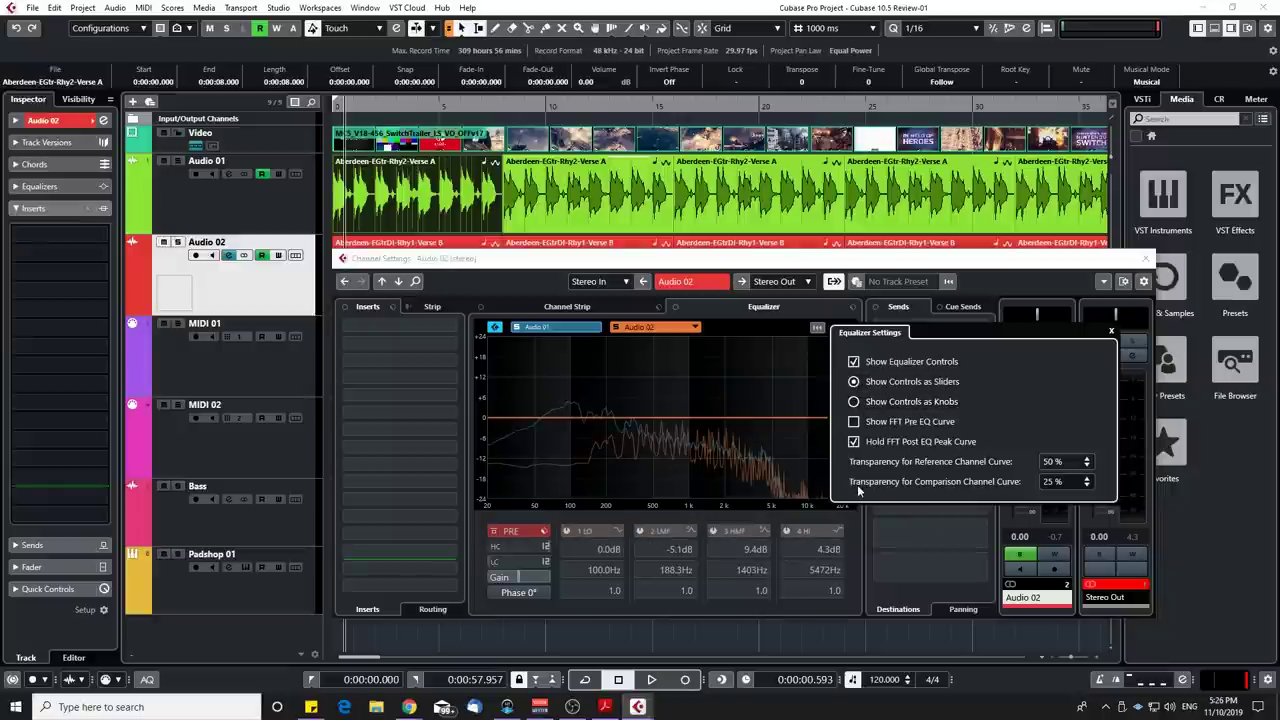
click(854, 442)
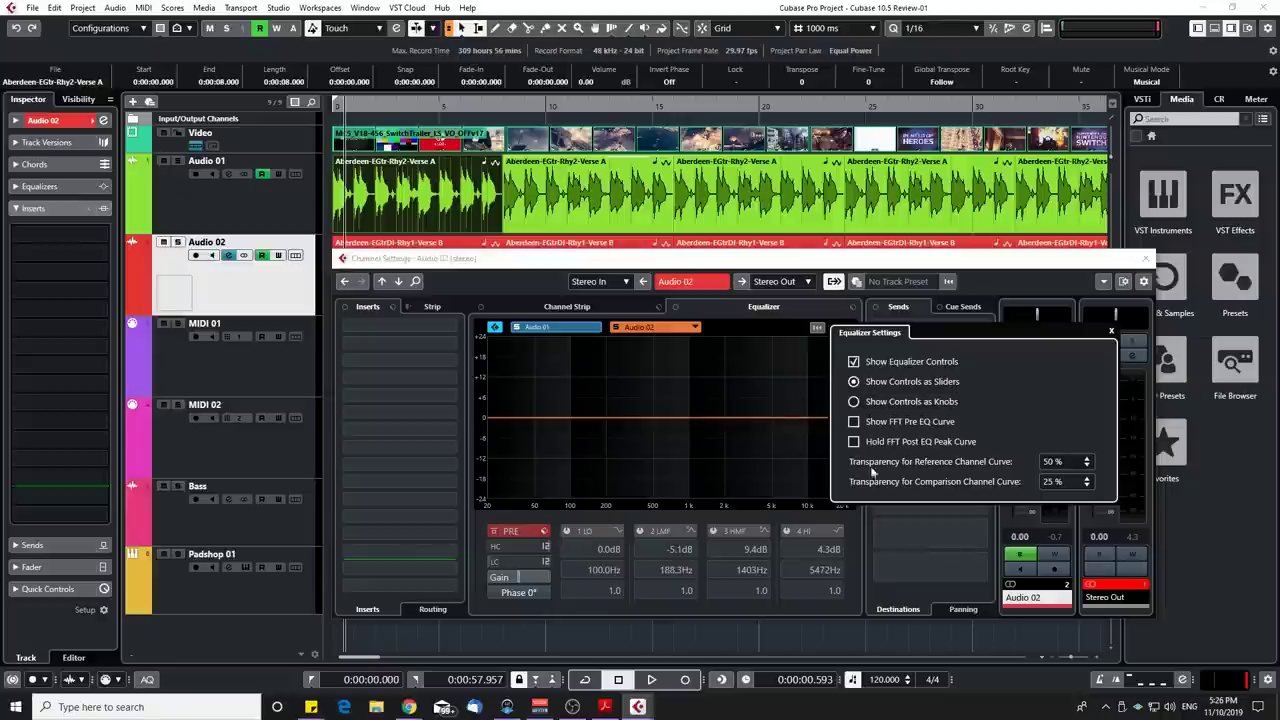
click(853, 442)
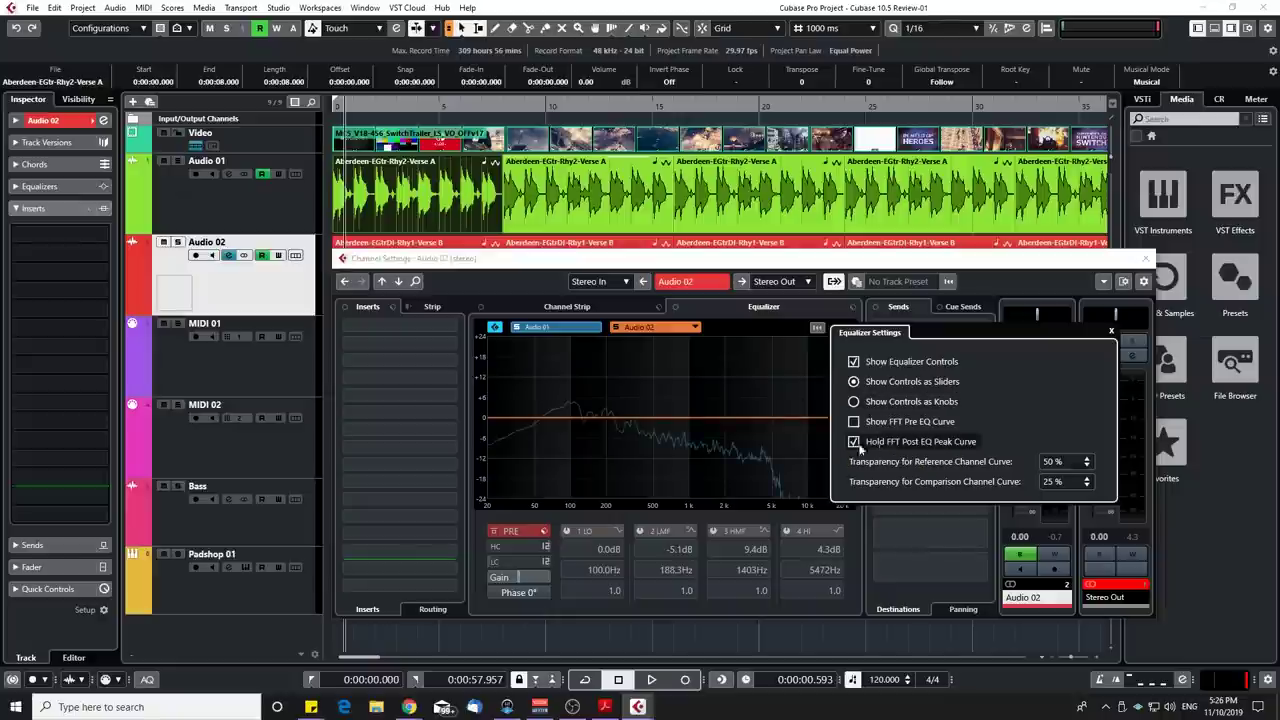
click(651, 263)
Shift the Channel Settings window slightly left and reopen then close the equalizer display settings
drag(627, 260, 577, 255)
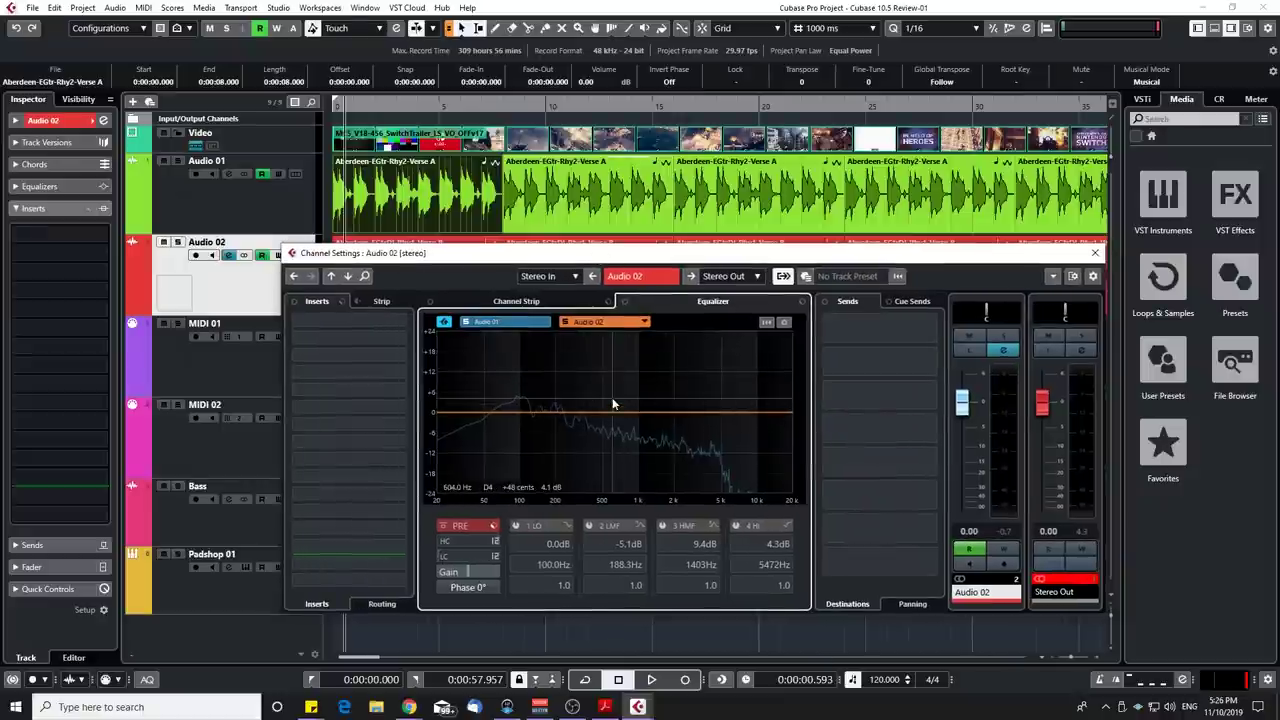
click(767, 322)
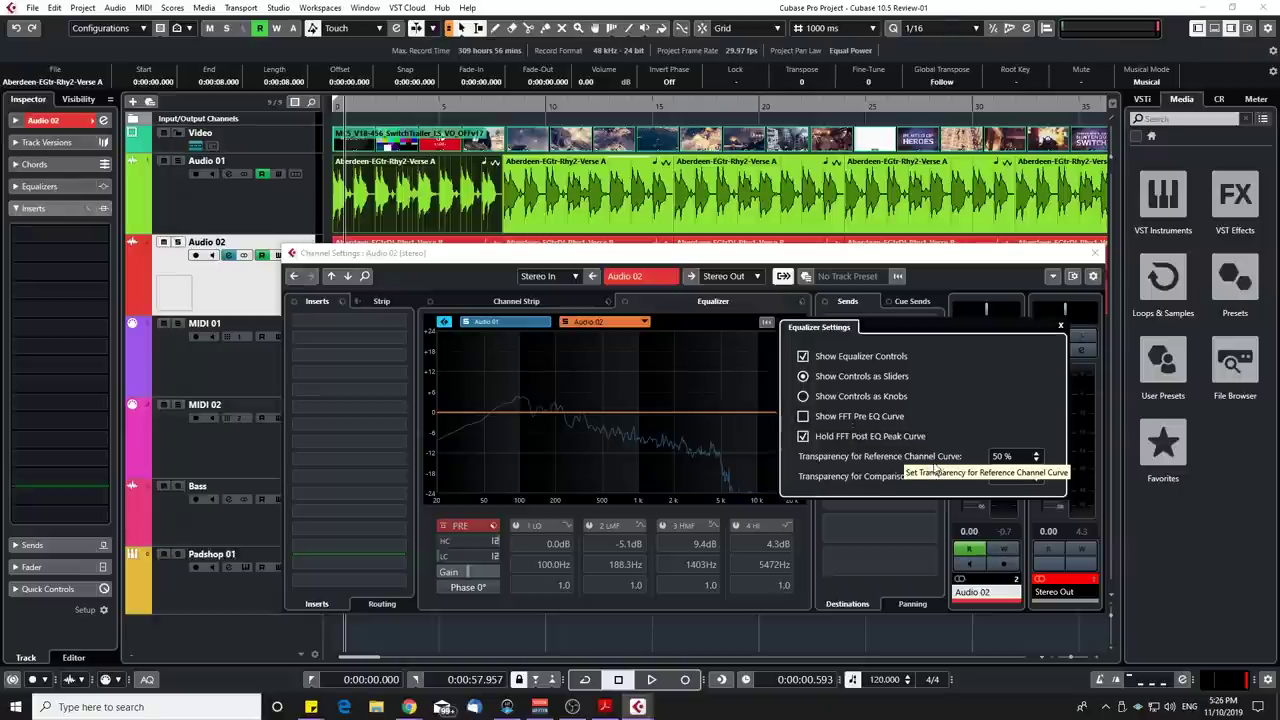
click(696, 366)
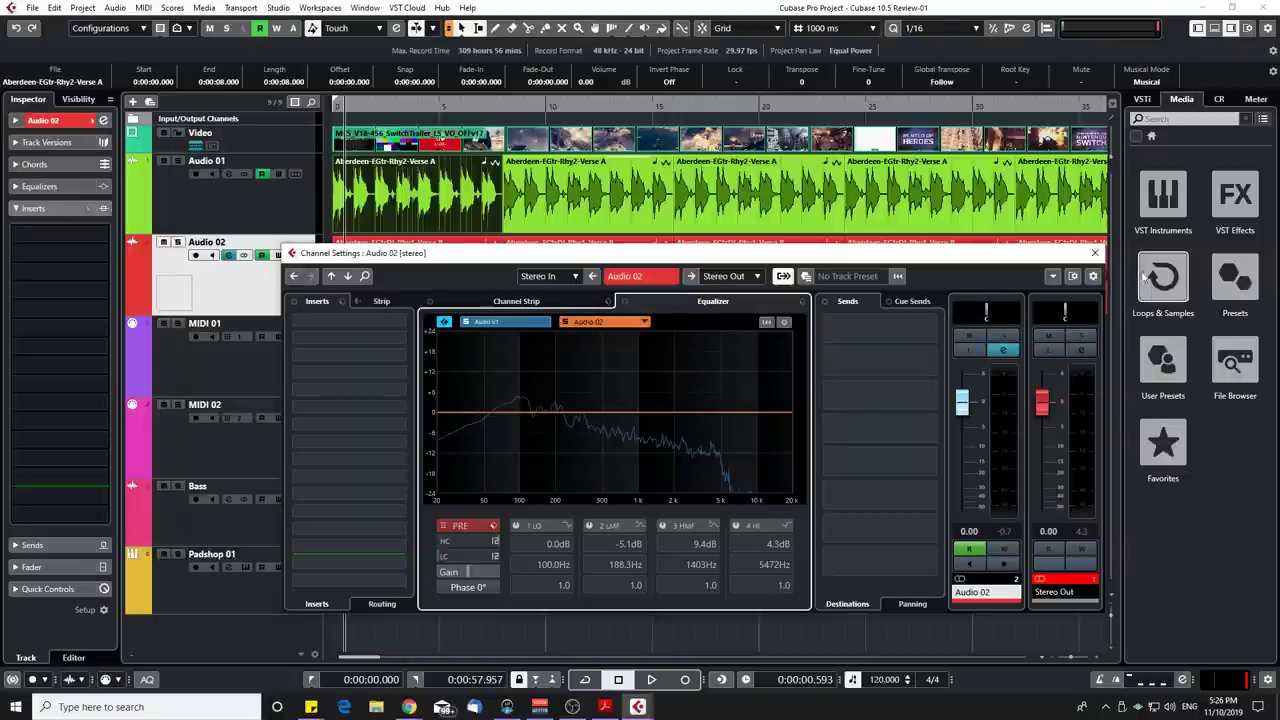
Close Audio 02's channel settings, select the MIDI 01 track and arm it for recording
click(1096, 255)
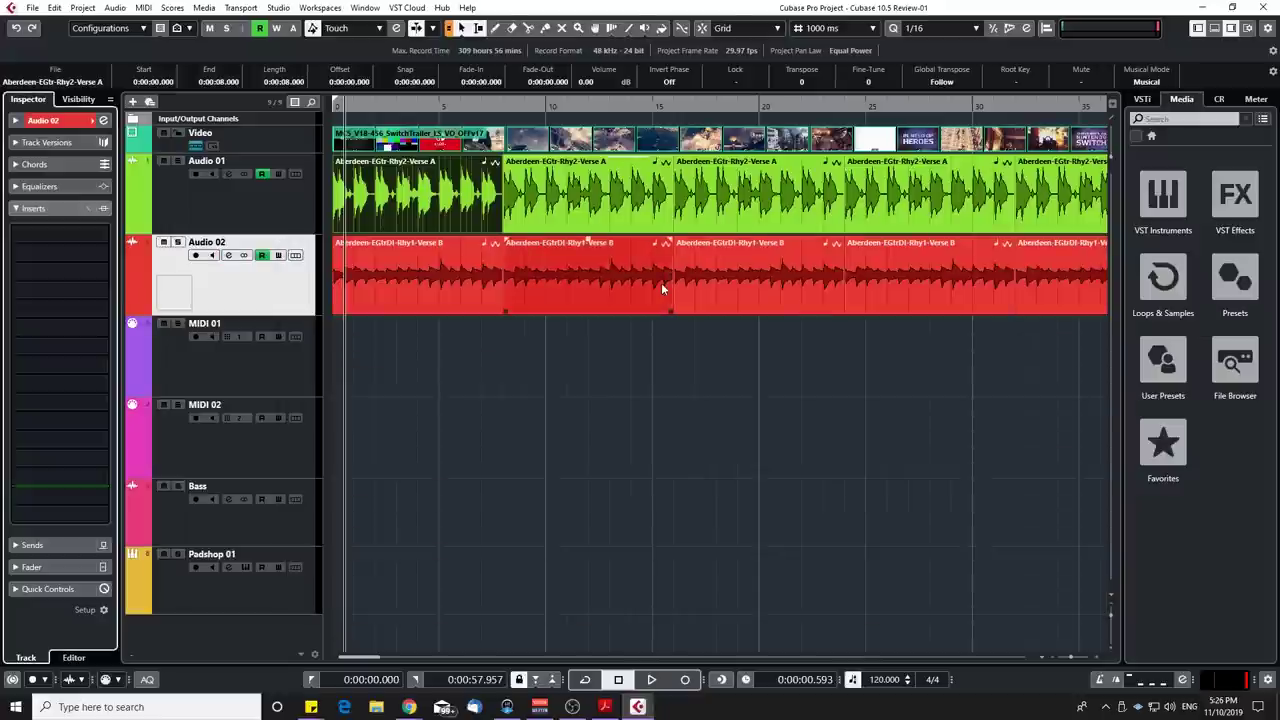
click(566, 381)
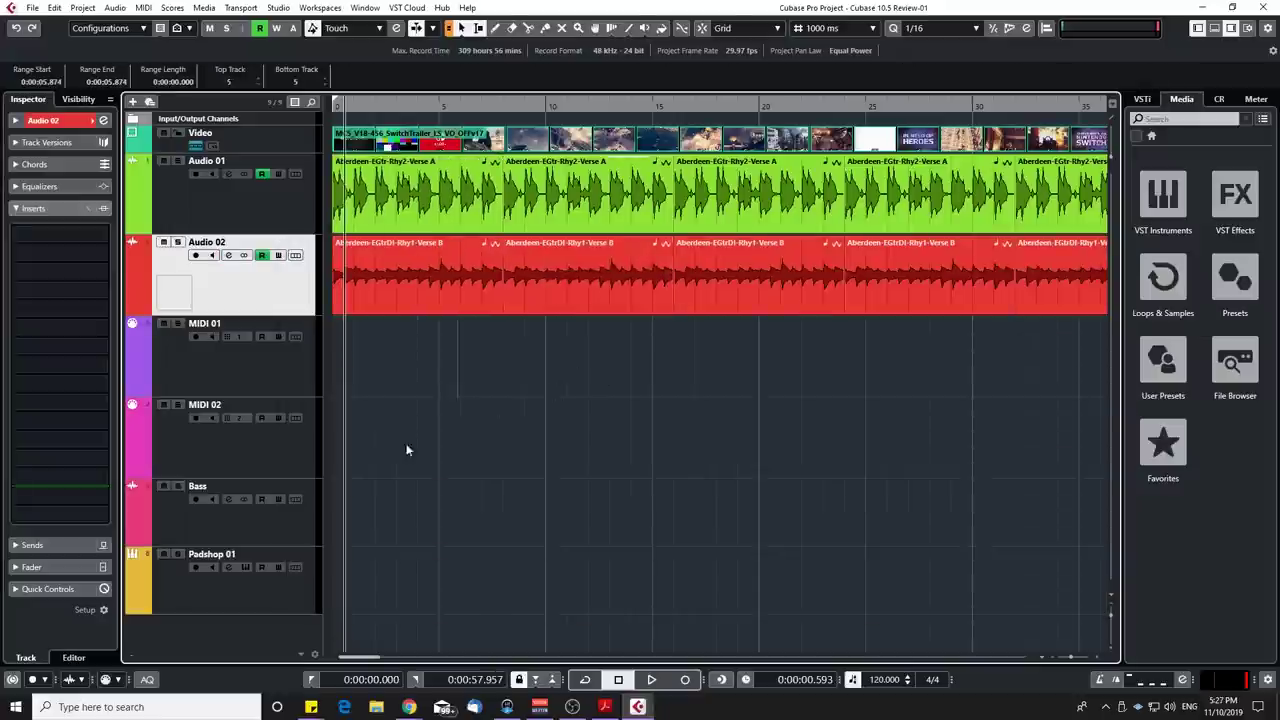
click(278, 386)
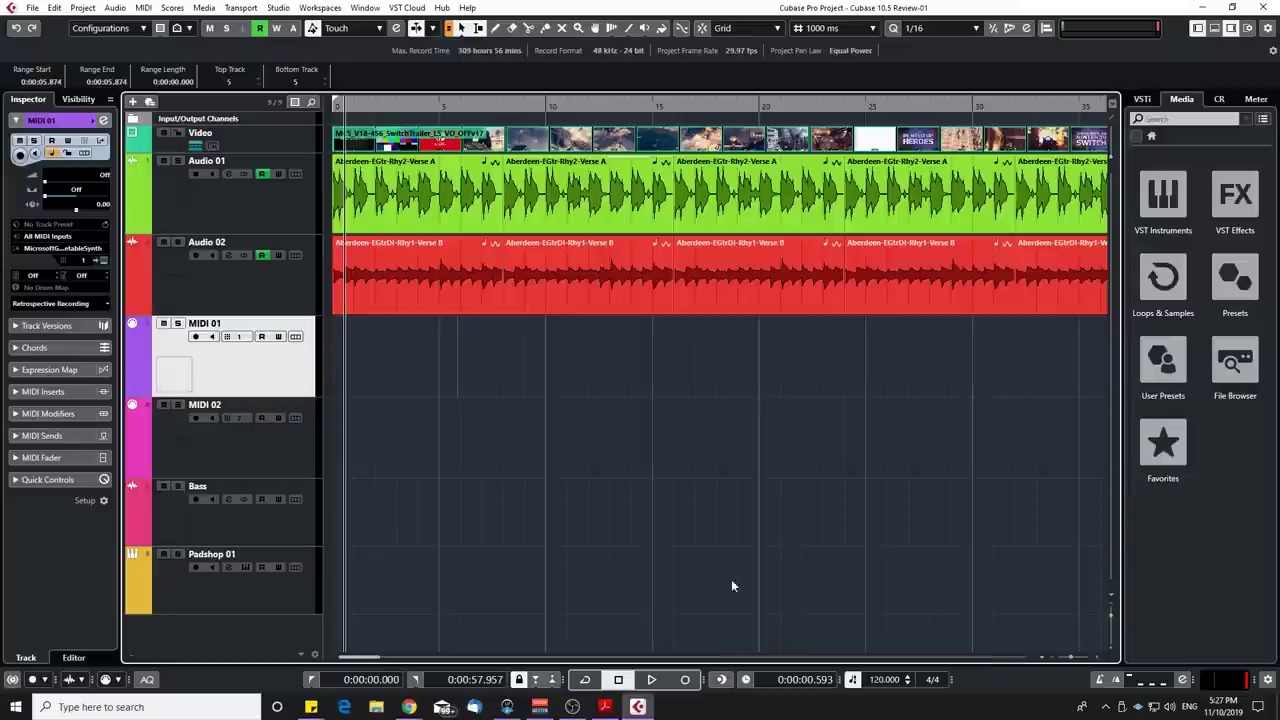
click(196, 337)
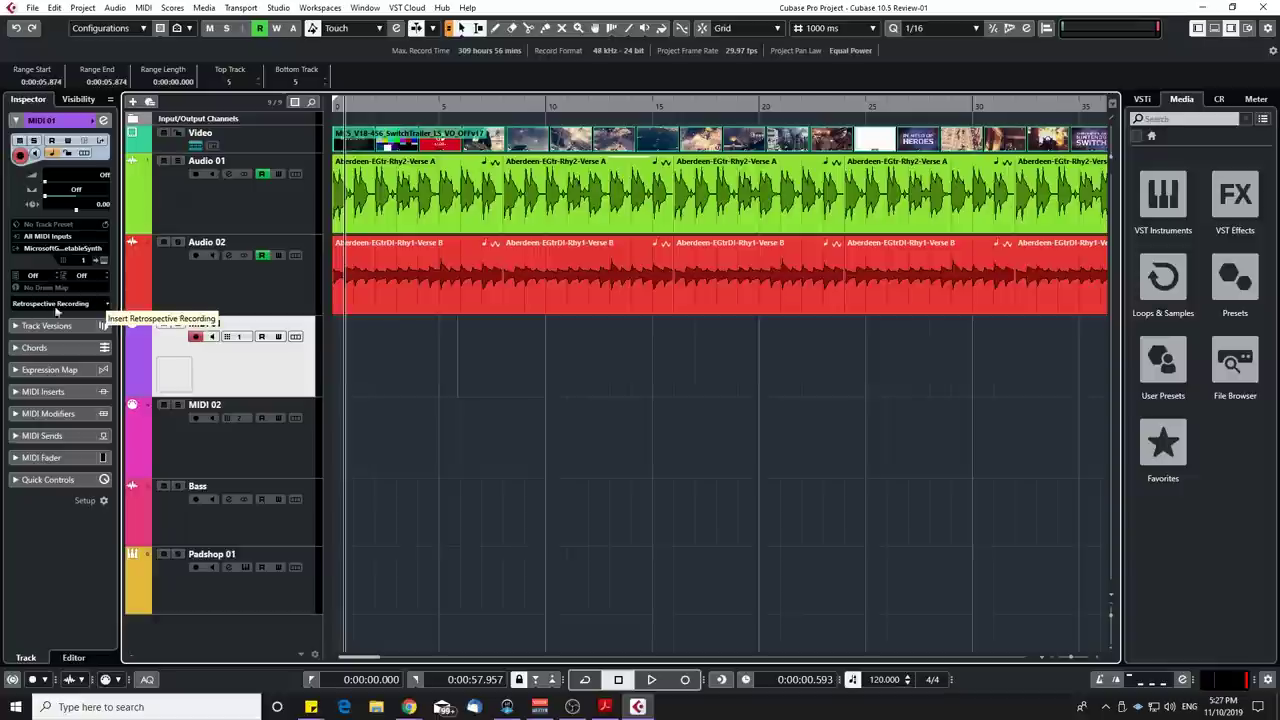
Insert the buffered notes as a linear retrospective recording, delete that part, and play back
click(107, 304)
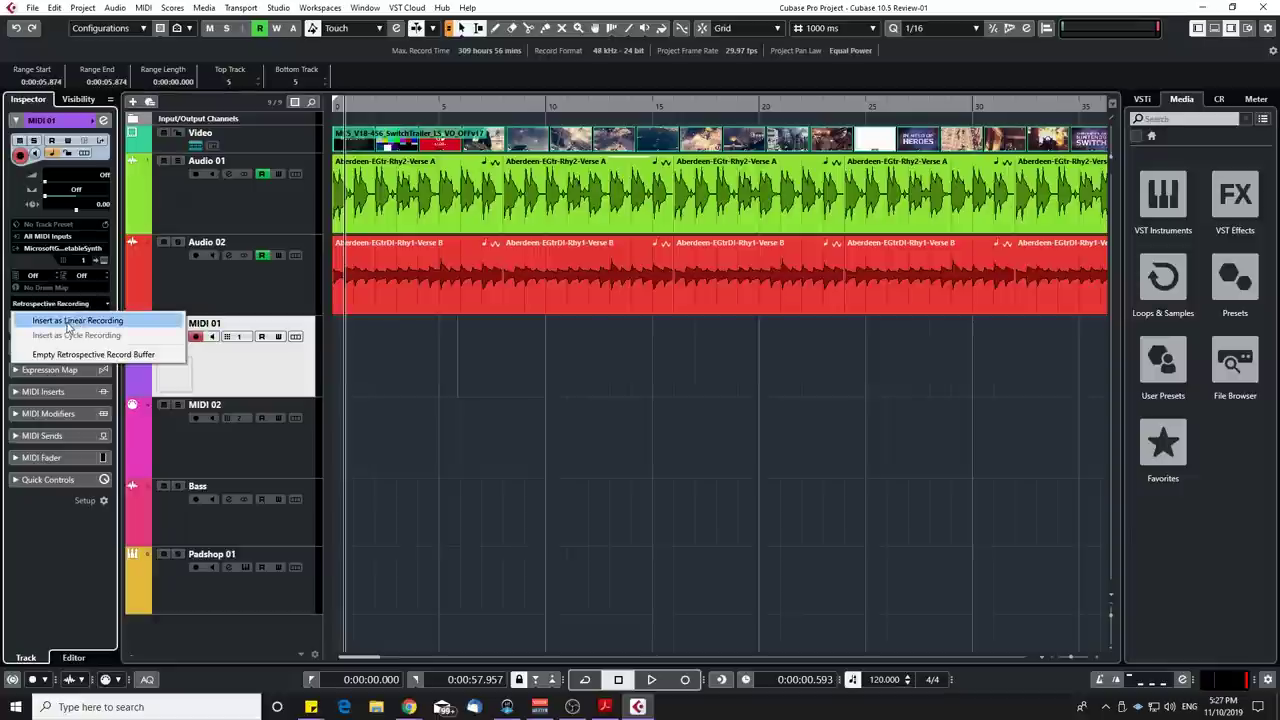
click(68, 322)
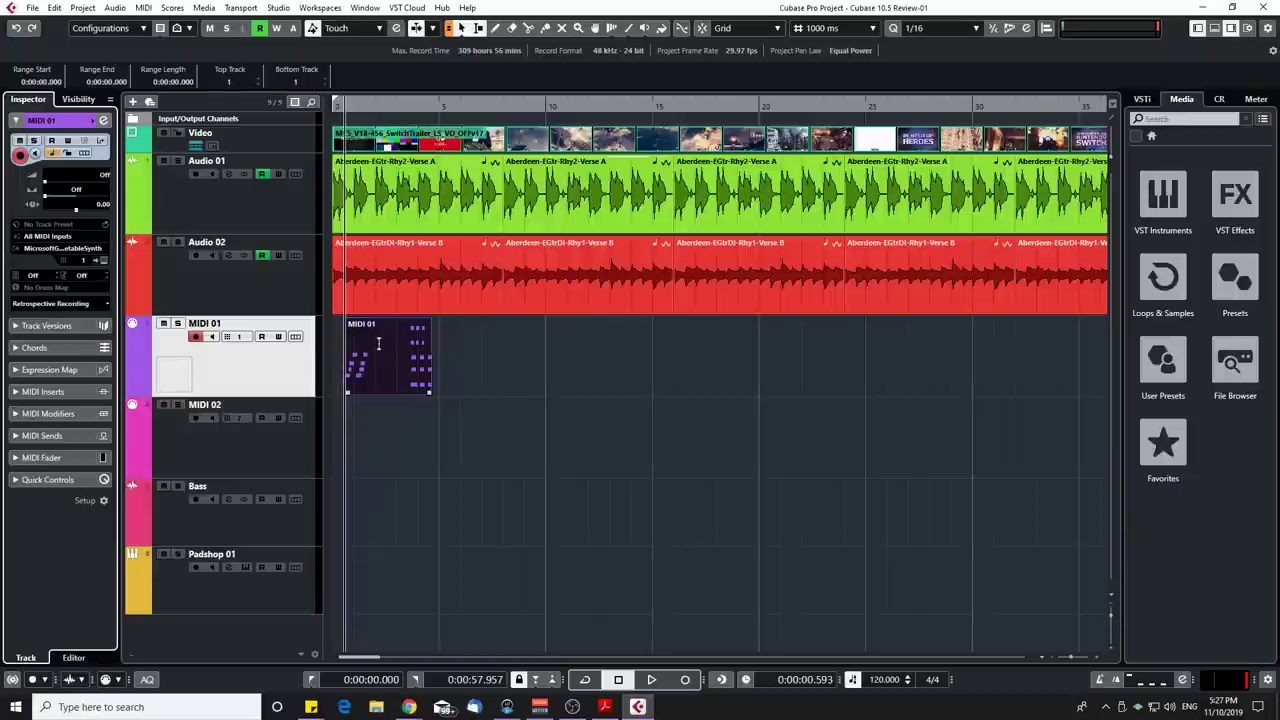
key(Delete)
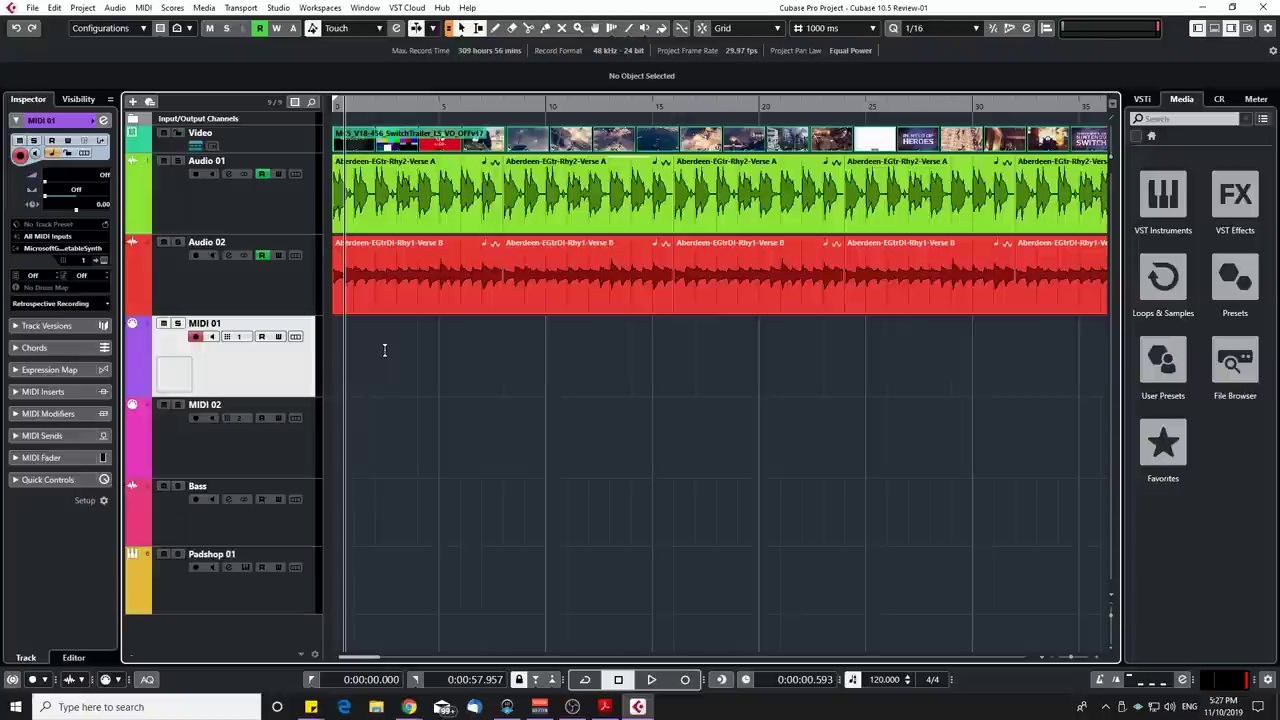
key(space)
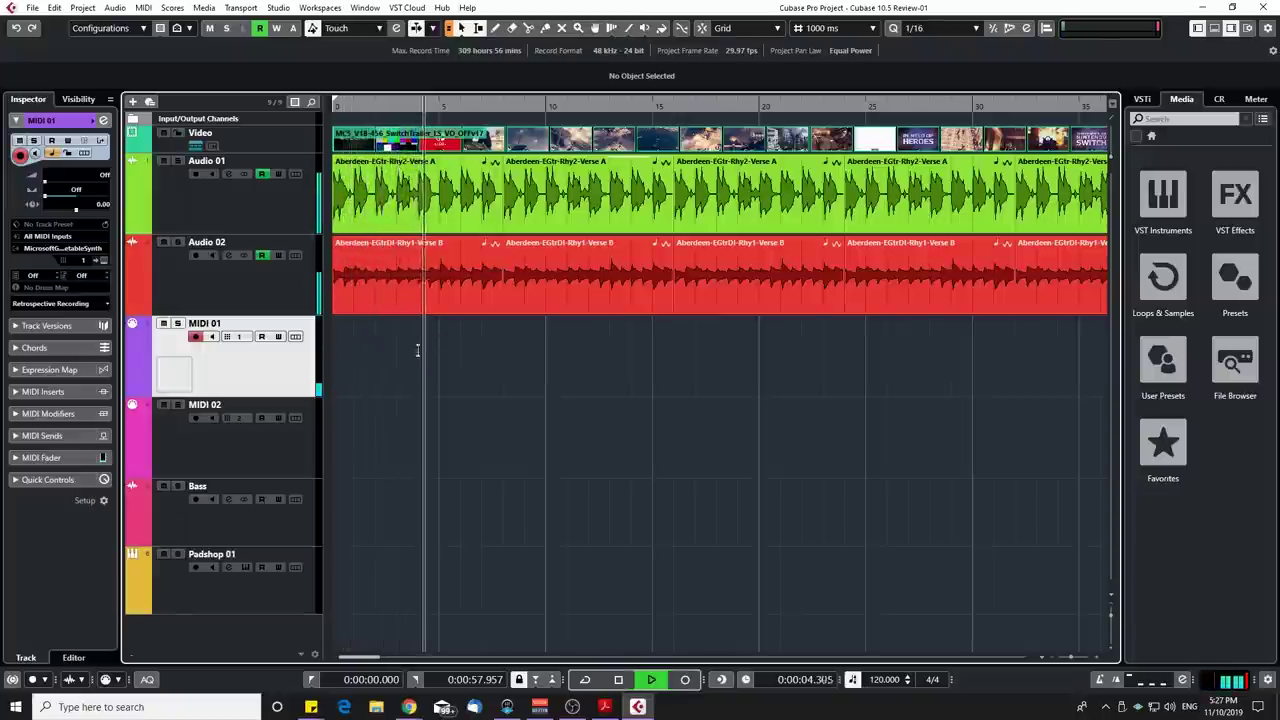
key(space)
Recover the buffered notes again as a linear recording on MIDI 01
click(92, 303)
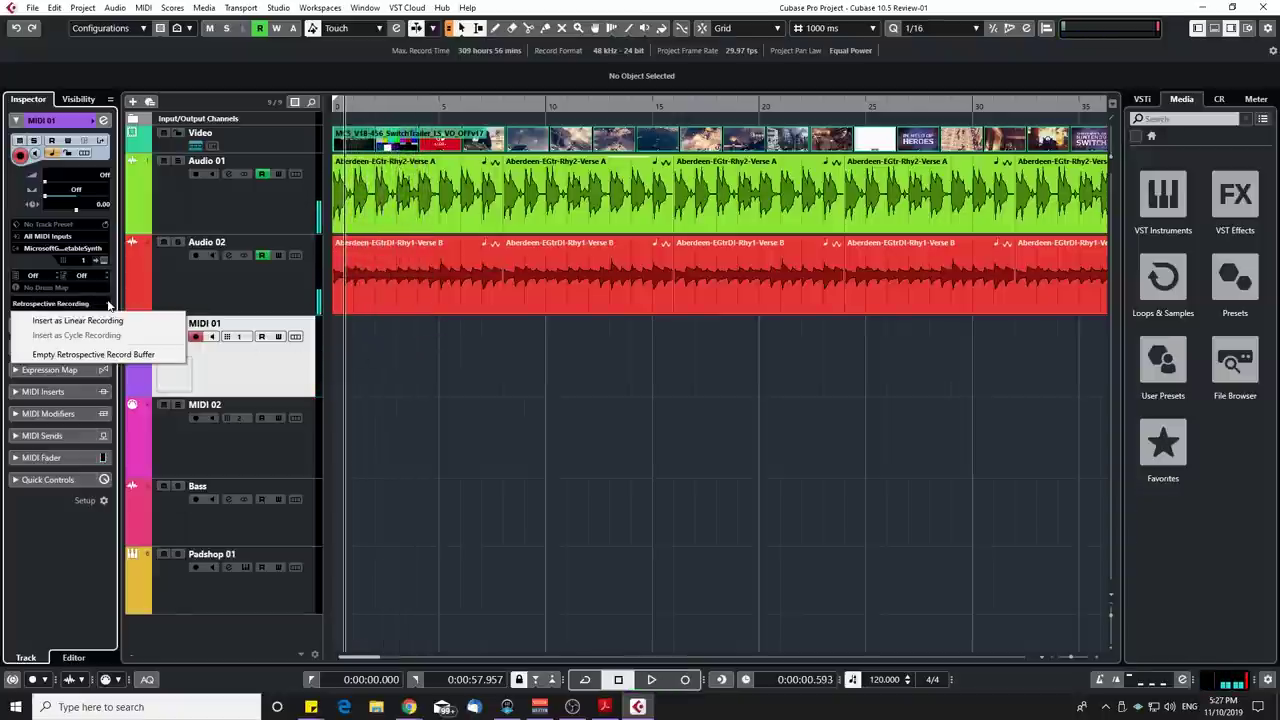
click(58, 322)
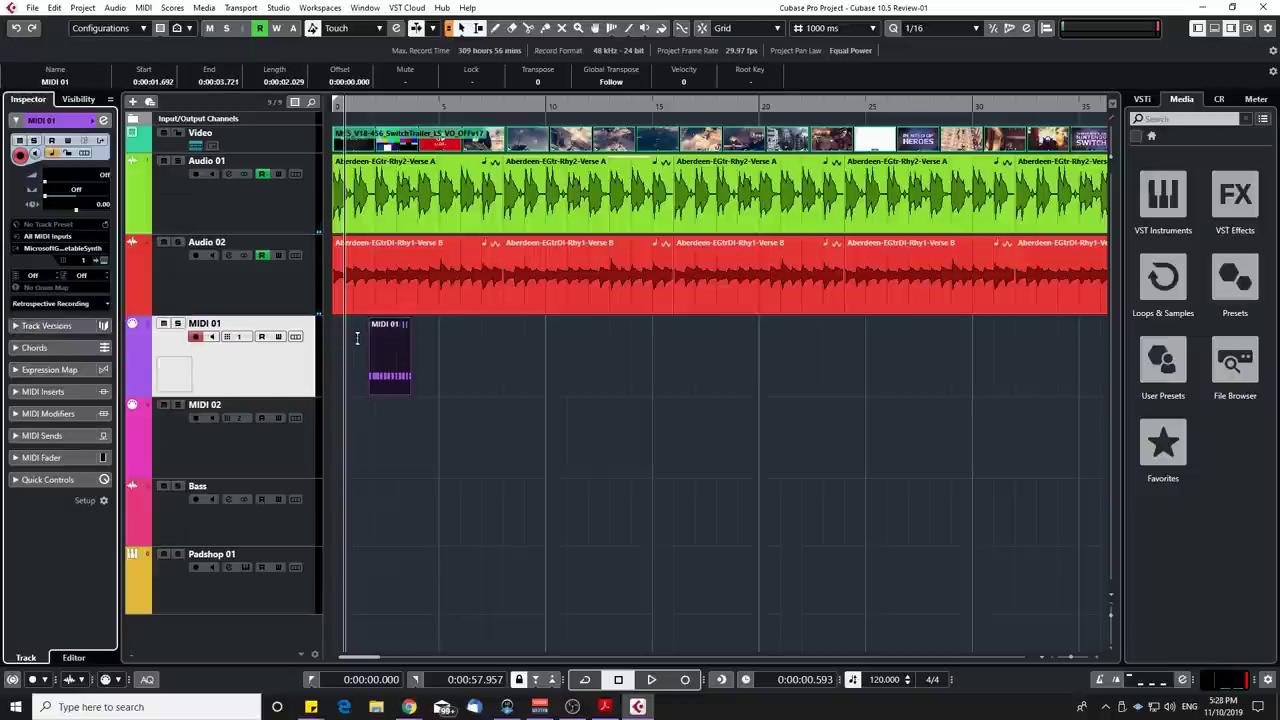
scroll(368, 380, up, 6)
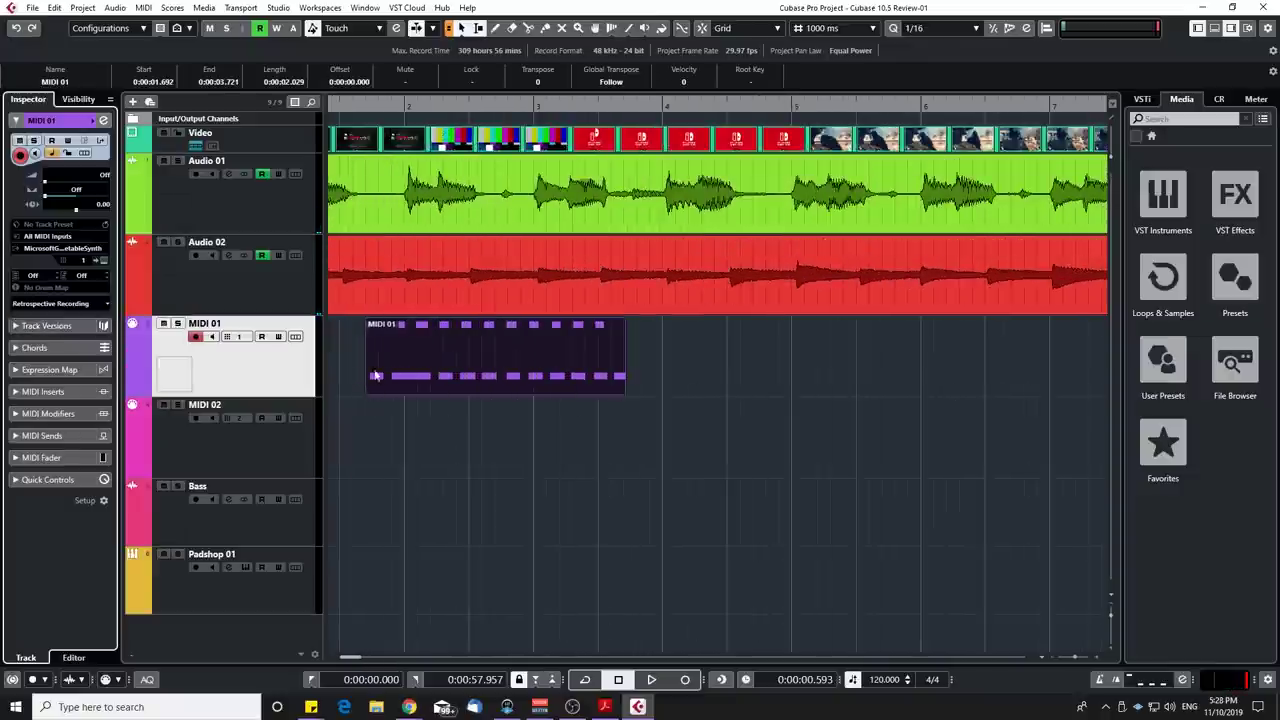
scroll(466, 359, down, 3)
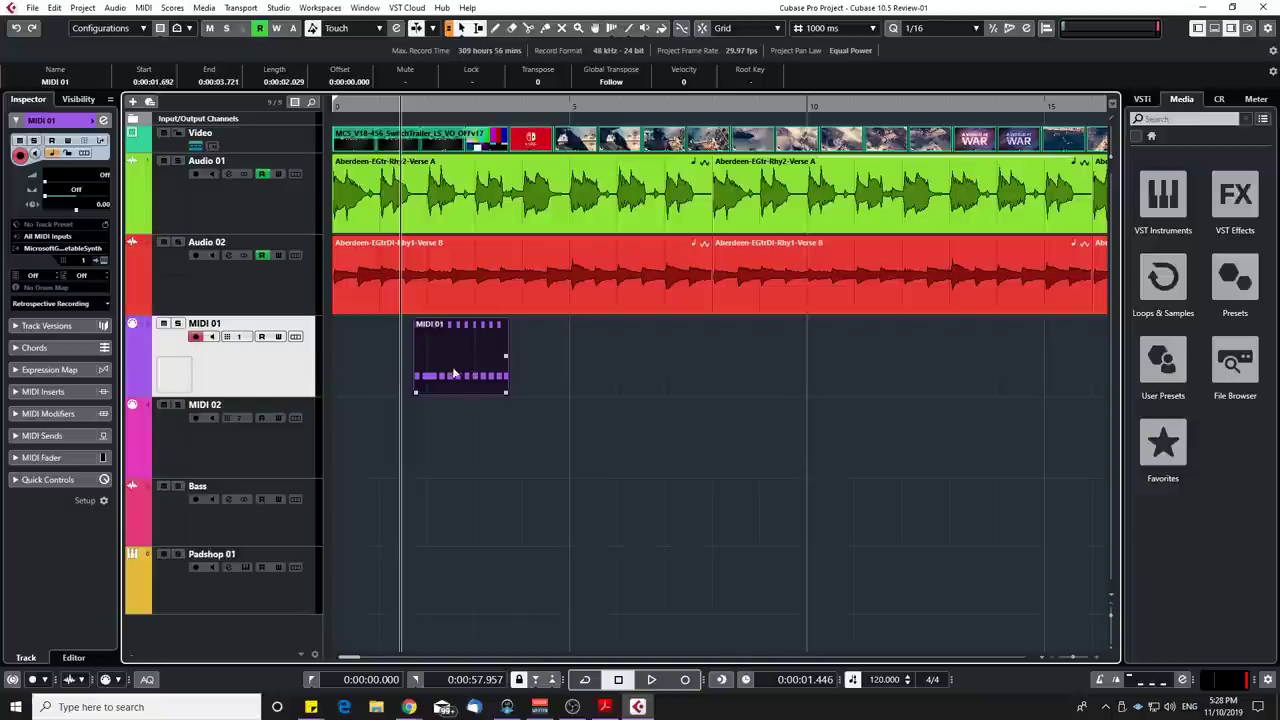
Delete the recovered part, set the locators to about 2.1–3.6 seconds, and cycle-play that range
key(Delete)
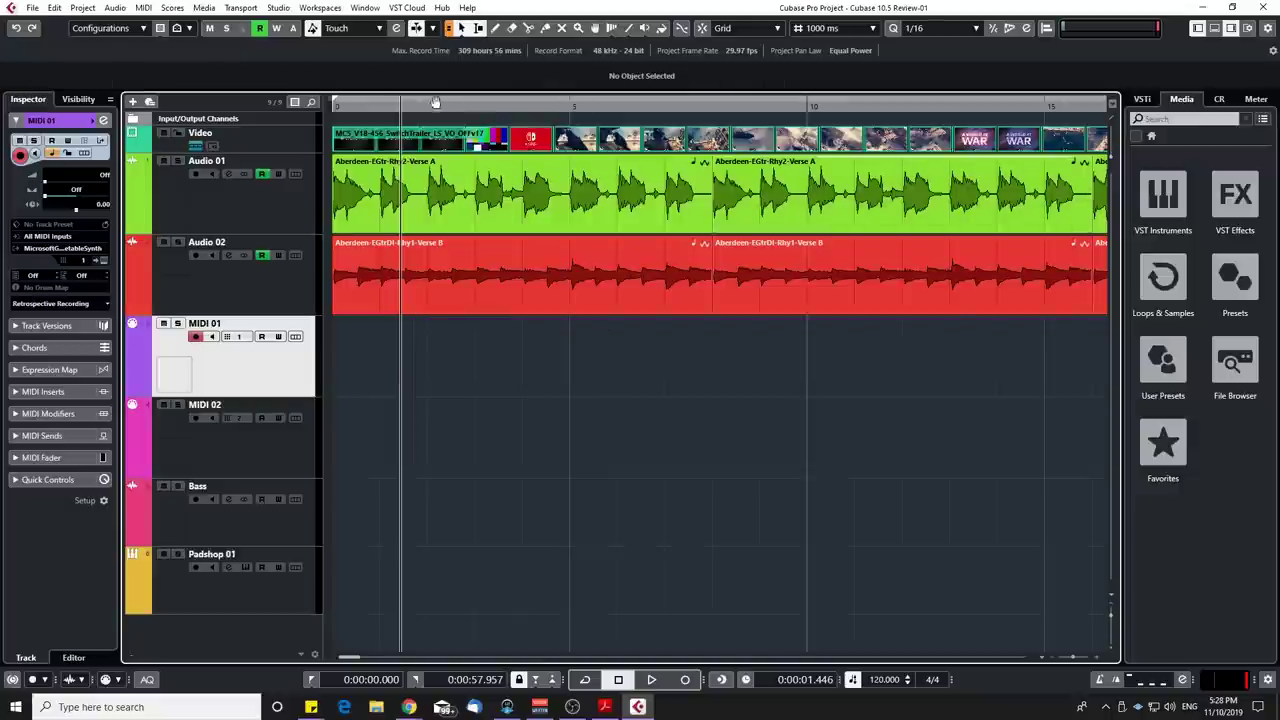
drag(433, 108, 505, 105)
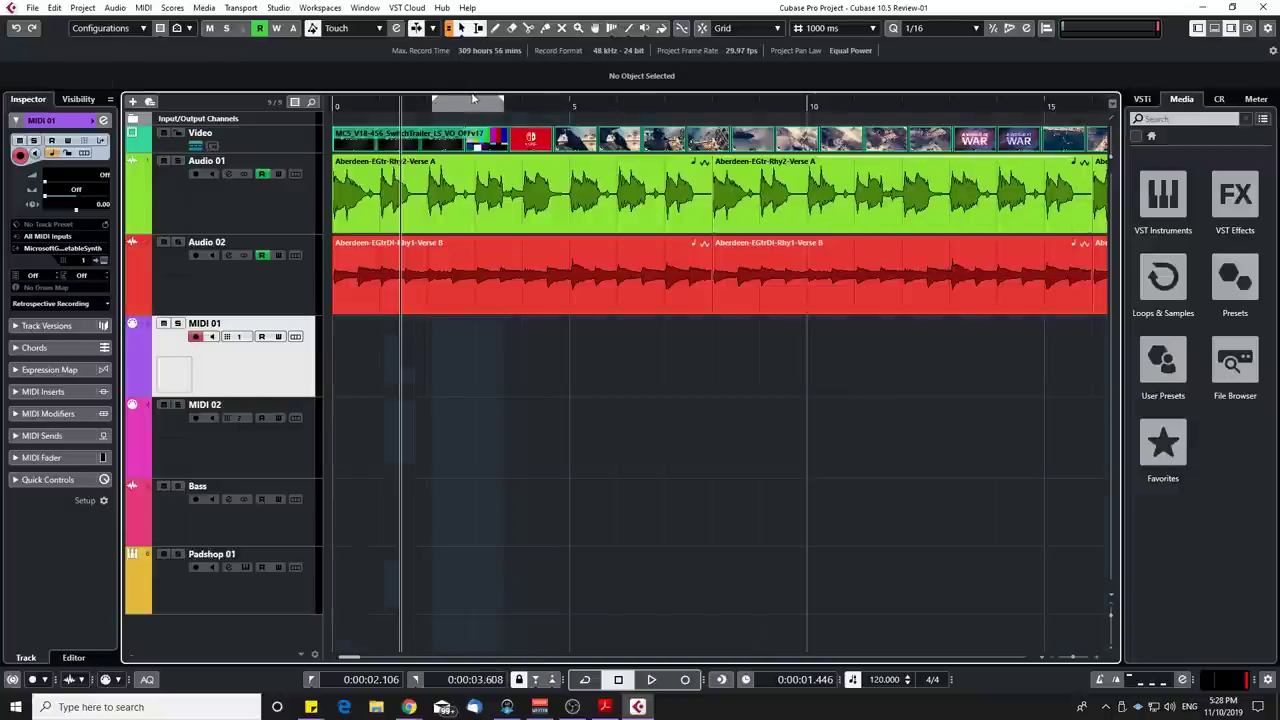
click(470, 102)
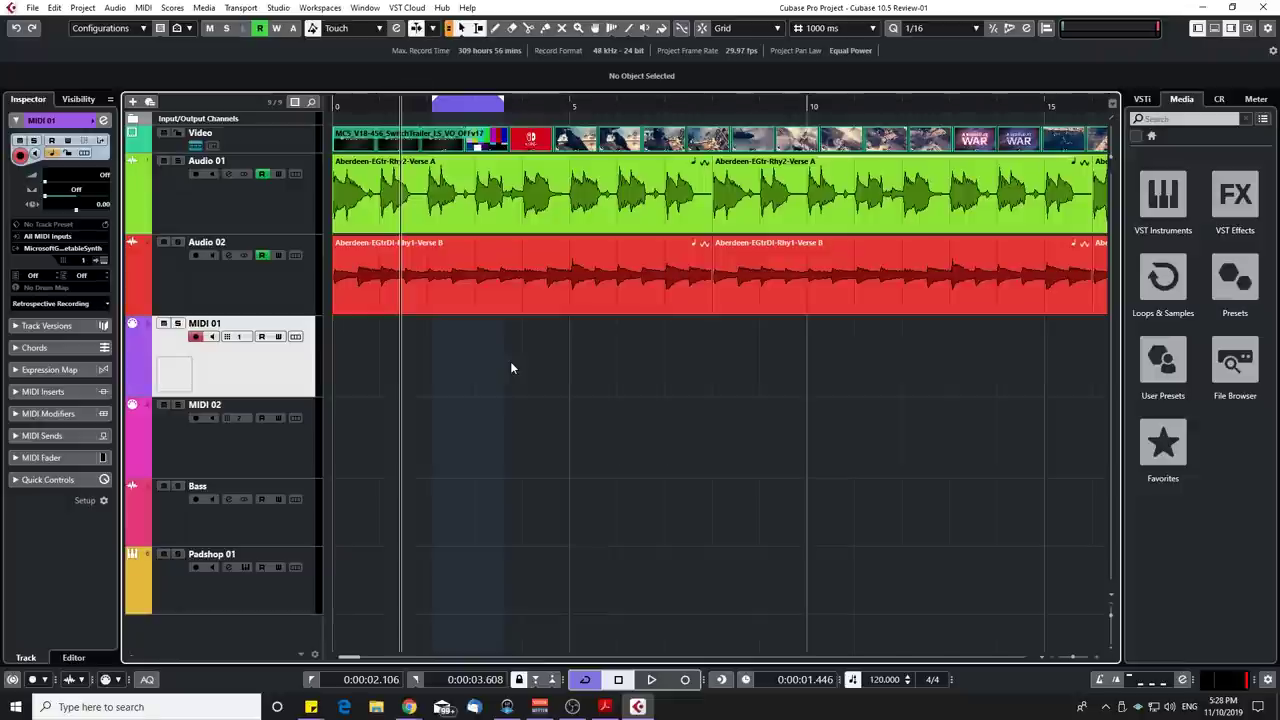
key(space)
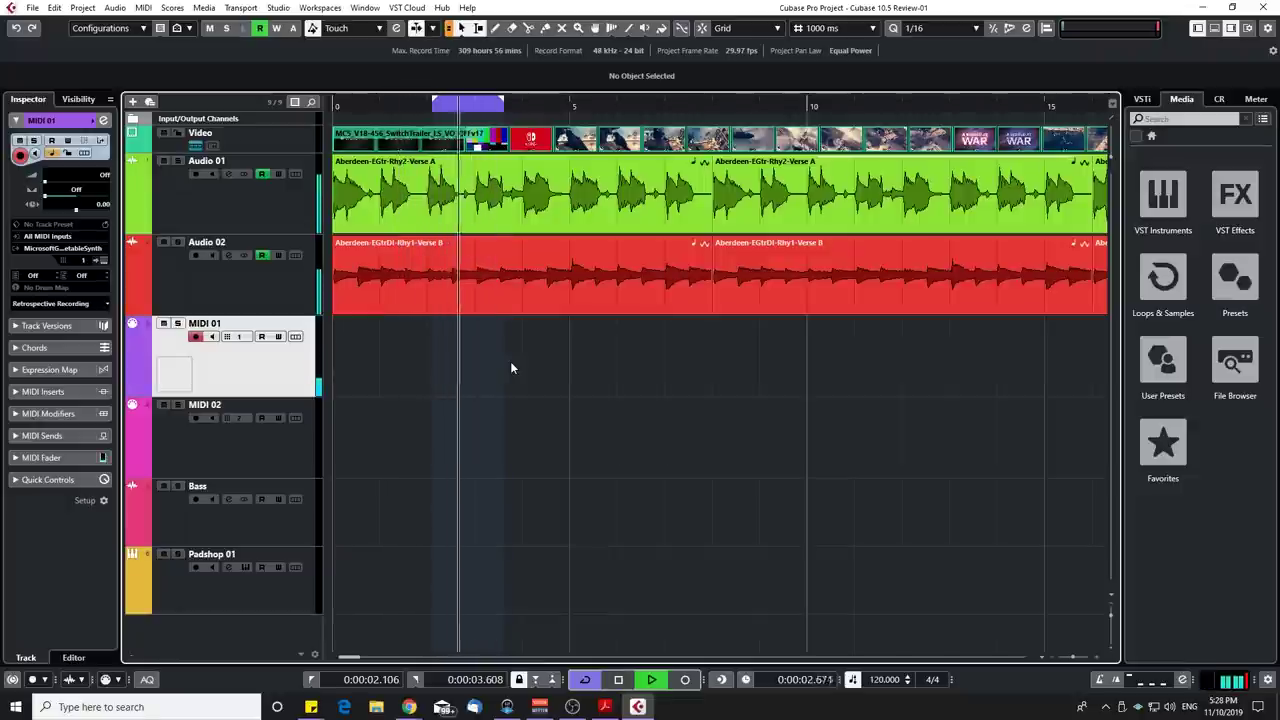
key(space)
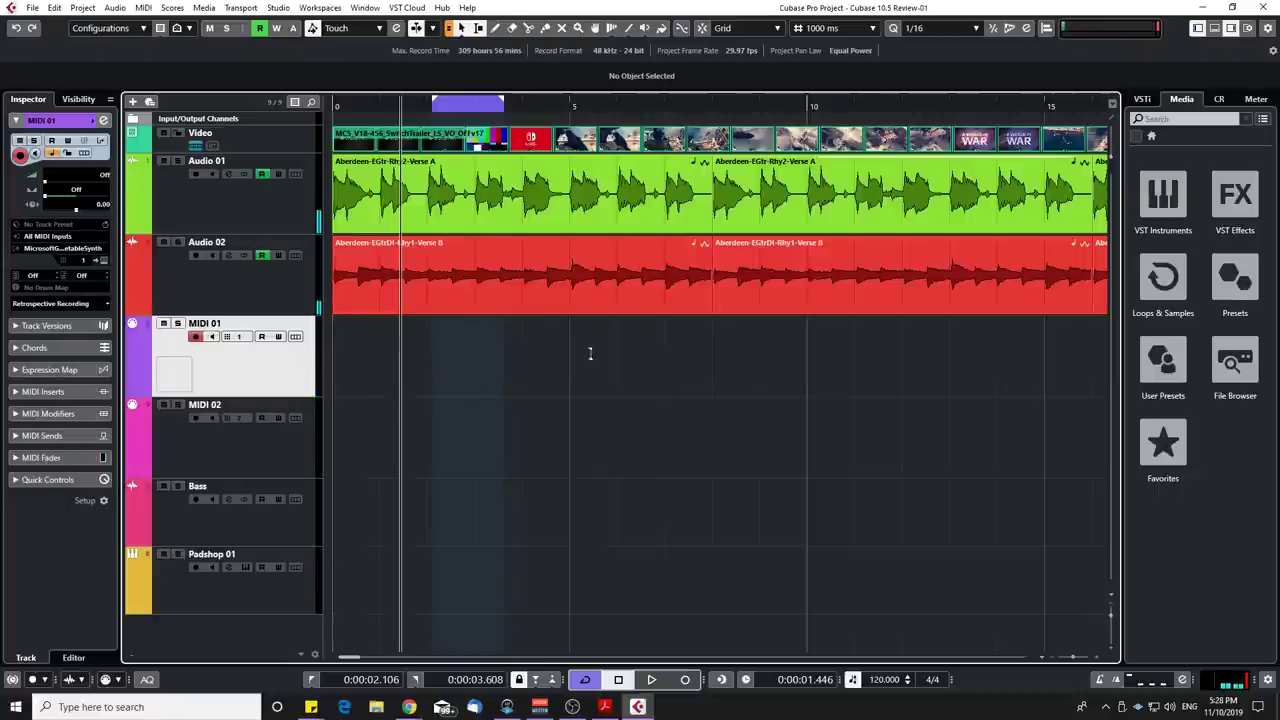
Insert the buffered notes as a cycle recording, mute the original part and place copies to its right
click(106, 307)
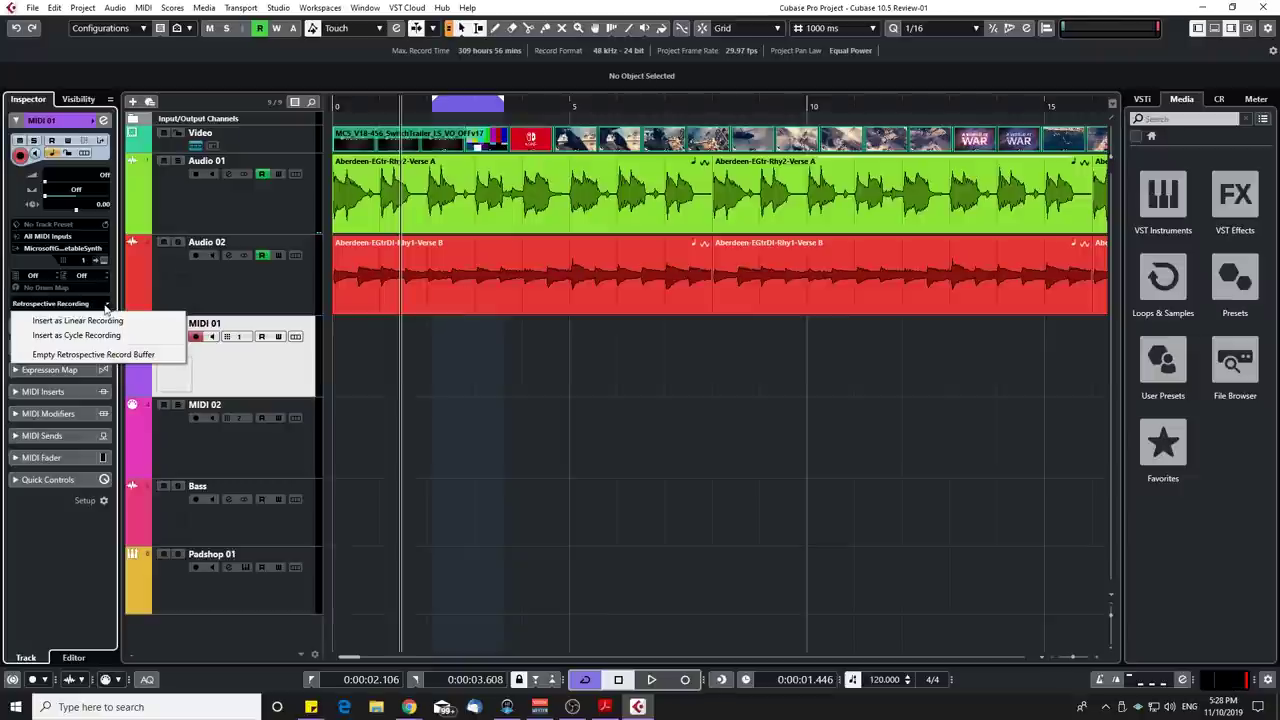
click(81, 338)
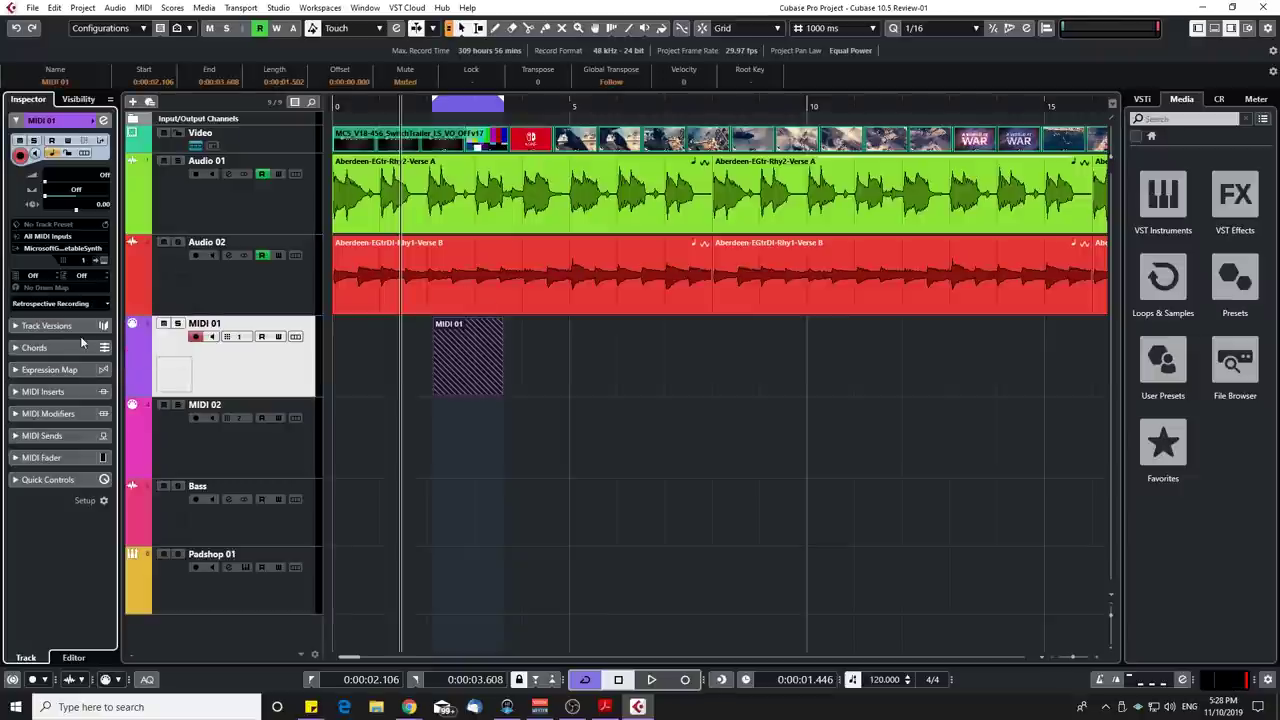
click(535, 386)
drag(476, 386, 633, 386)
click(474, 383)
drag(474, 383, 562, 383)
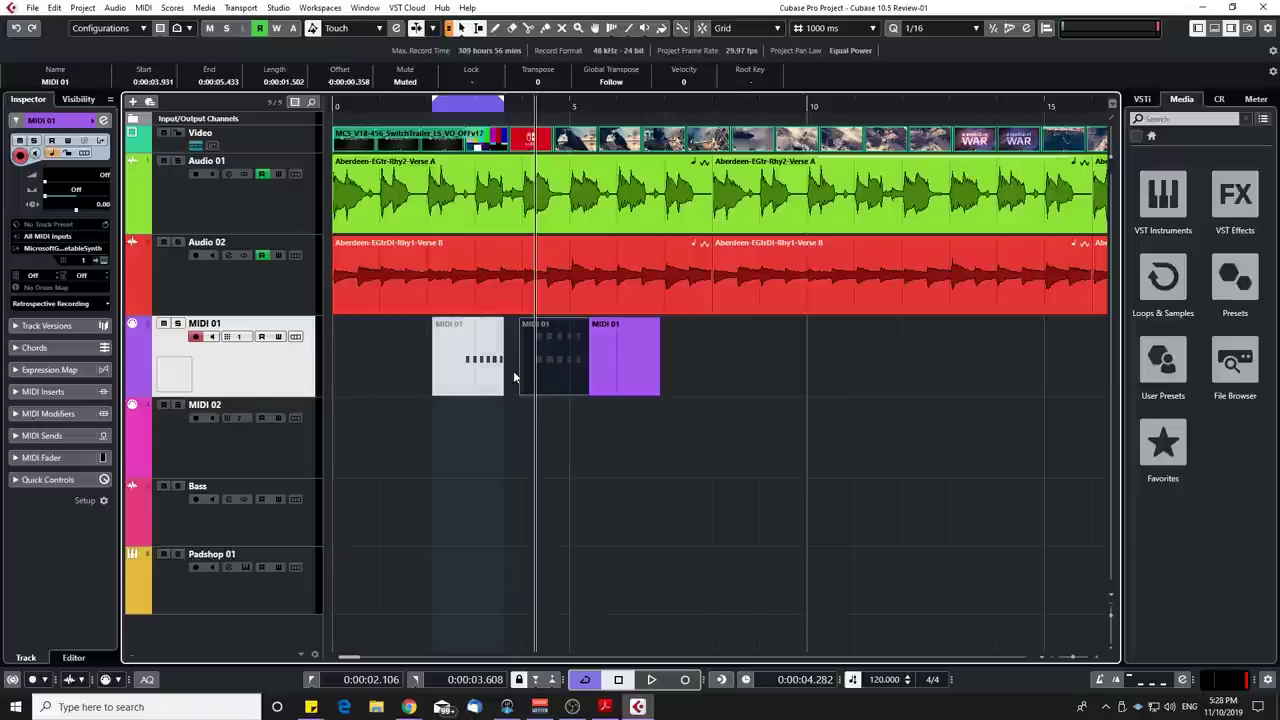
Switch between the MIDI 02 and MIDI 01 tracks, then select and delete all three MIDI 01 parts
click(261, 453)
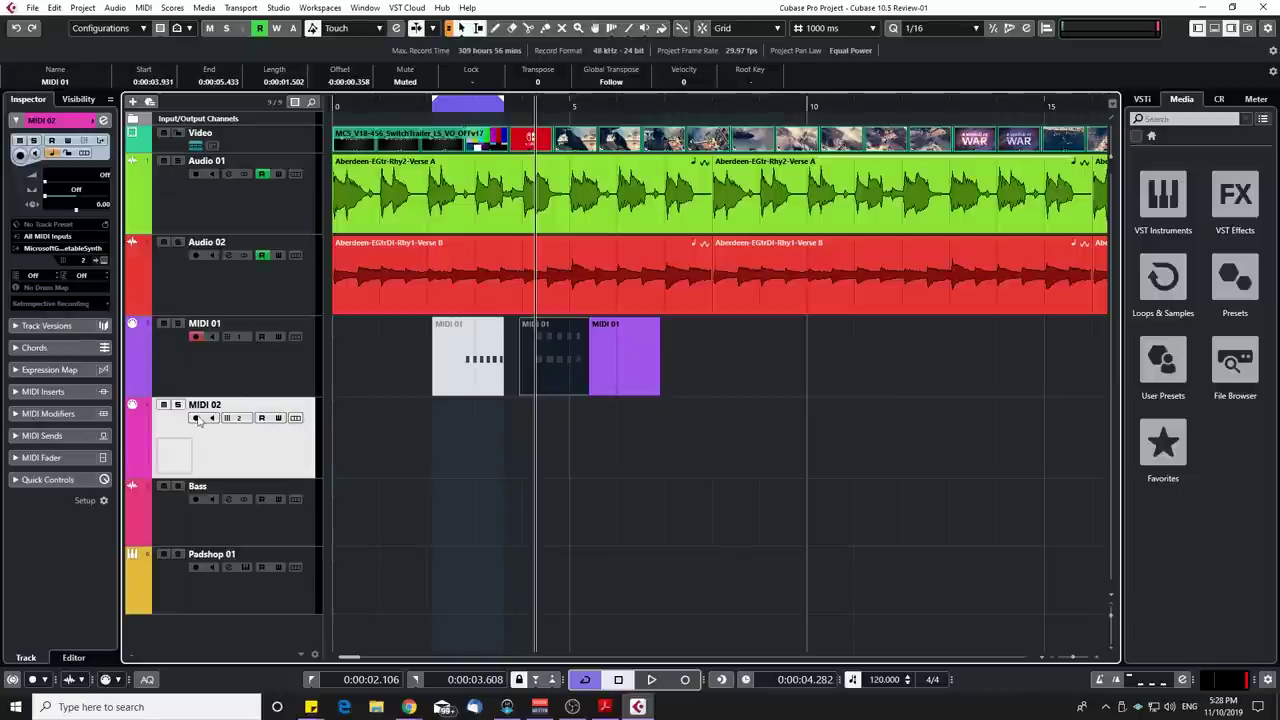
click(219, 388)
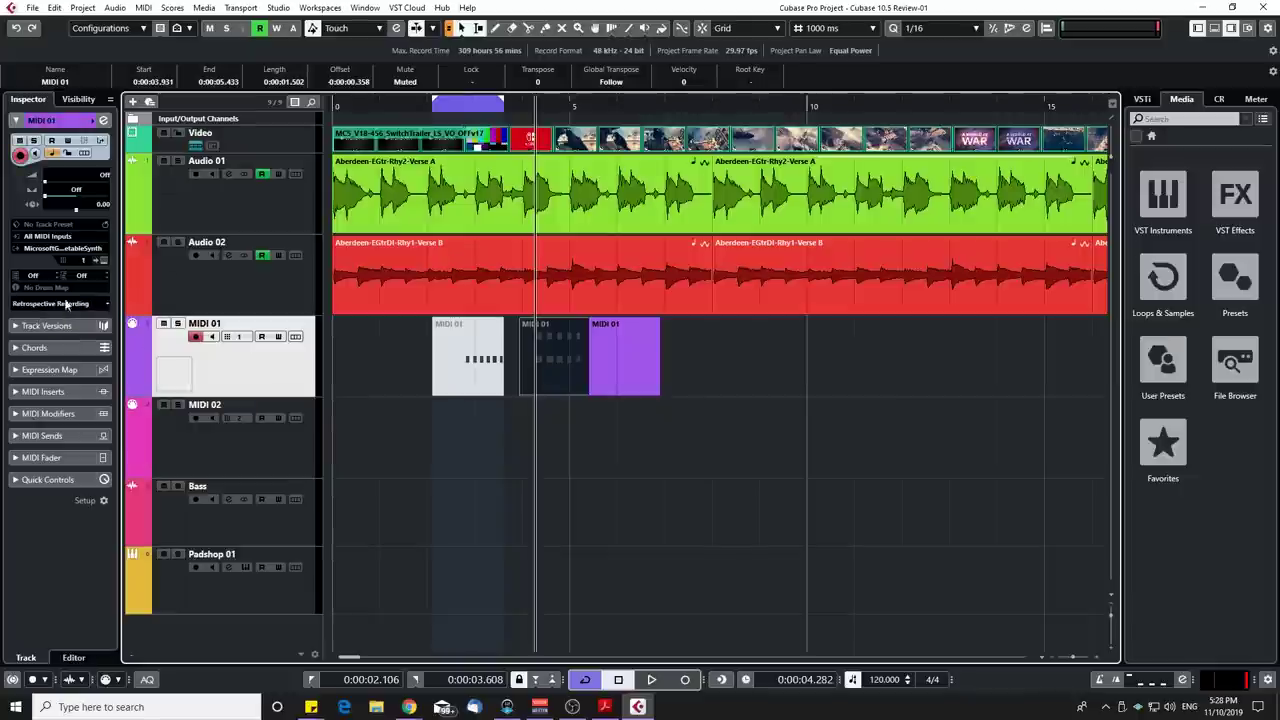
click(230, 408)
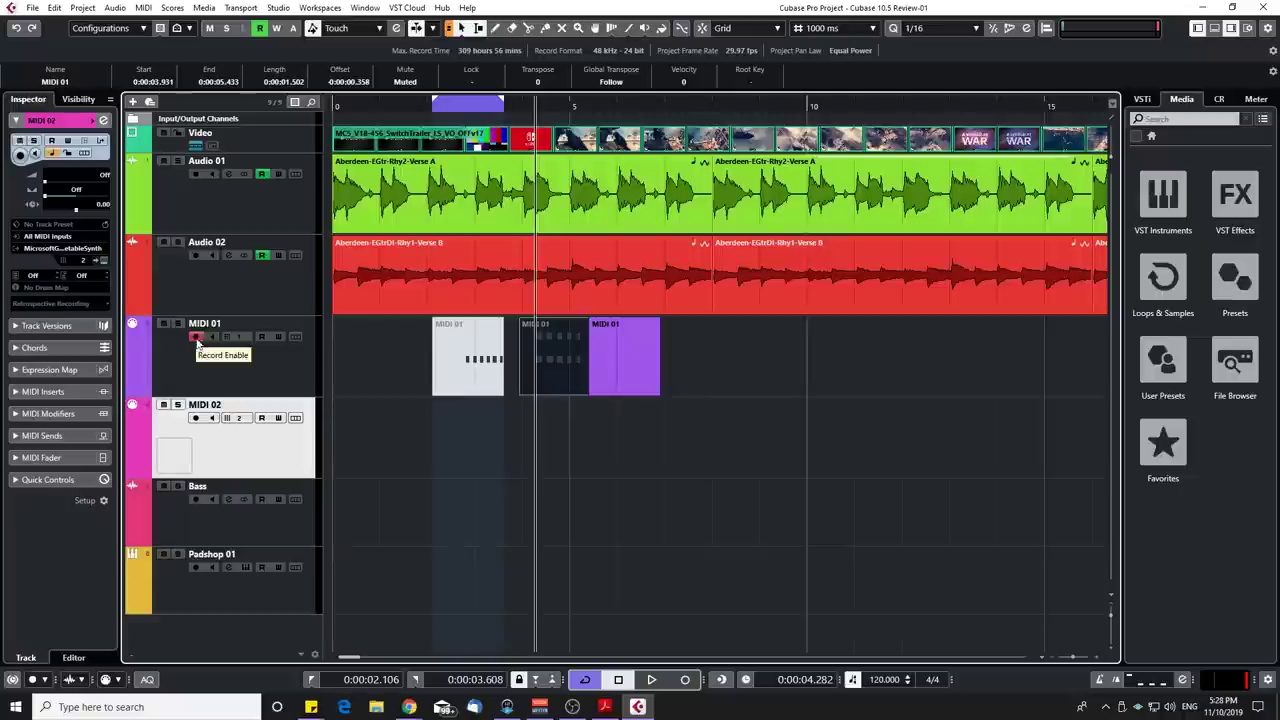
click(196, 338)
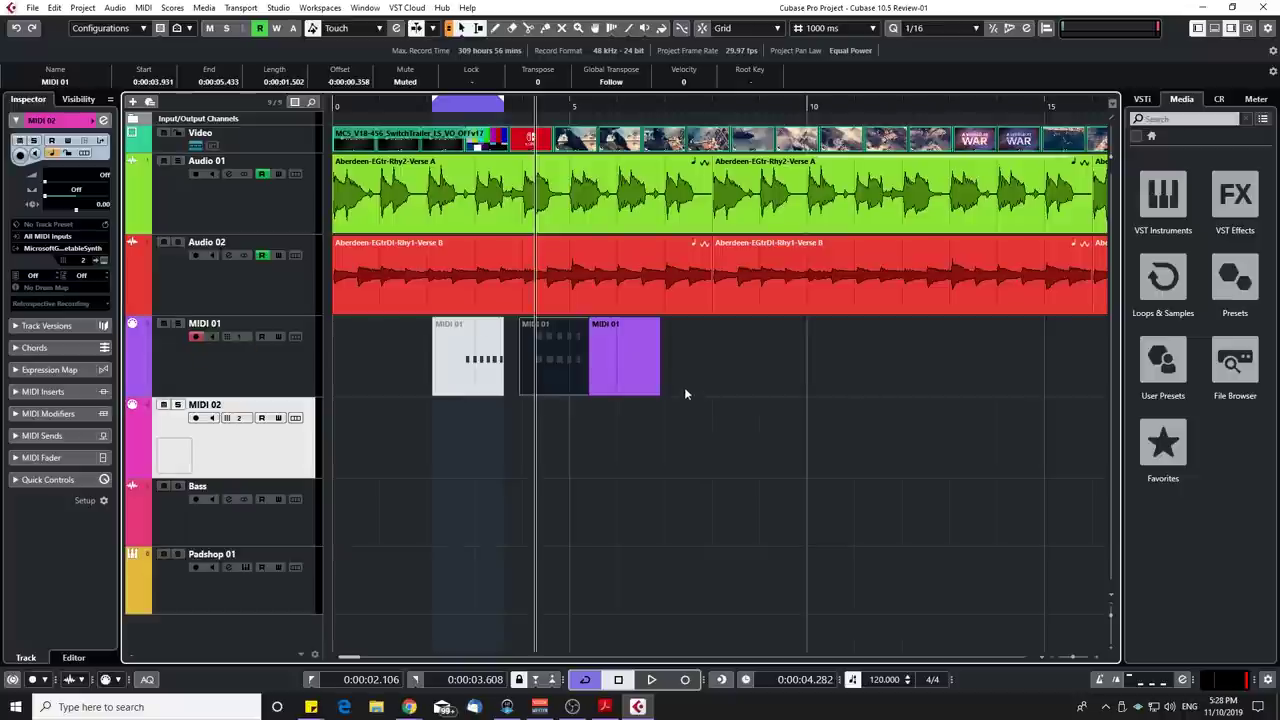
drag(684, 387, 436, 368)
key(Delete)
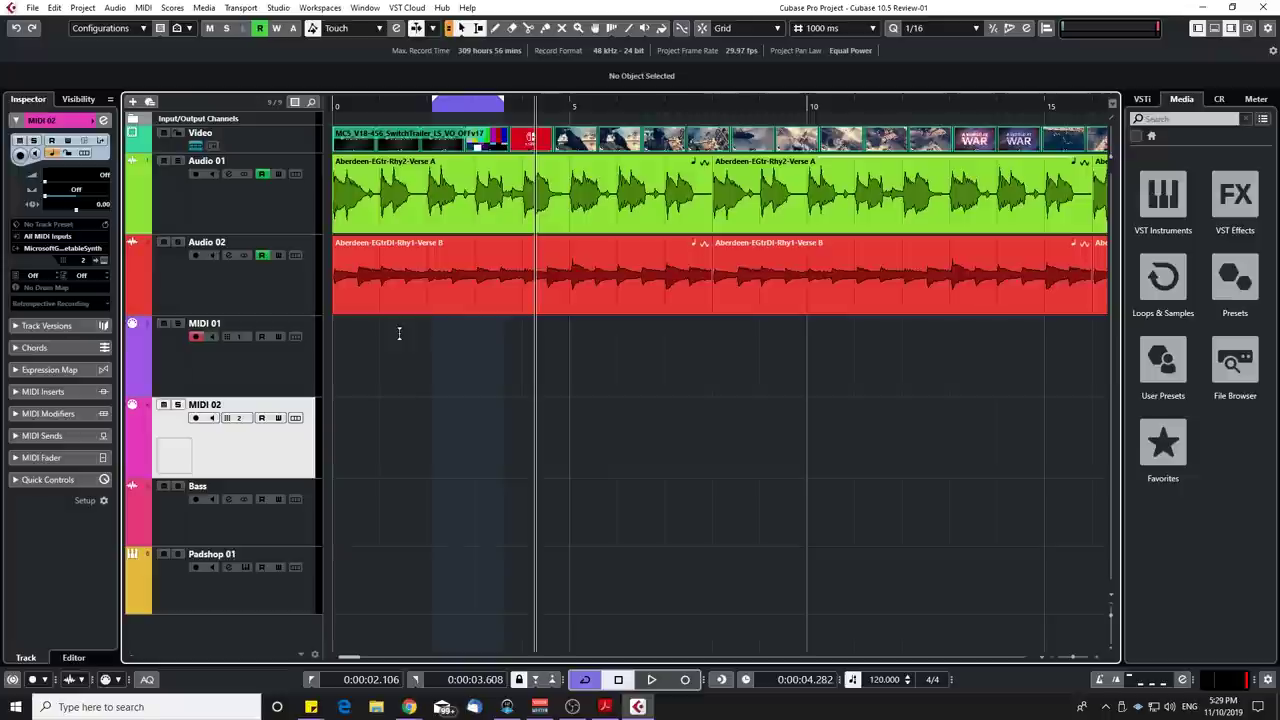
Place the project cursor at about 0:00:01.769 and switch cycle playback off with the / key
click(400, 345)
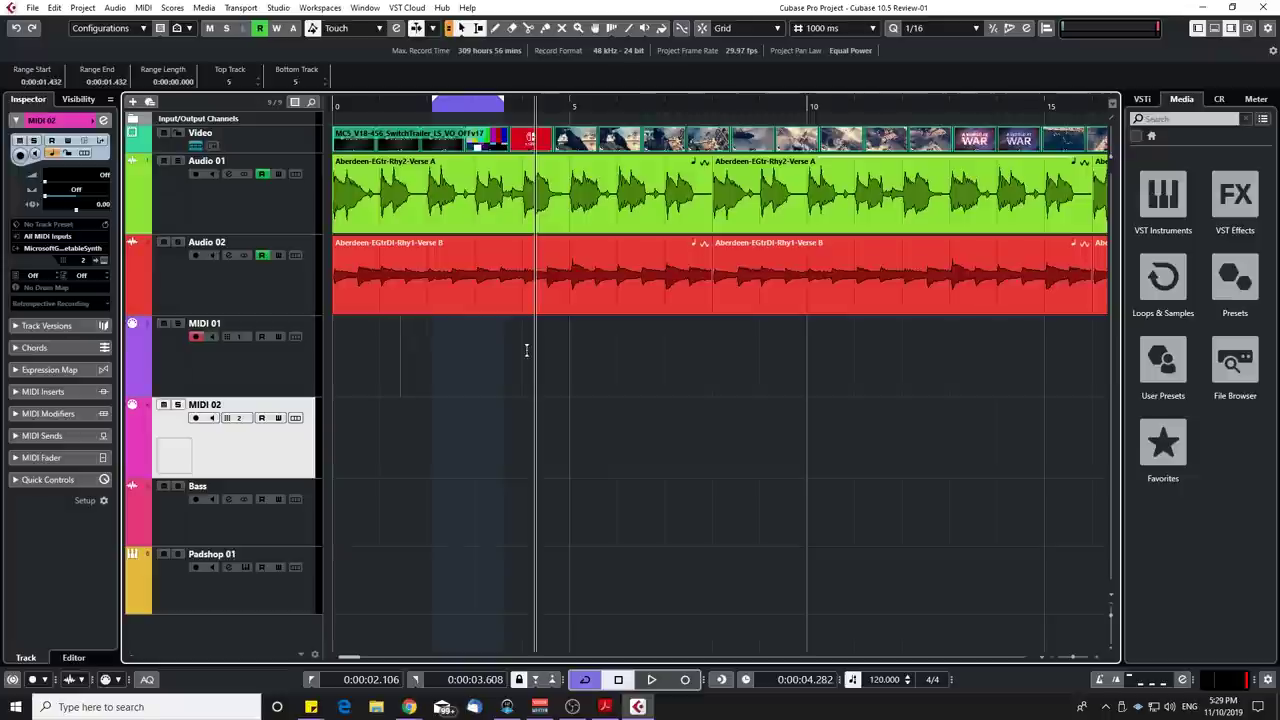
click(416, 378)
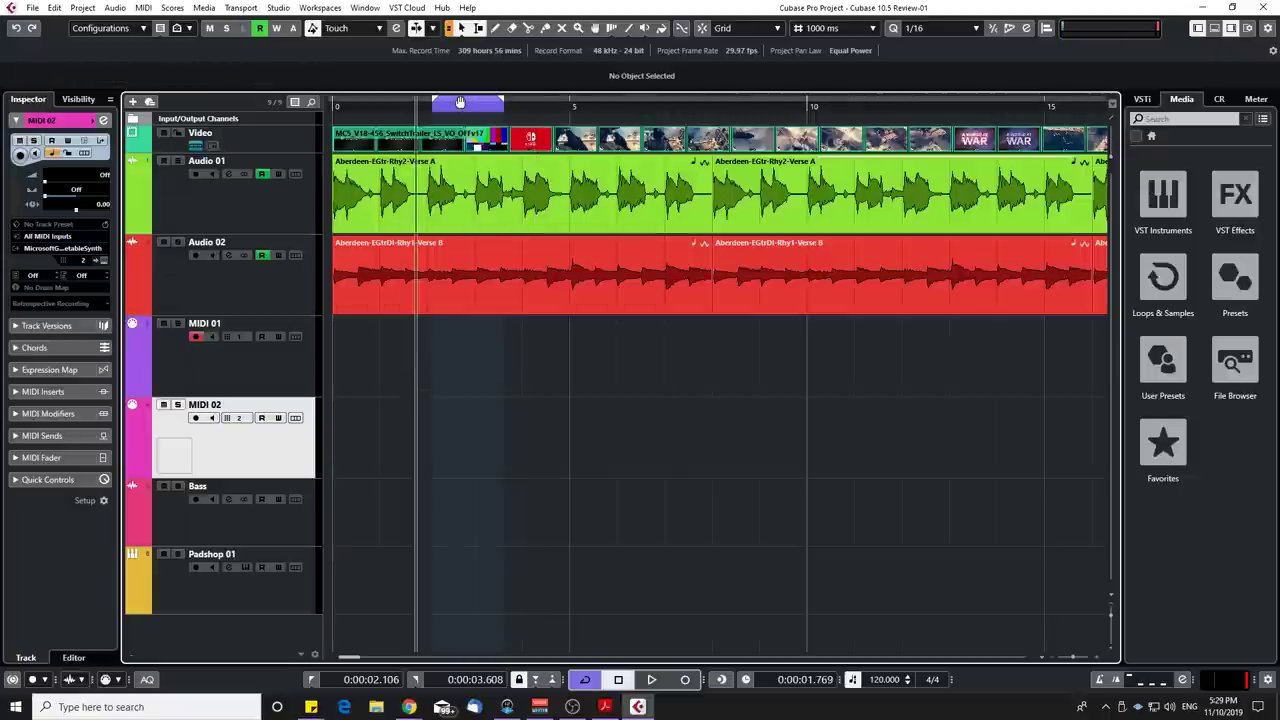
key(KP_Divide)
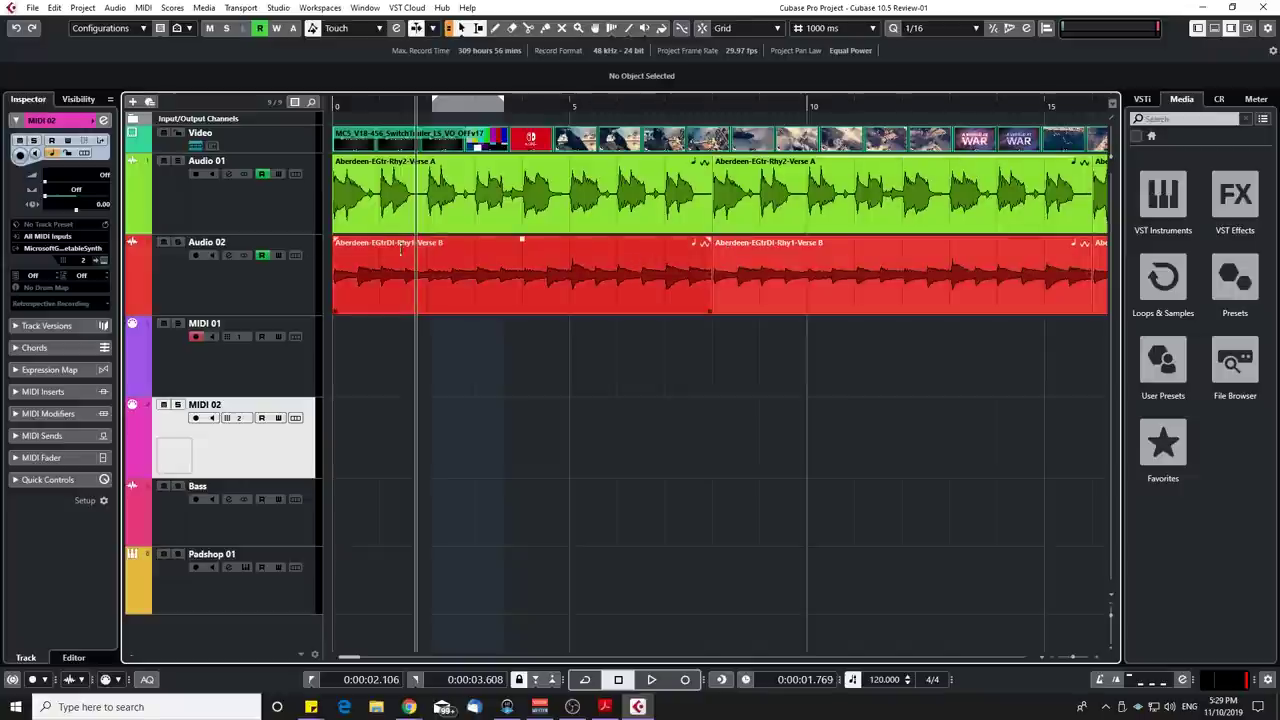
Choose File > Import > Tracks from Project and open new synth.cpr for import
click(33, 10)
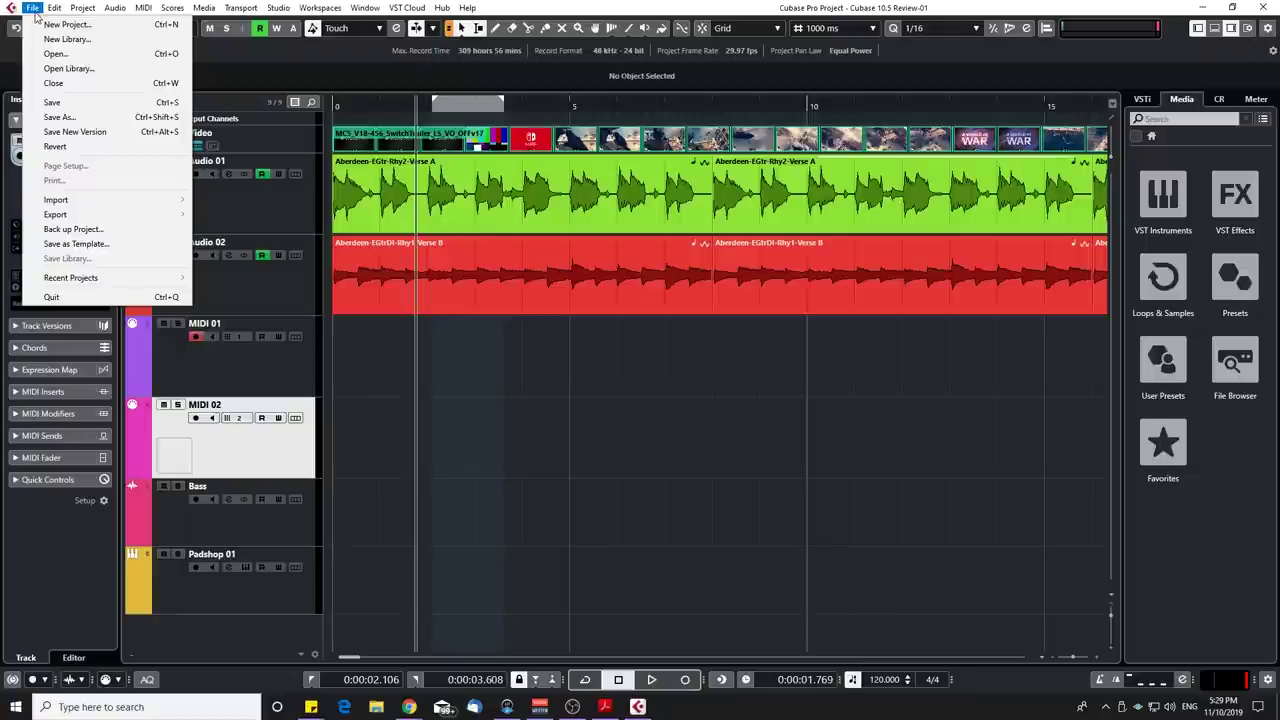
mouse_move(82, 204)
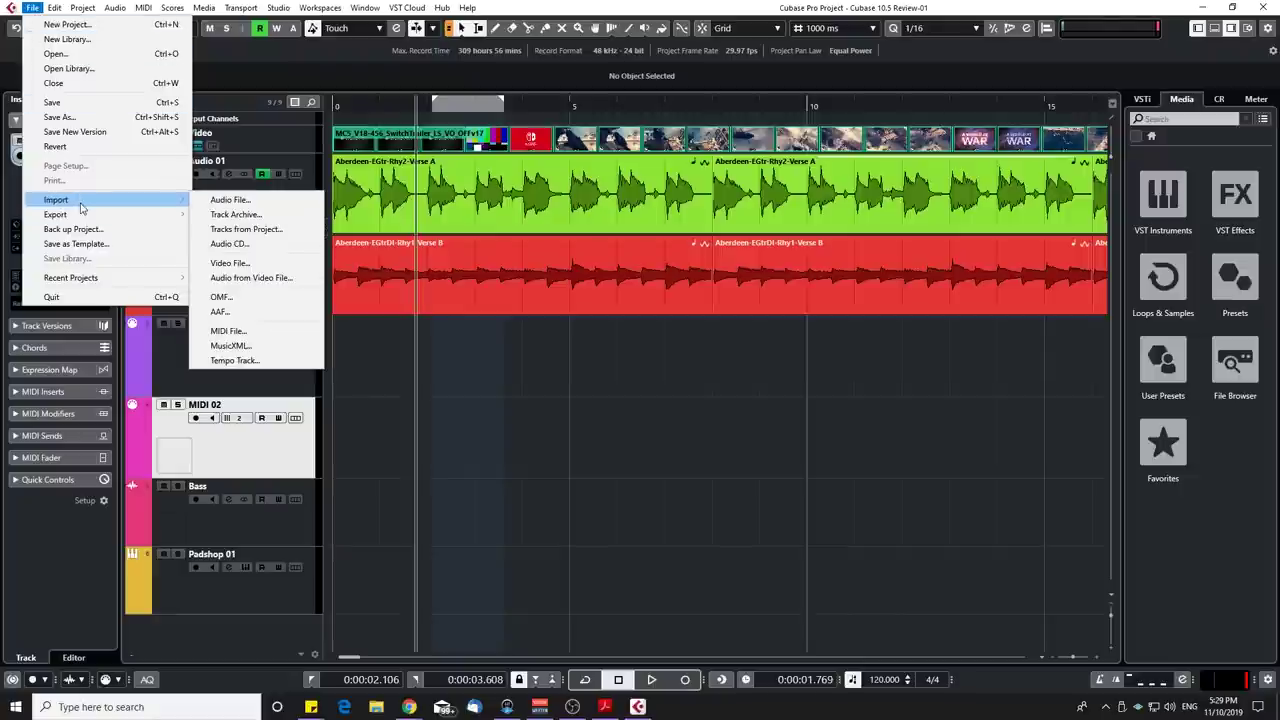
click(262, 230)
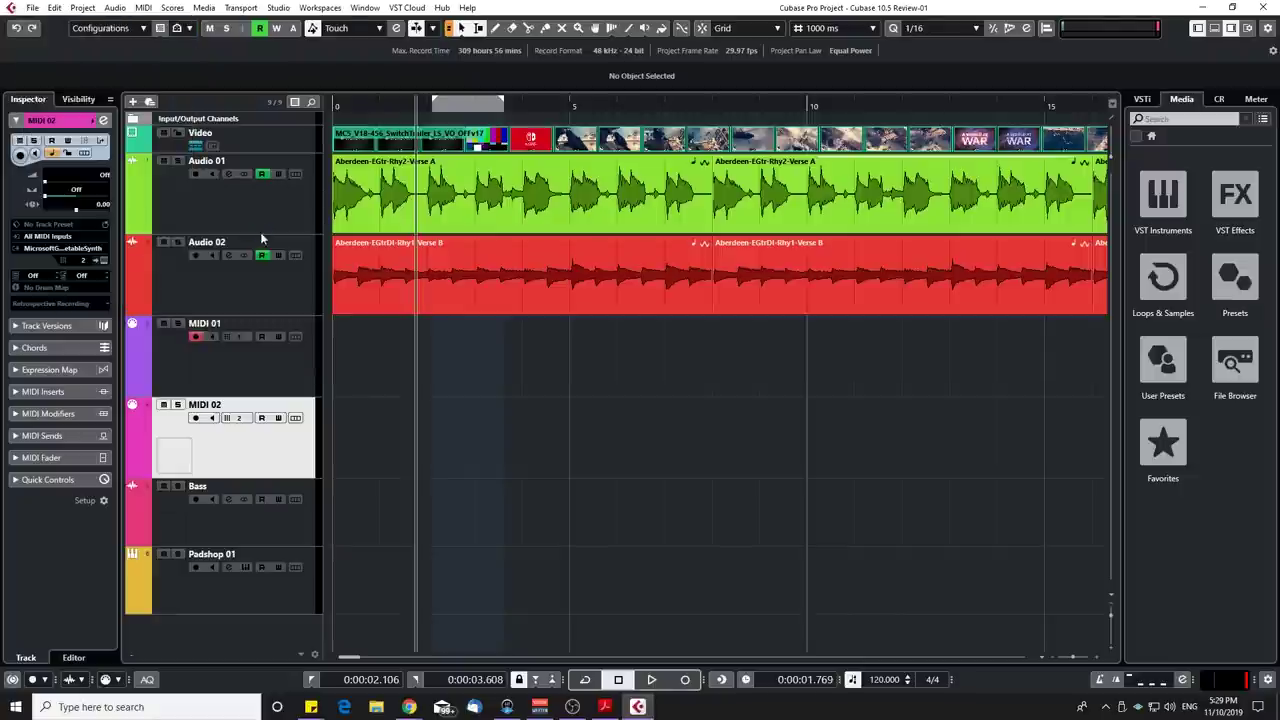
double_click(230, 134)
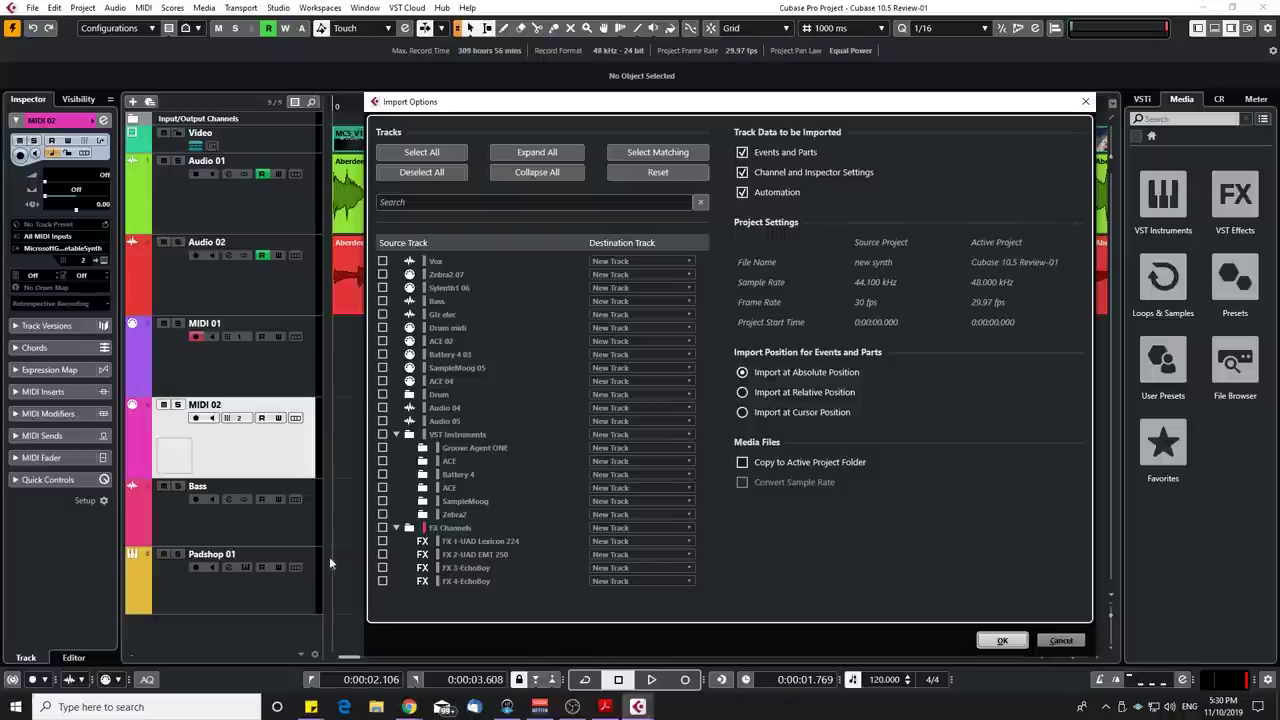
Check Zebra2 07's destination choices and toggle the events/parts and automation import options, leaving both on
click(688, 274)
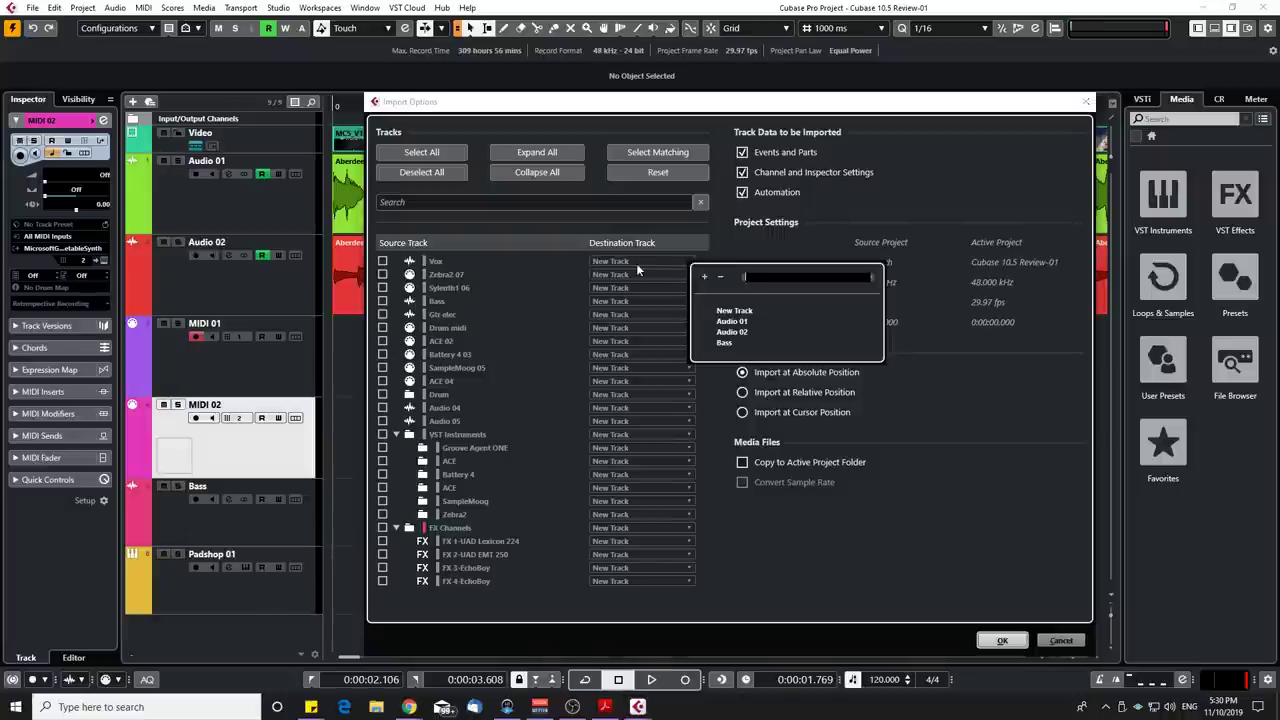
click(550, 328)
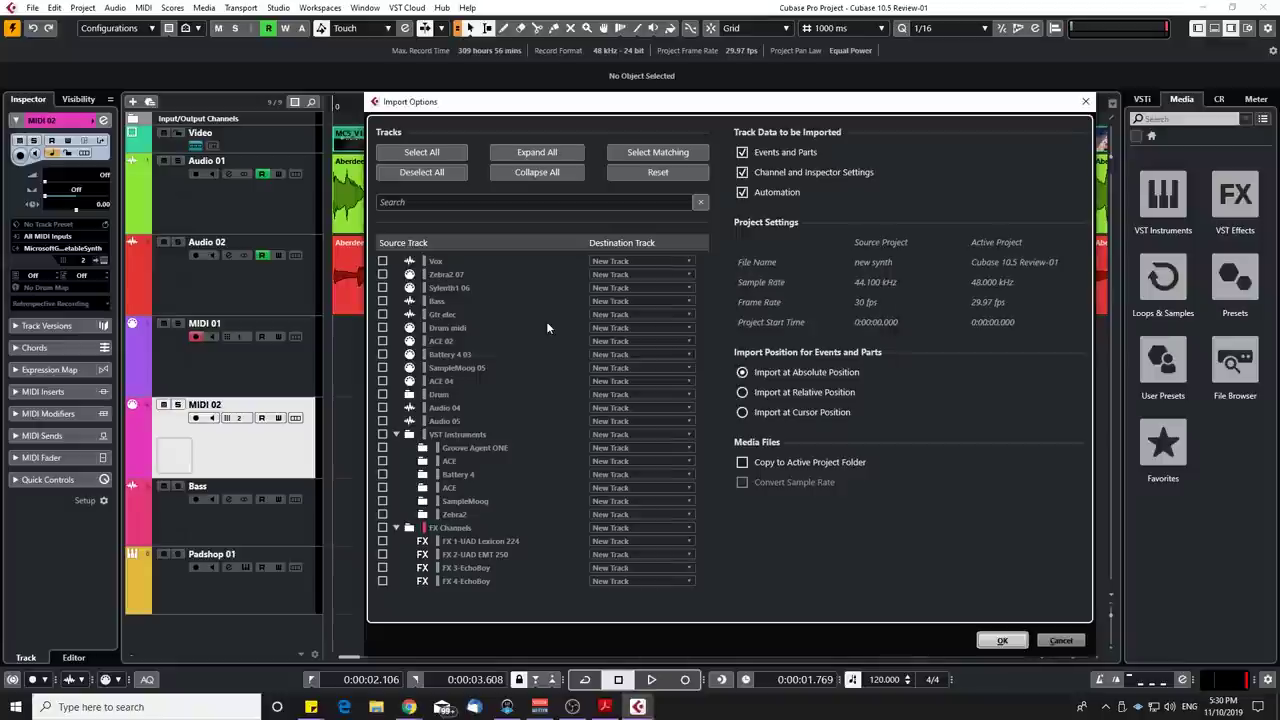
click(742, 154)
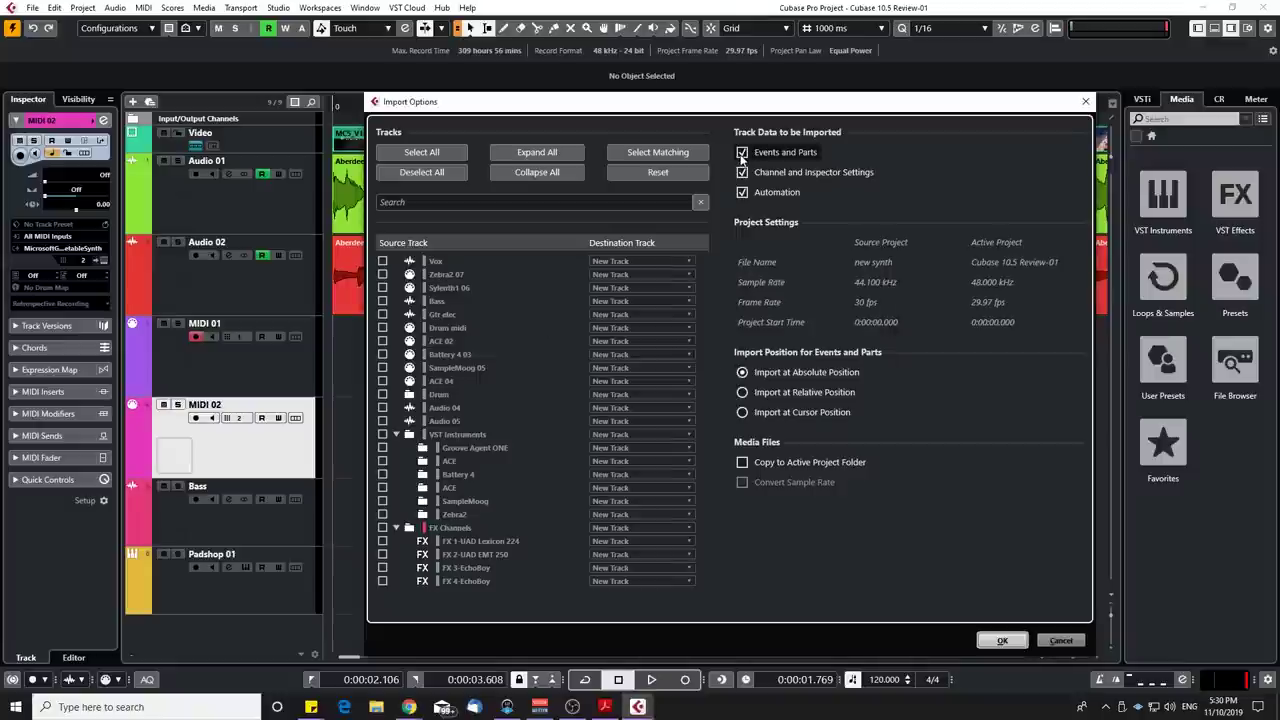
click(742, 155)
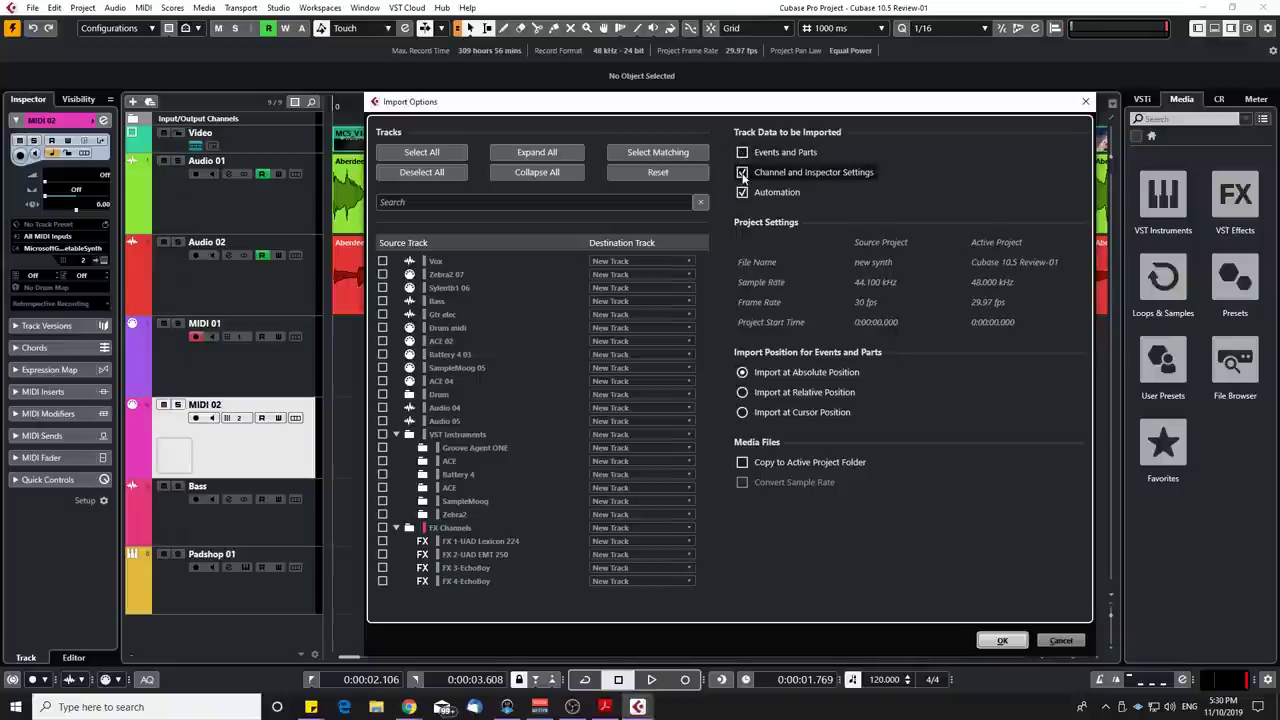
click(743, 177)
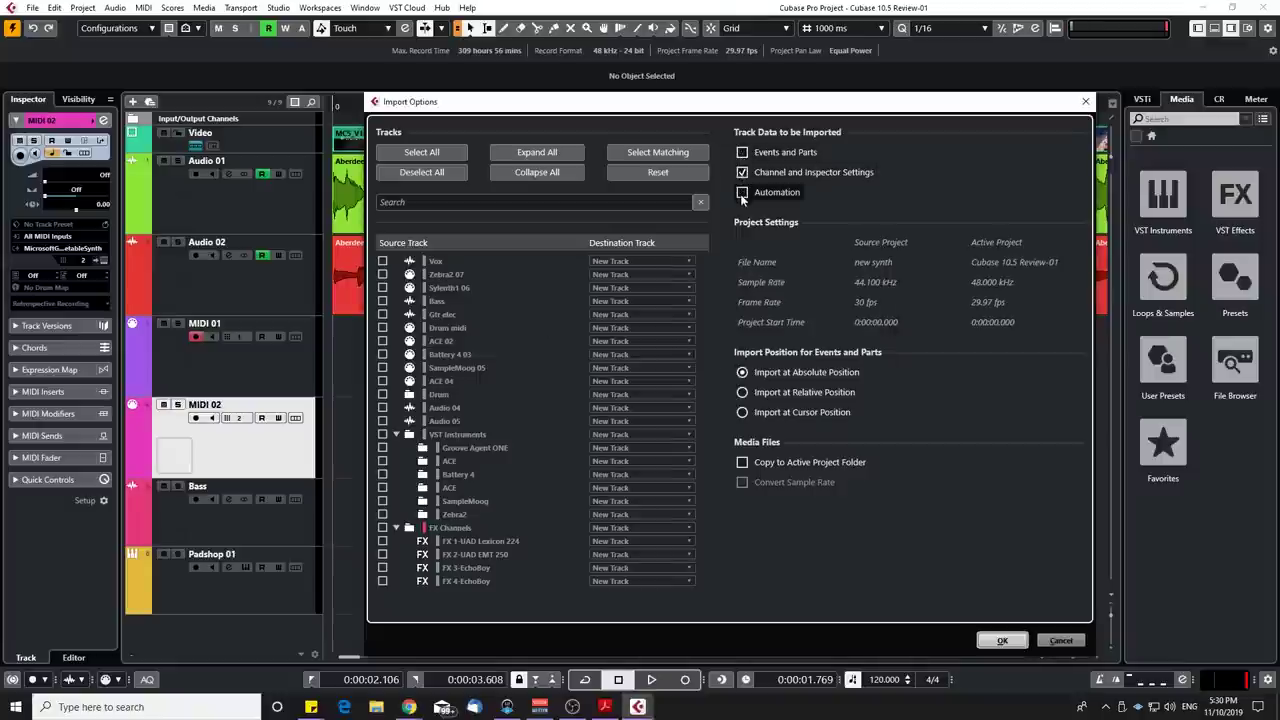
click(742, 178)
click(742, 152)
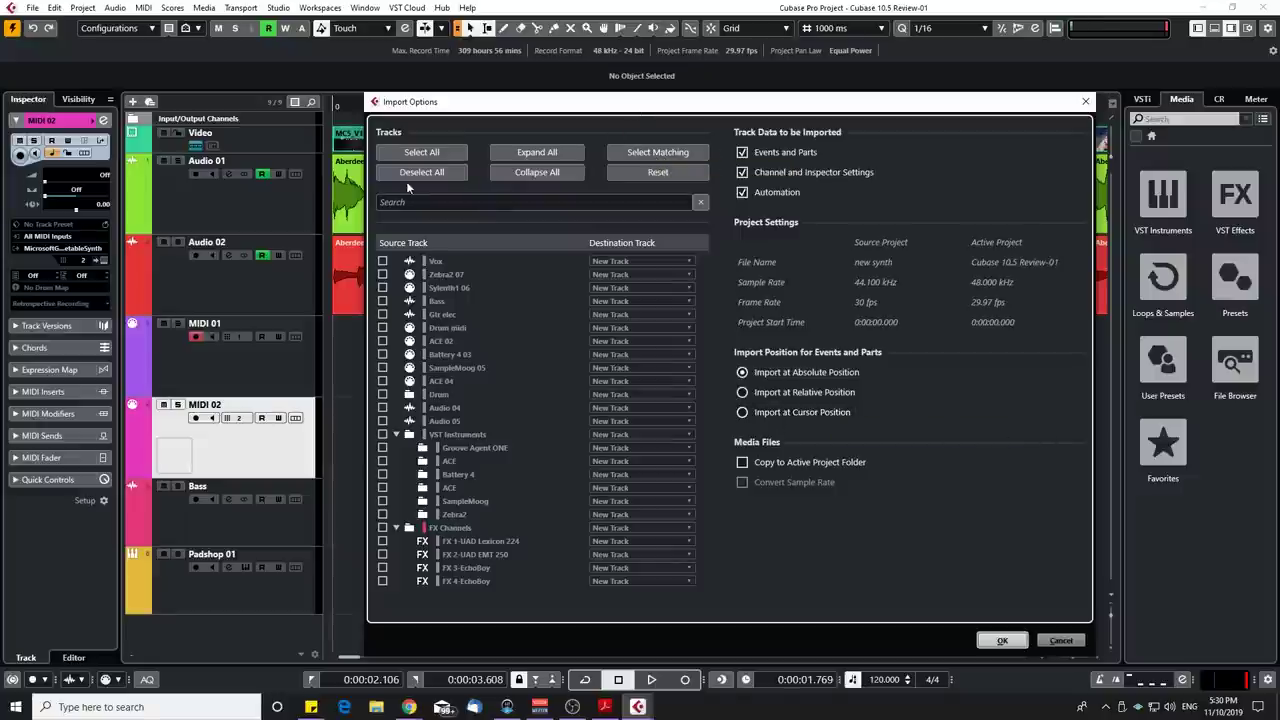
Select all source tracks, map Bass to the existing Bass track, then cancel the import
click(412, 152)
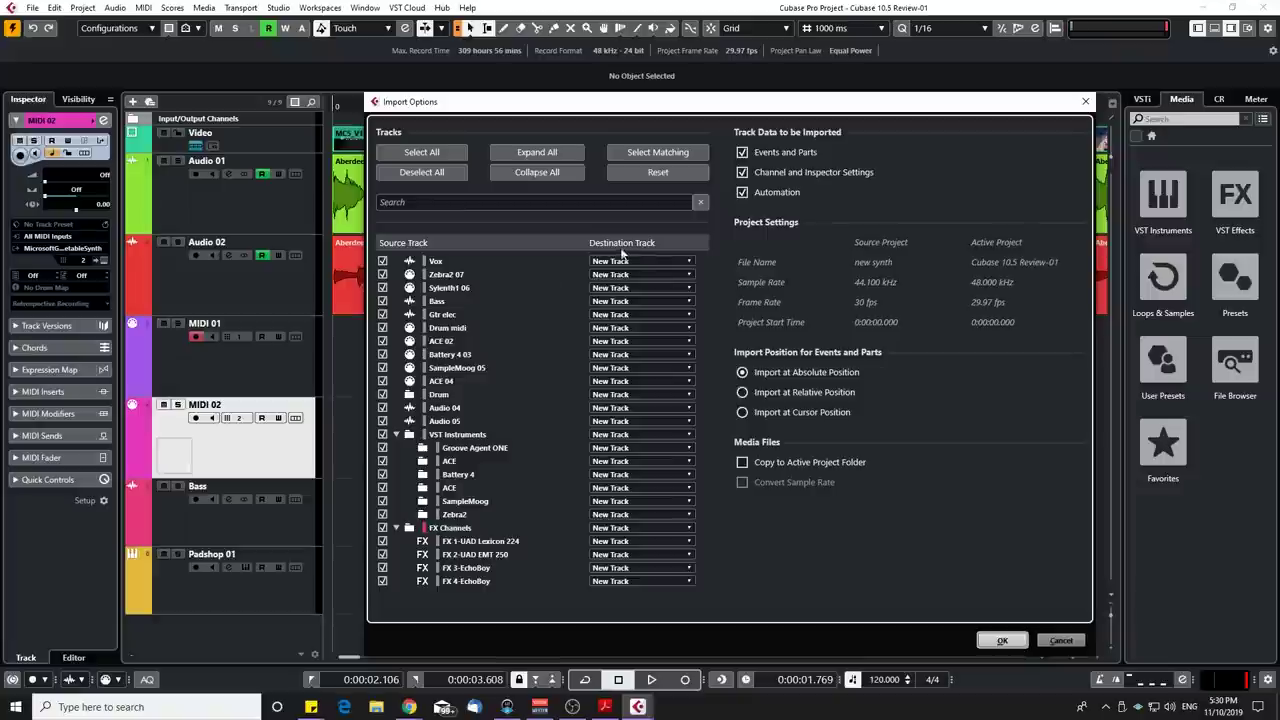
click(652, 152)
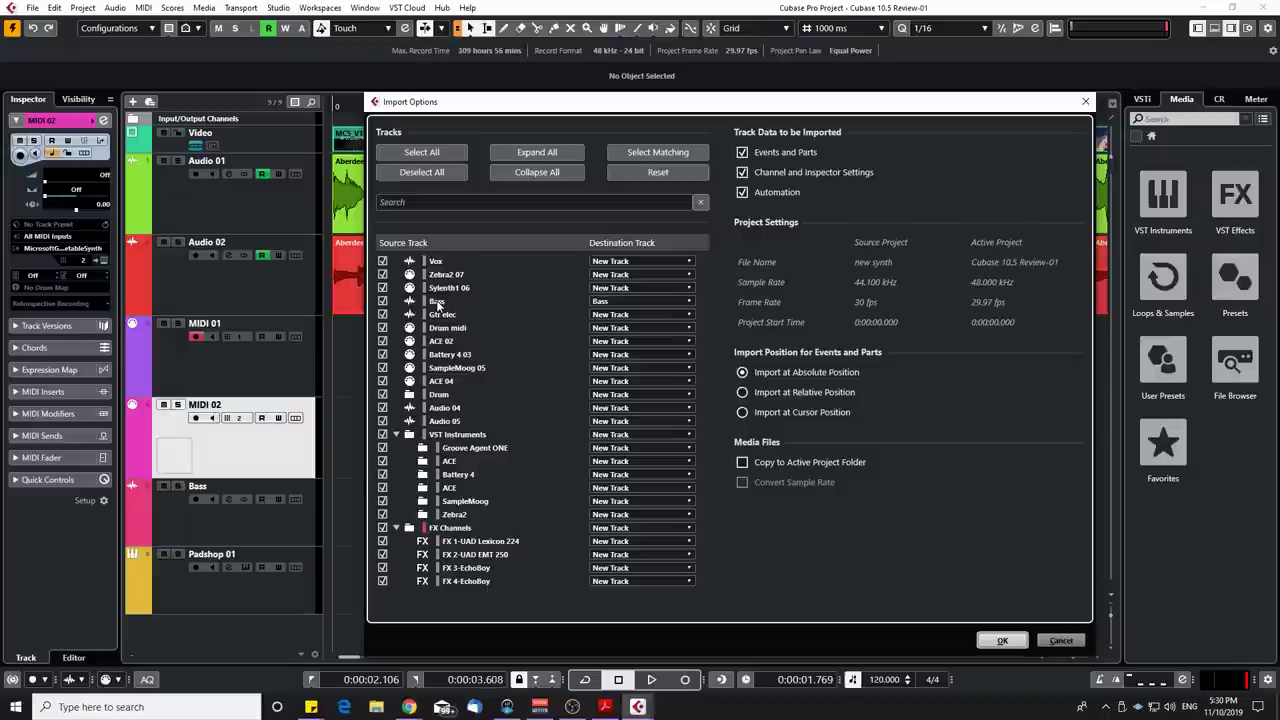
click(1070, 642)
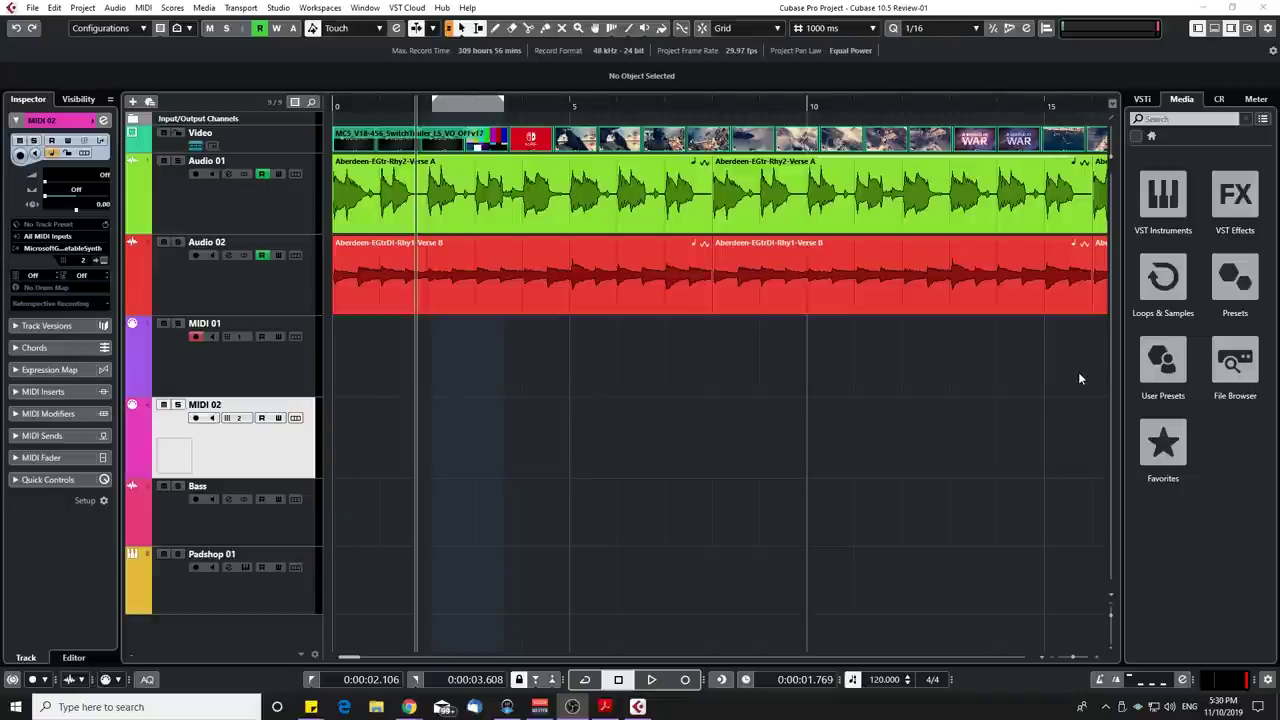
Select the video event and set the locators to its full length with P
click(577, 352)
click(618, 330)
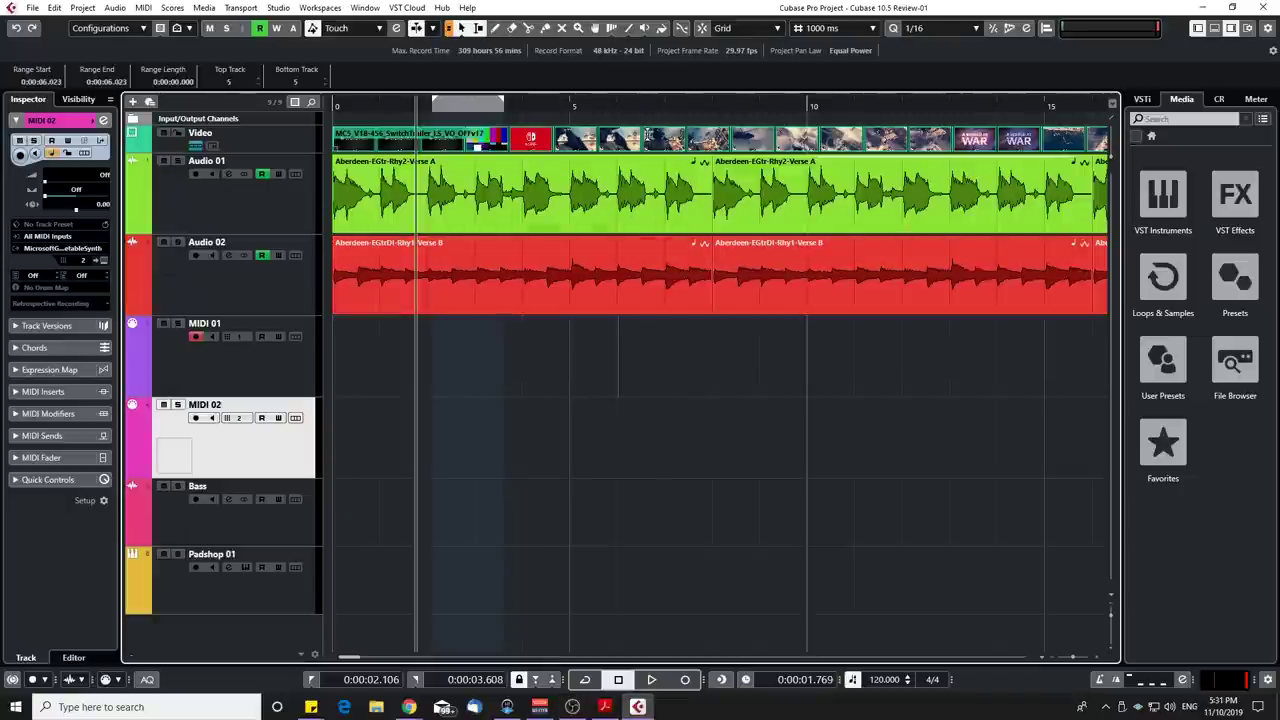
click(638, 147)
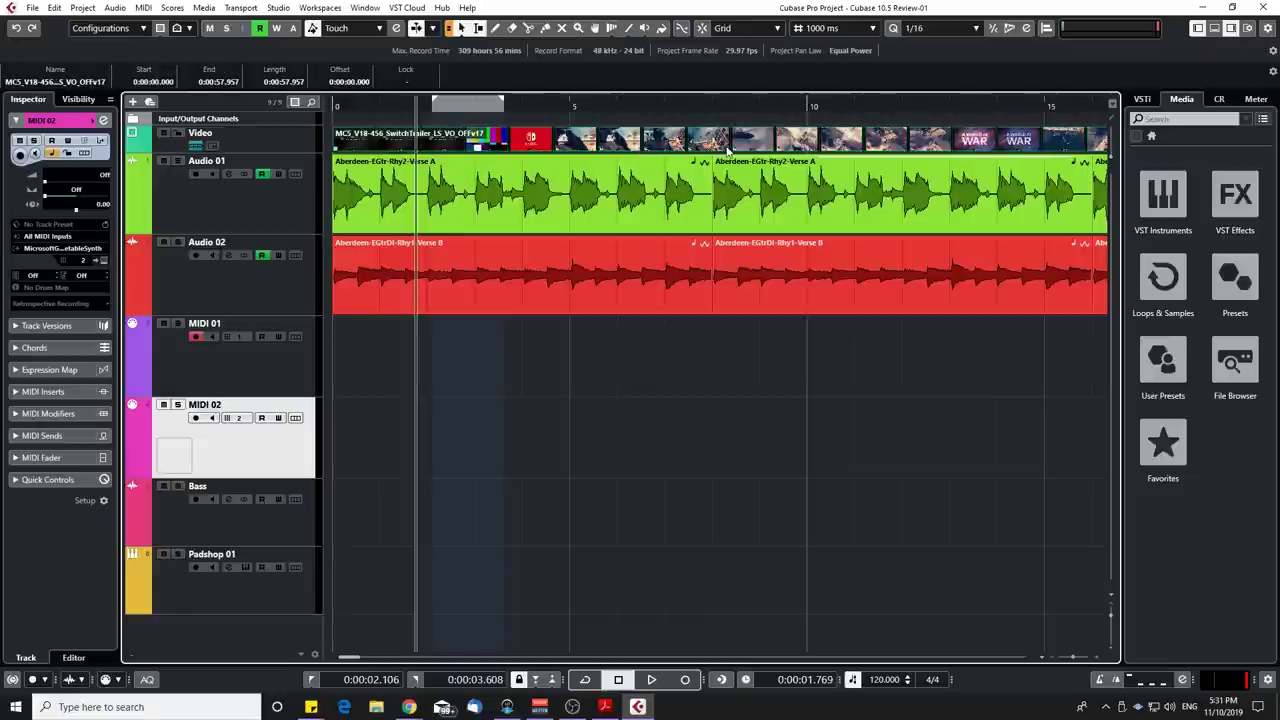
key(p)
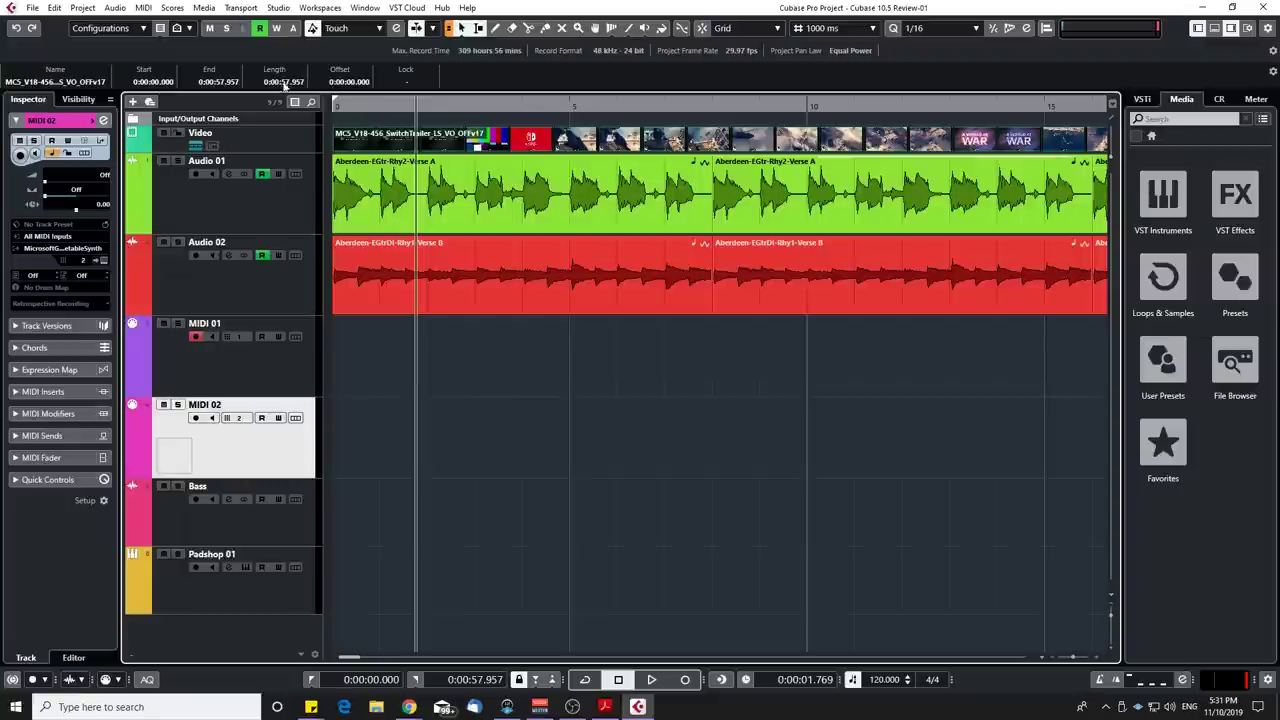
Open the Export Video dialog from the File > Export menu
click(33, 7)
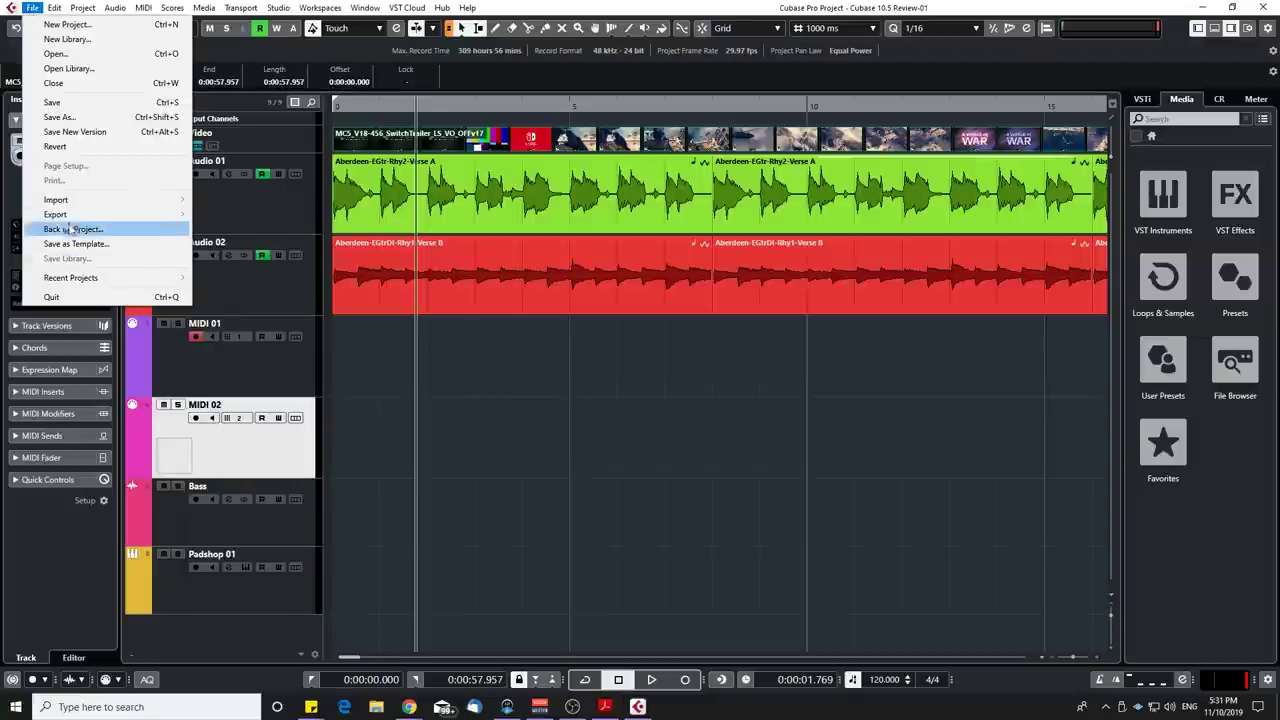
mouse_move(72, 214)
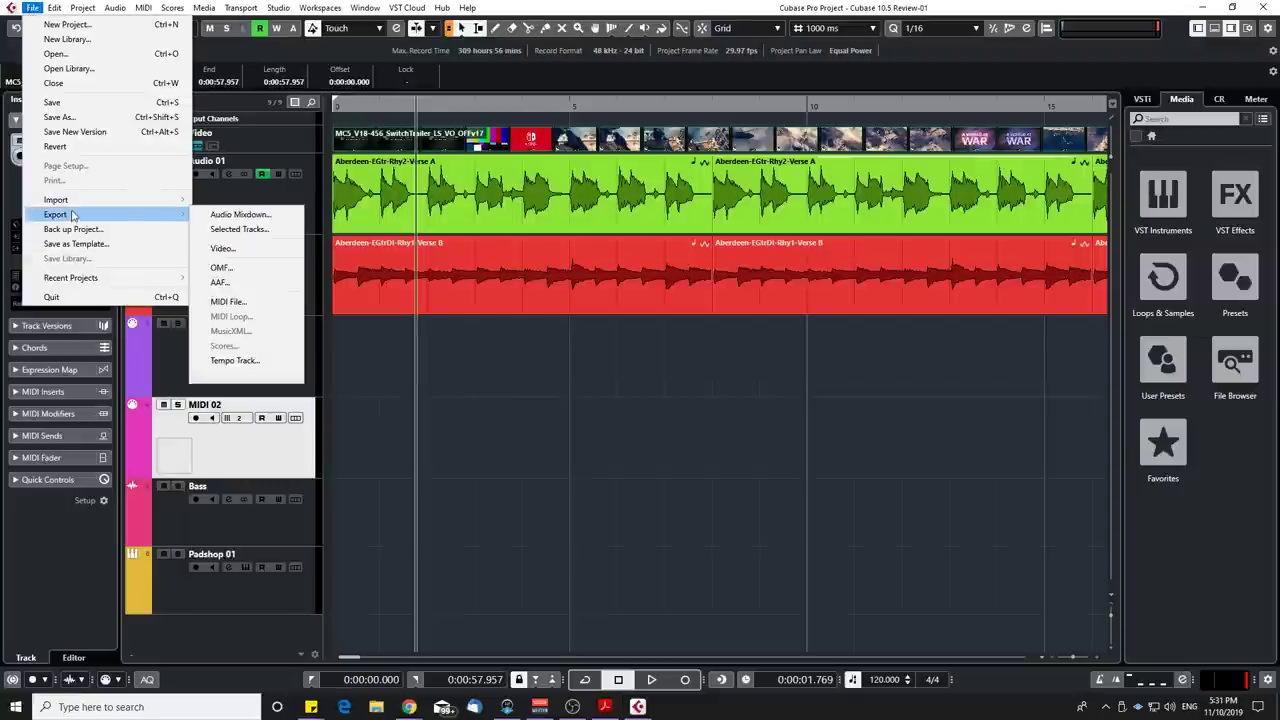
click(222, 249)
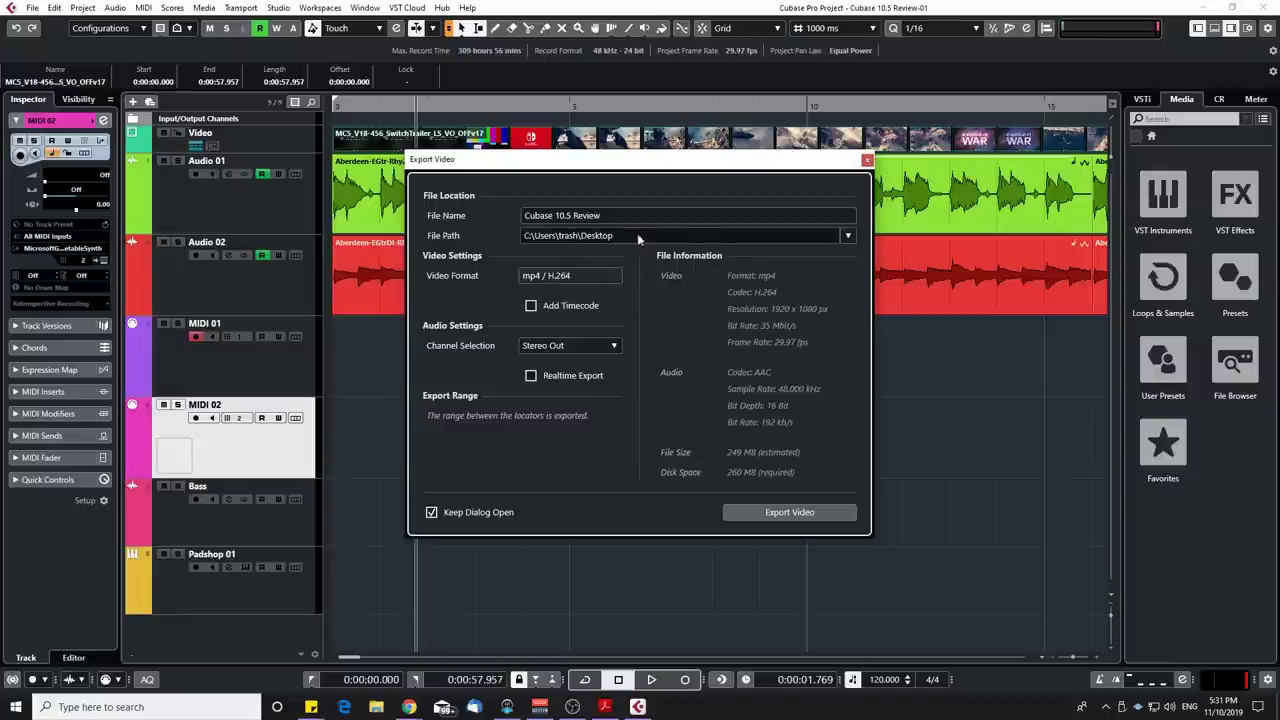
Review the export file name and keep Stereo Out as the exported output channel
click(605, 216)
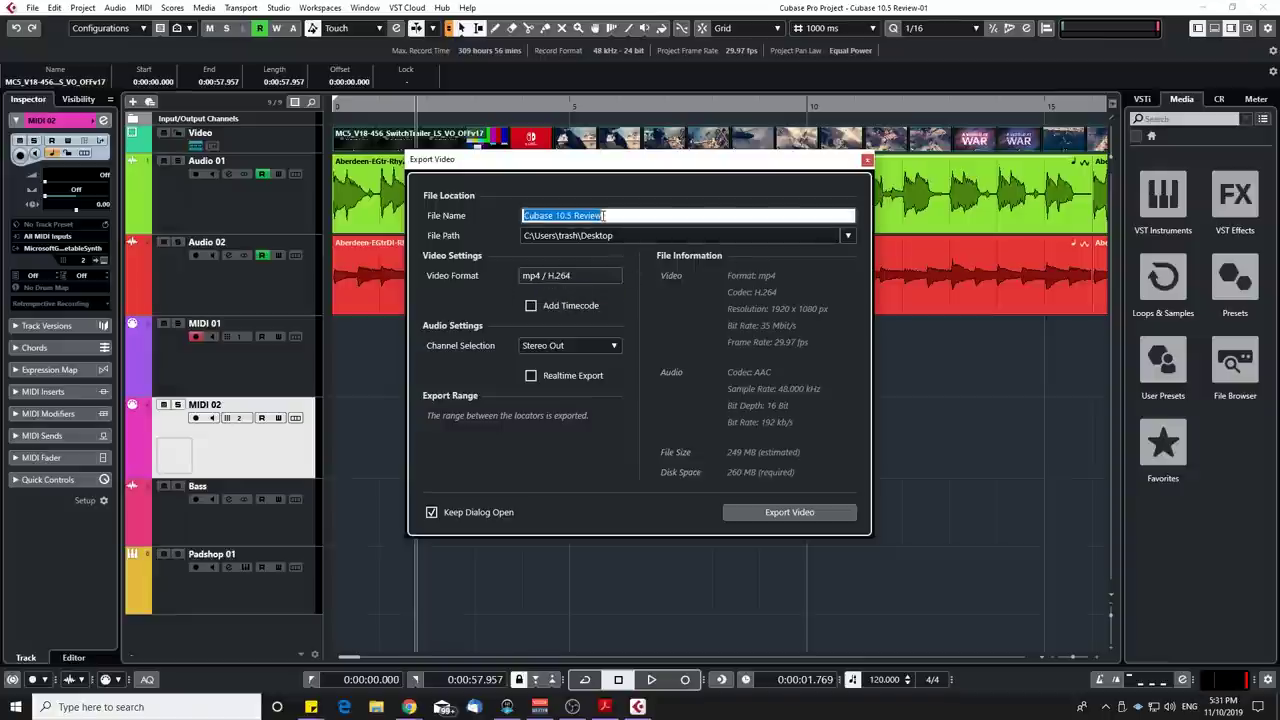
click(493, 316)
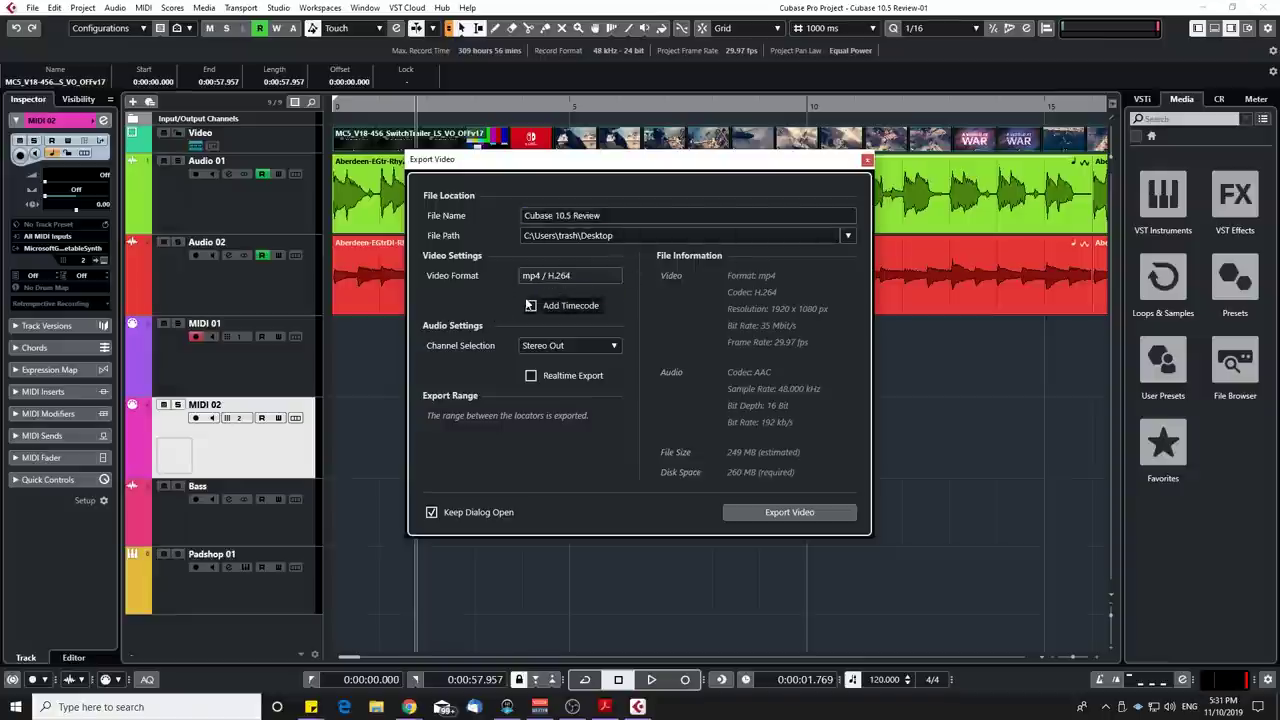
click(613, 346)
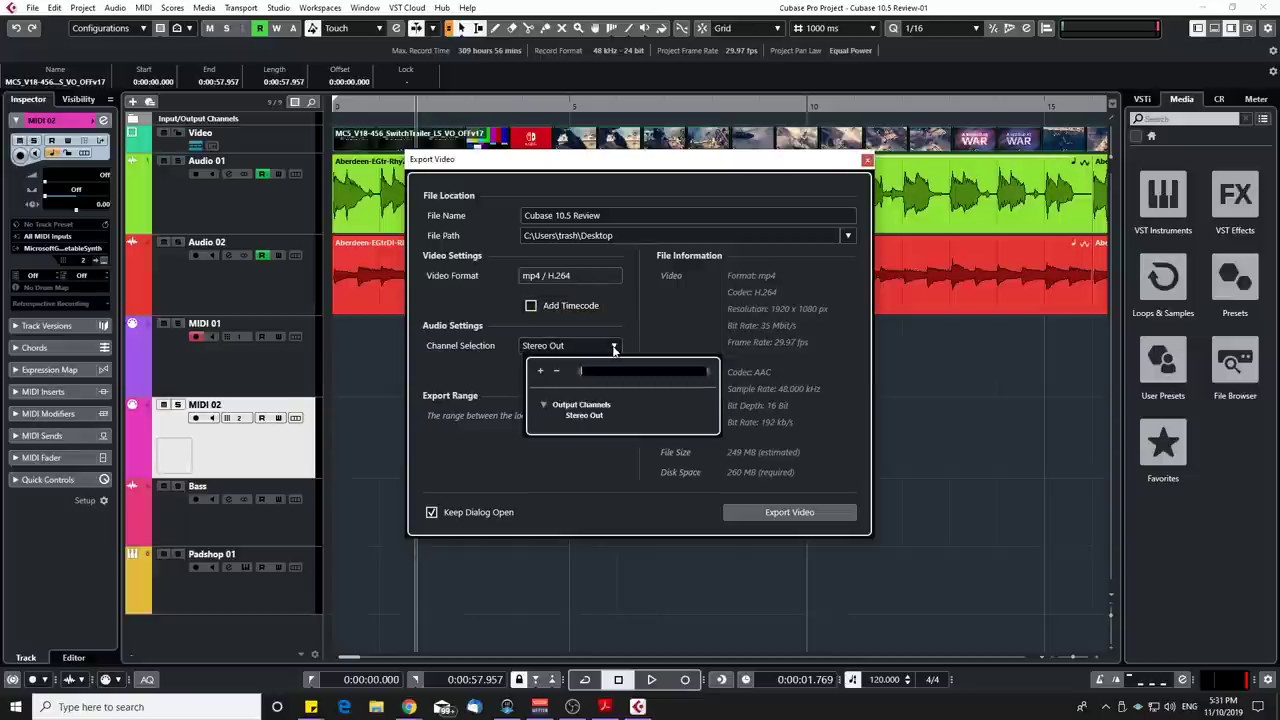
click(647, 347)
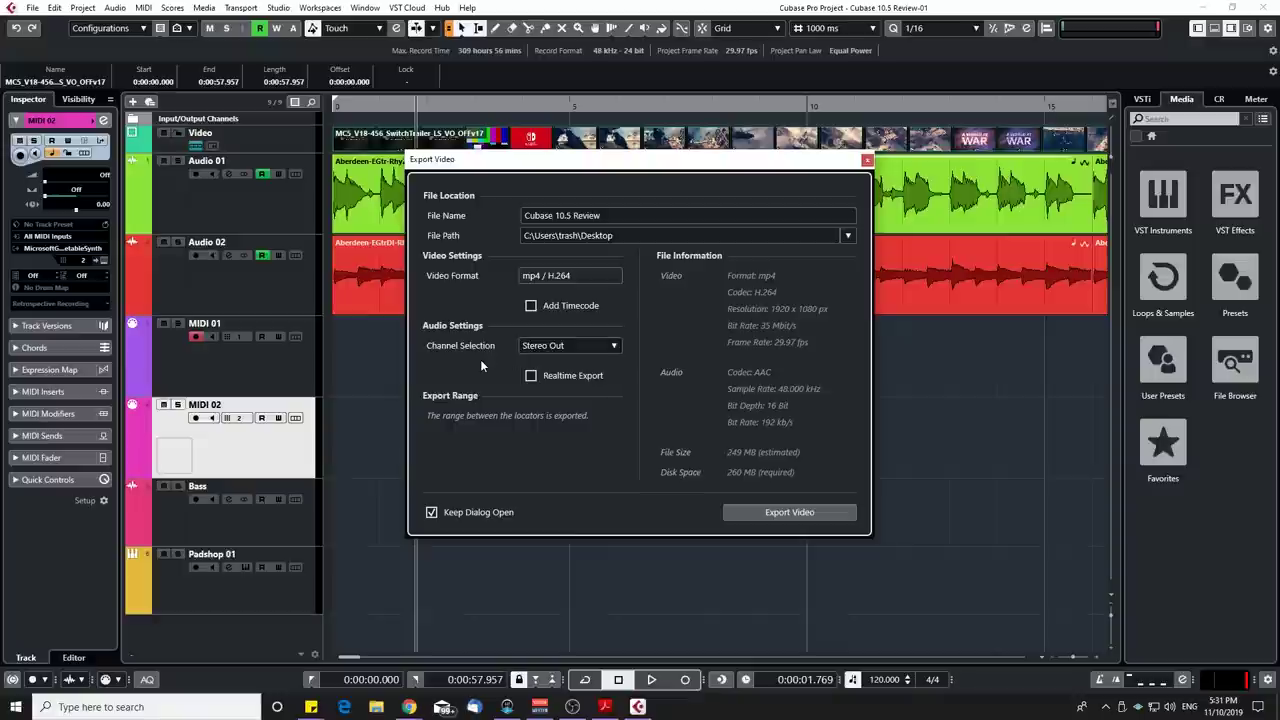
Toggle Realtime Export on and back off, then close the Export Video dialog
click(531, 376)
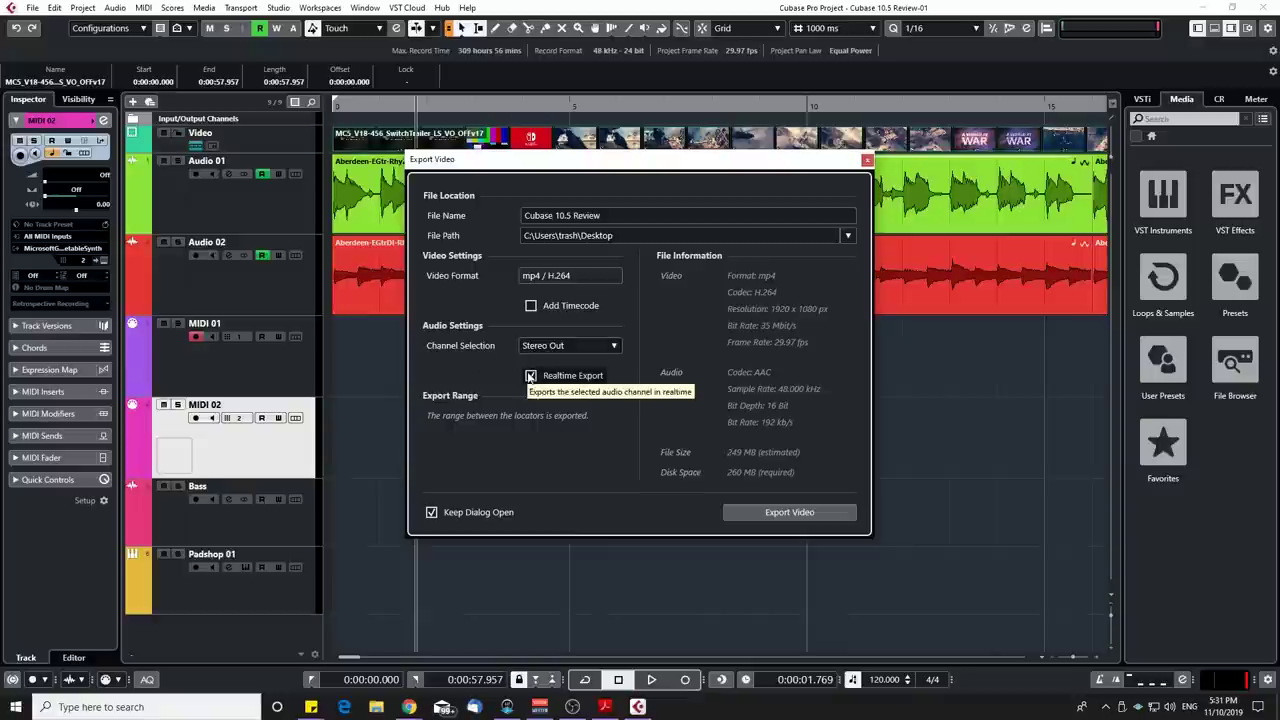
click(531, 376)
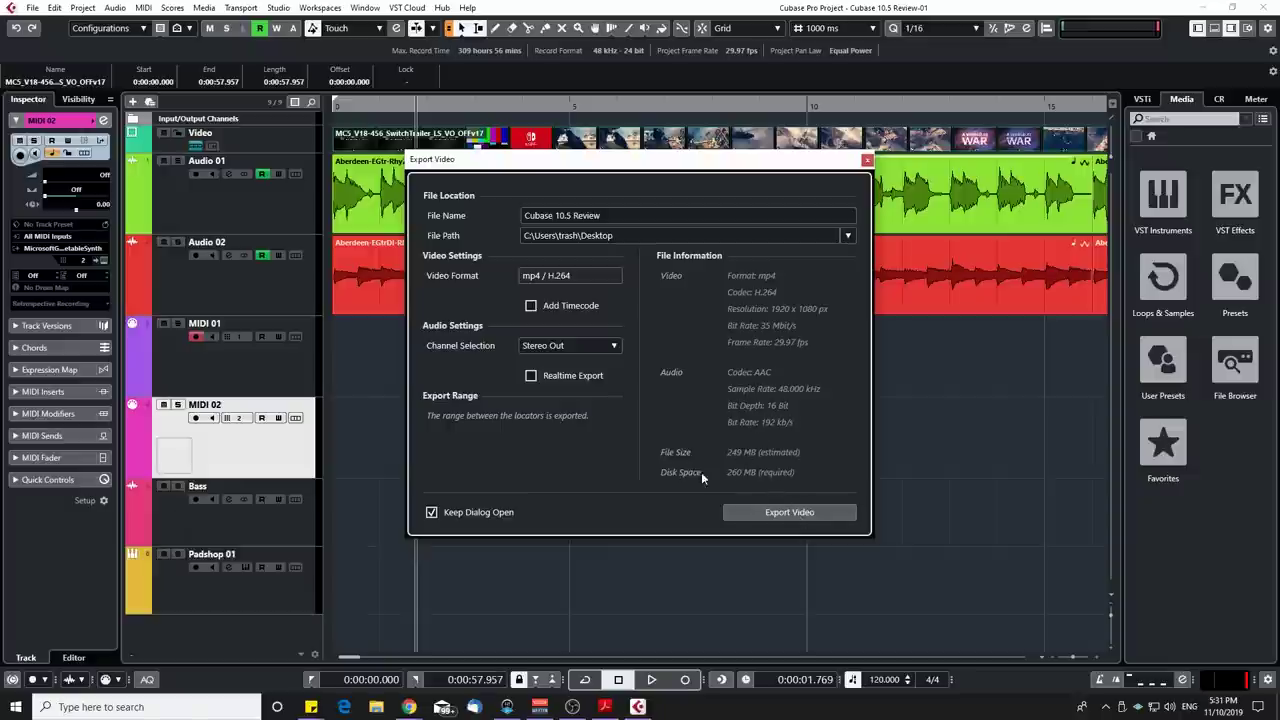
click(867, 160)
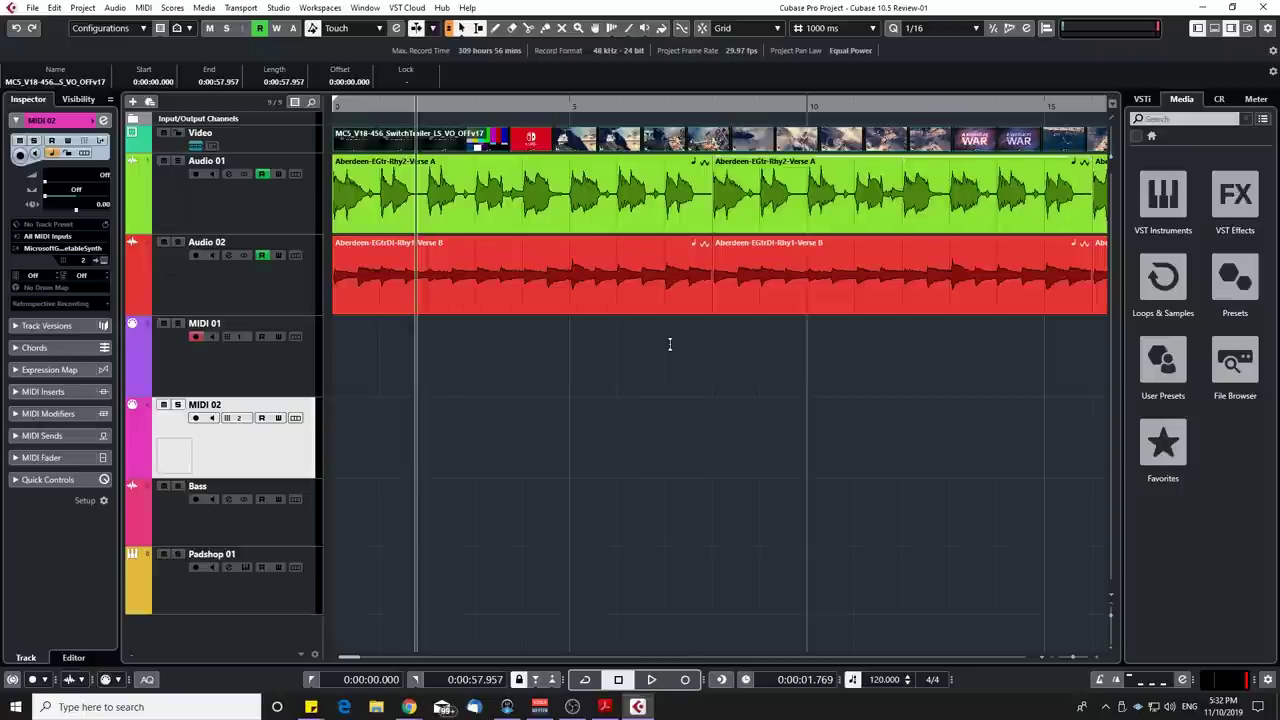
Normalize the first Verse B event on Audio 02 to -23.0 LUFS with Direct Offline Processing
click(669, 283)
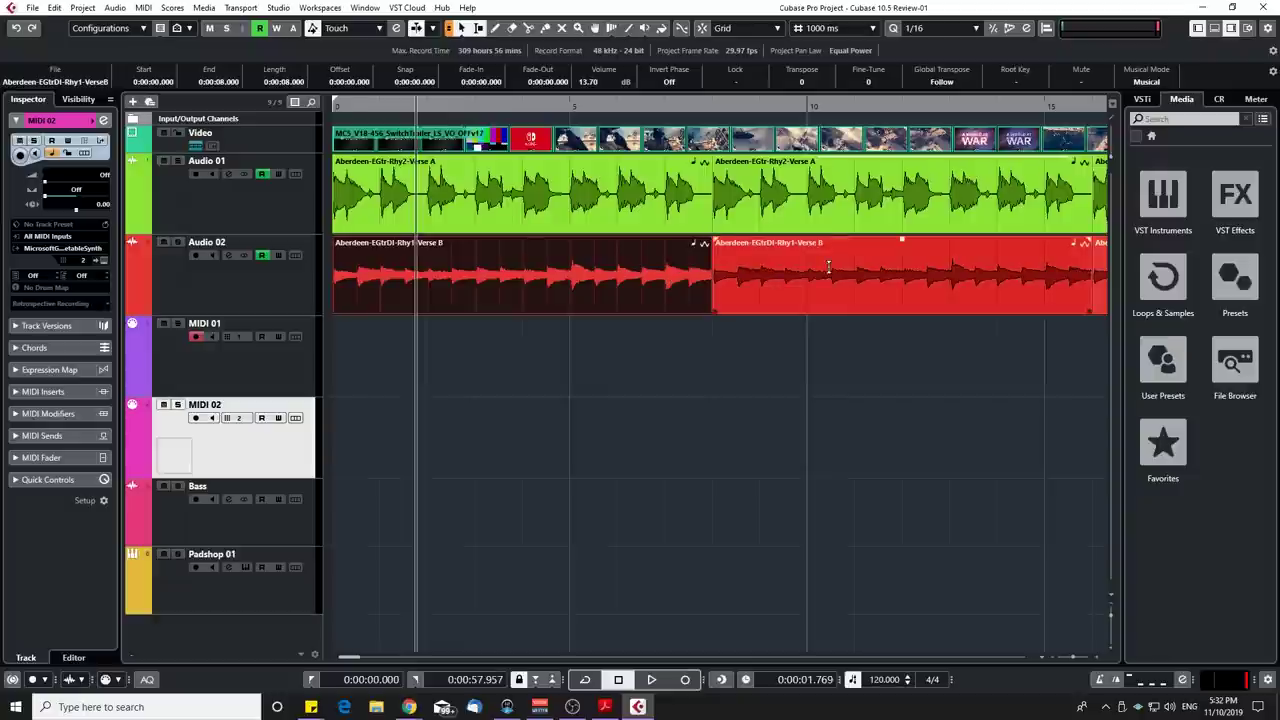
key(F7)
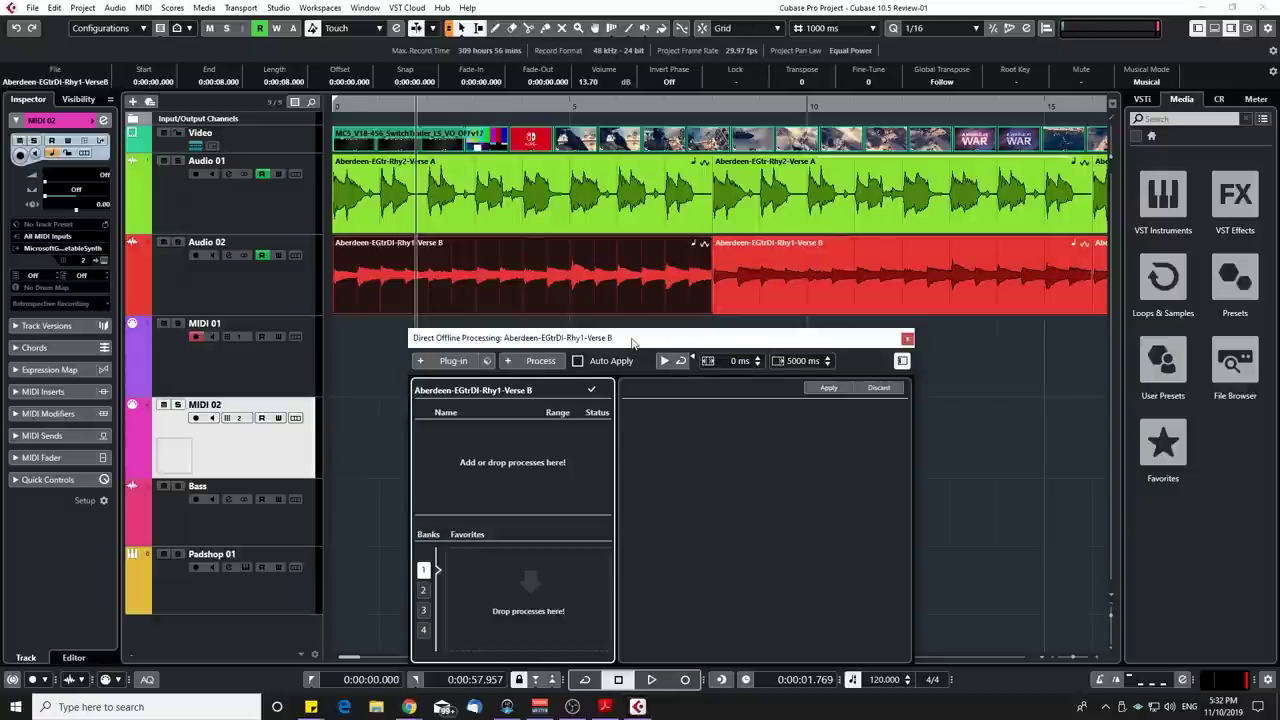
mouse_move(635, 338)
mouse_down()
mouse_move(706, 255)
mouse_move(729, 301)
mouse_move(639, 348)
mouse_up()
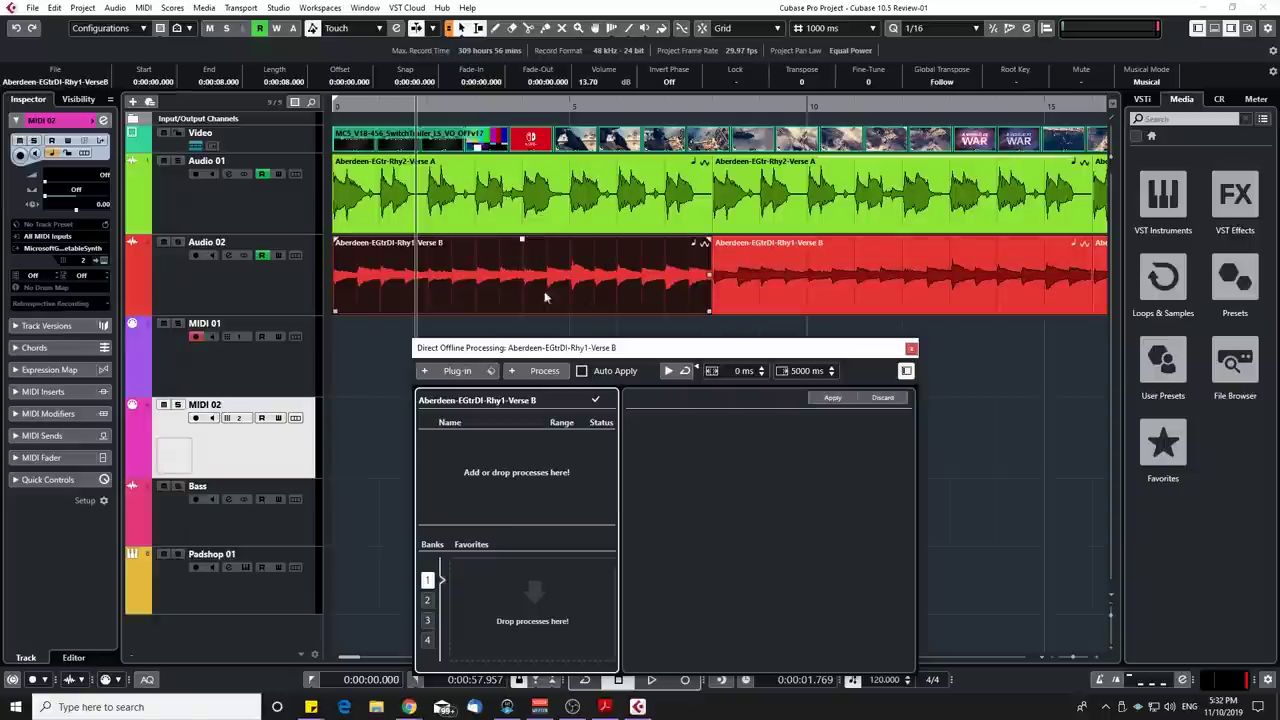
click(546, 376)
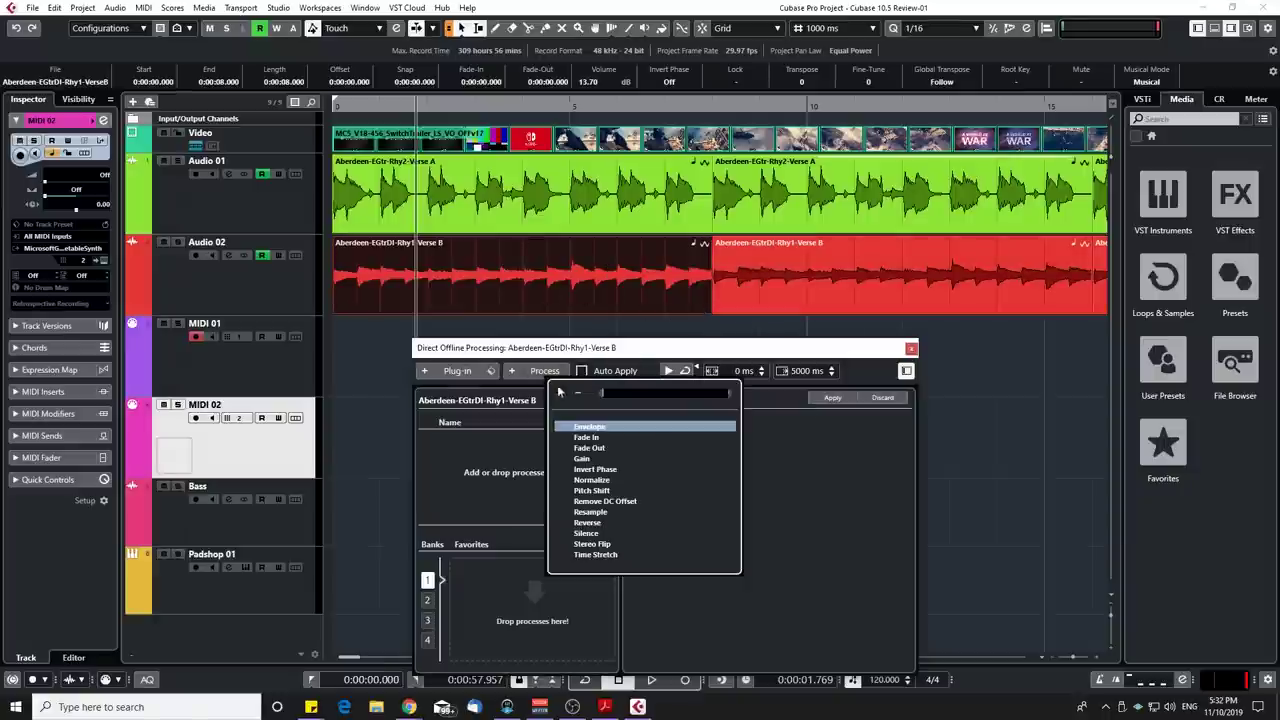
click(597, 480)
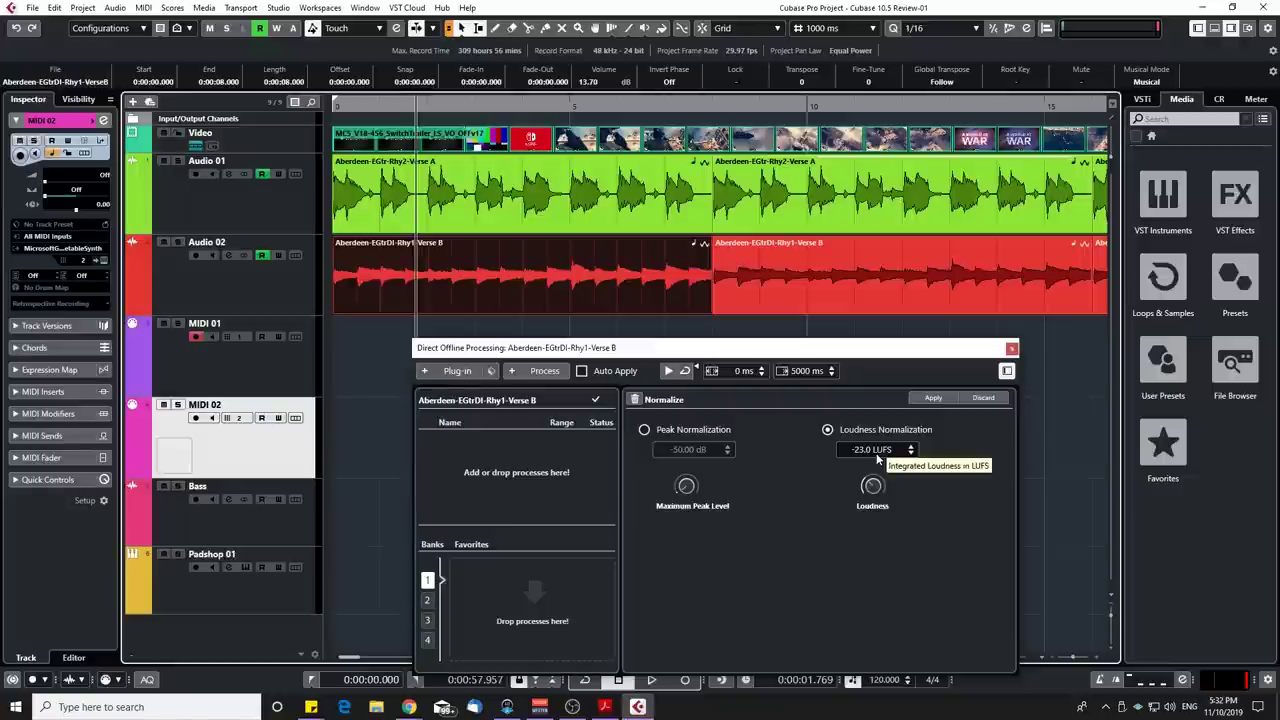
click(933, 398)
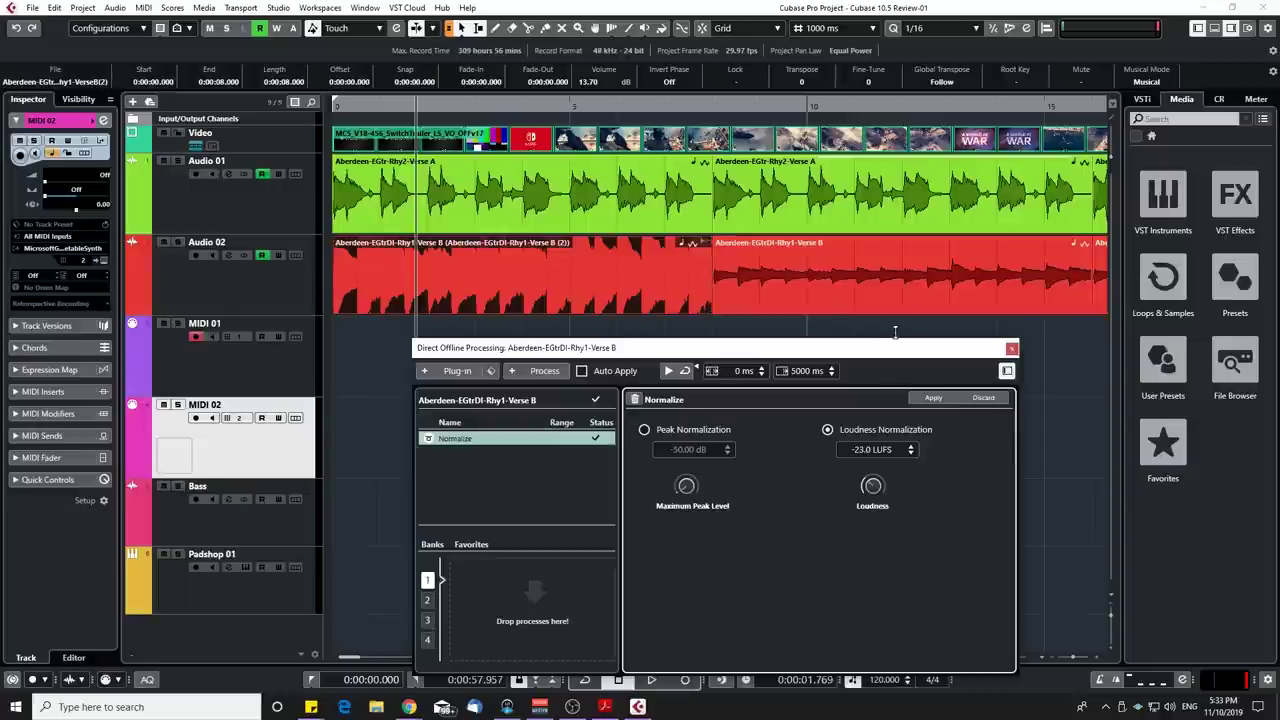
click(1012, 348)
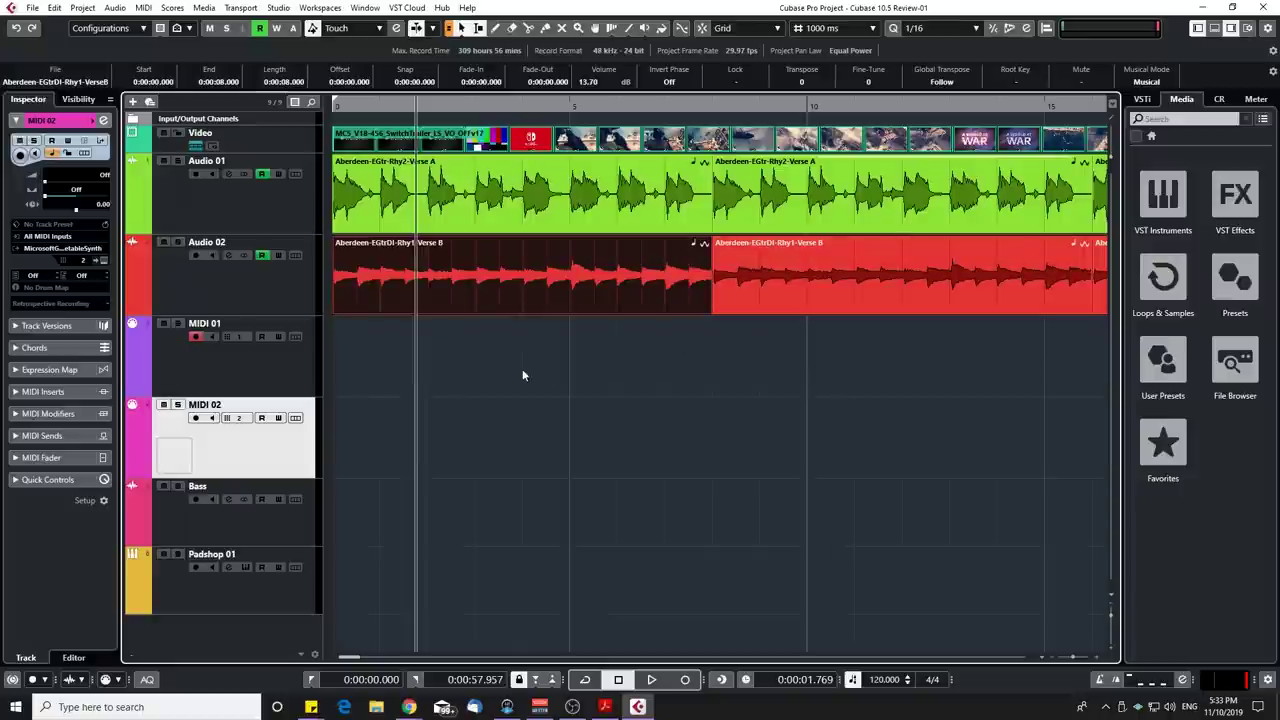
Load MultiTap Delay into an insert slot on Audio 02 and browse its effect sections
click(285, 296)
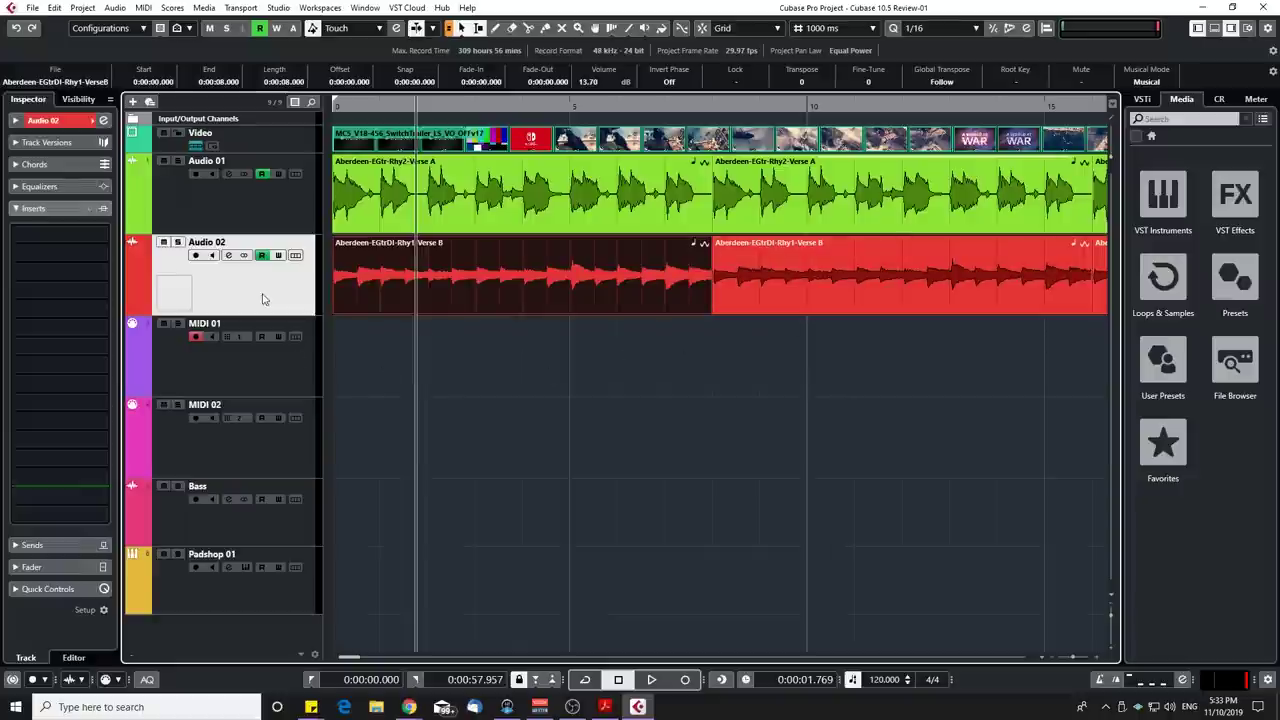
click(102, 236)
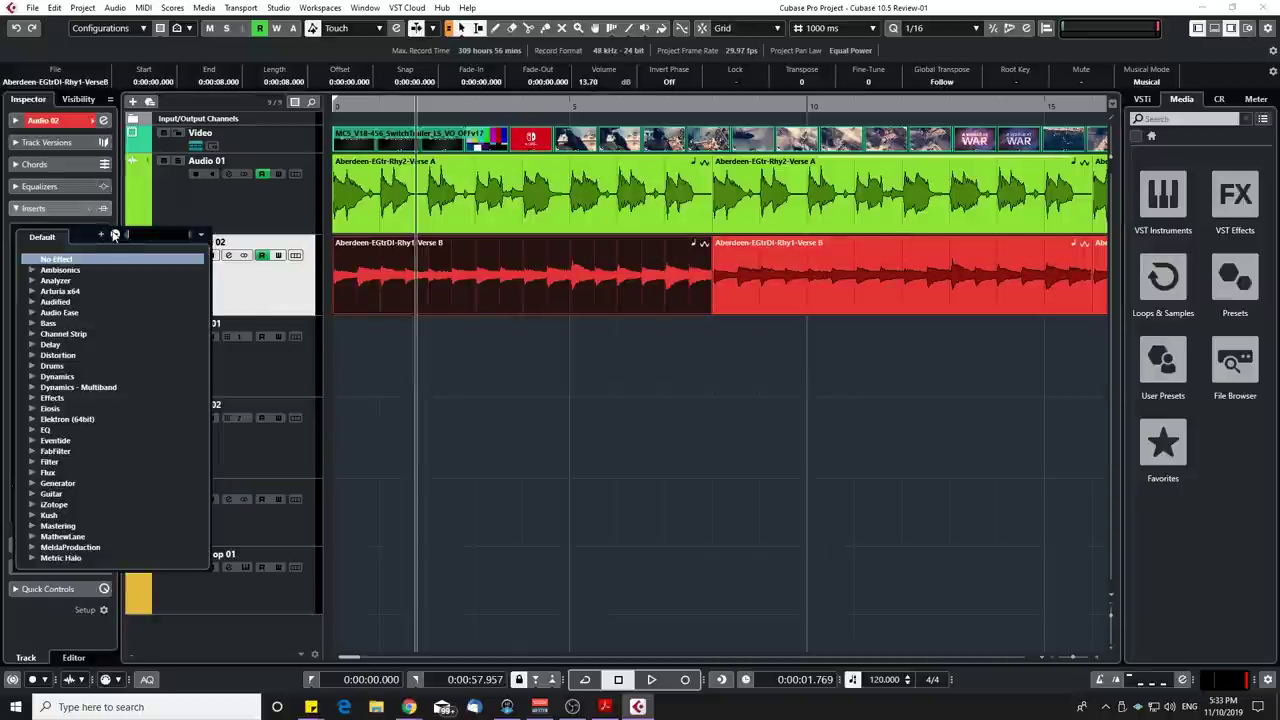
click(115, 235)
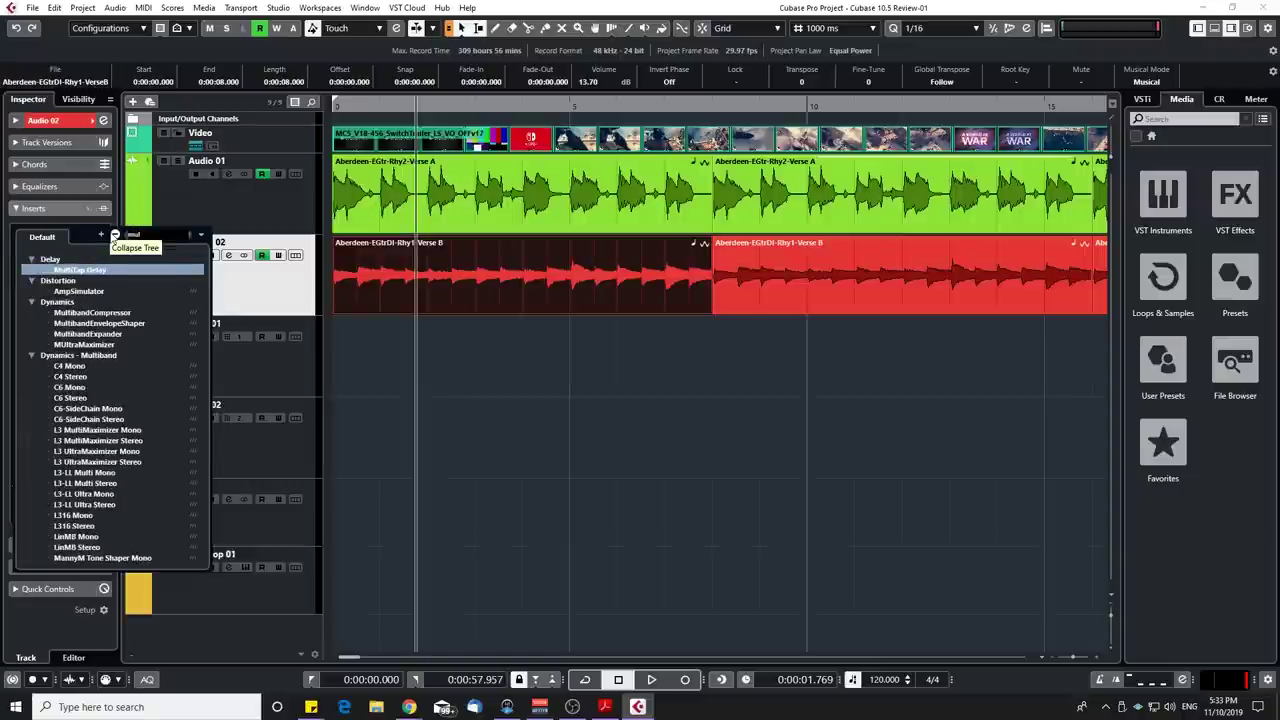
click(80, 270)
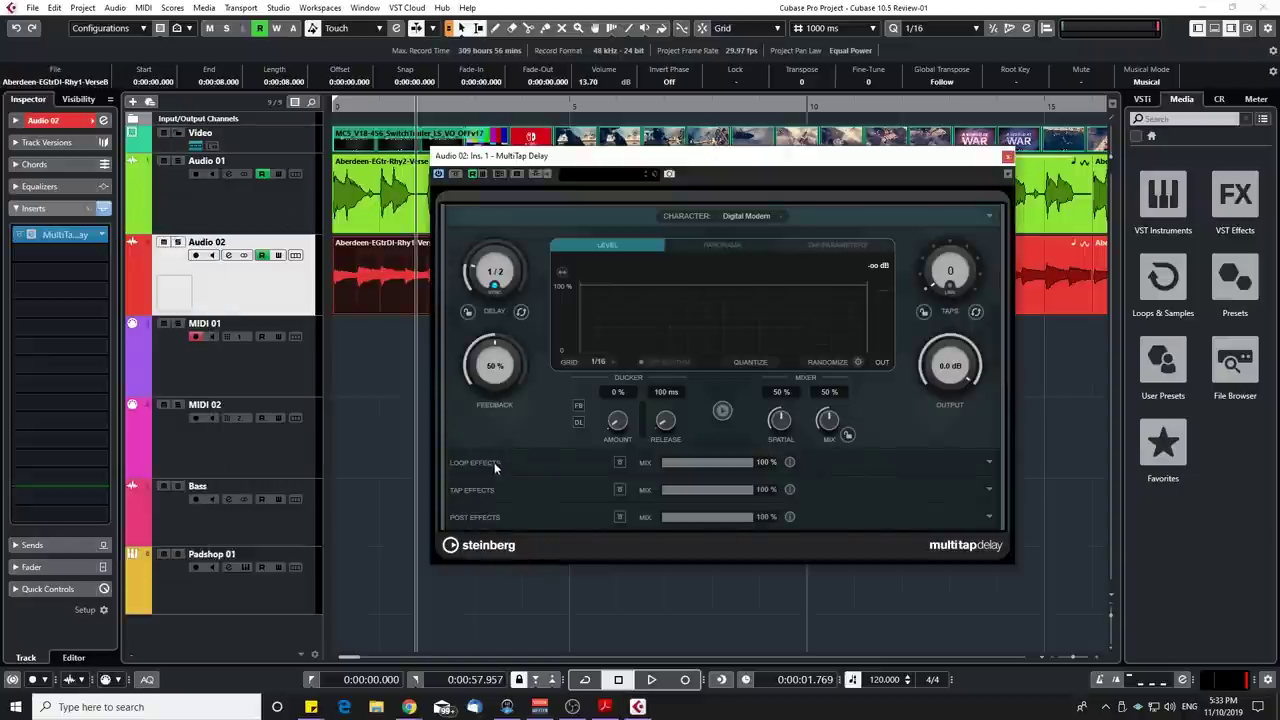
click(463, 463)
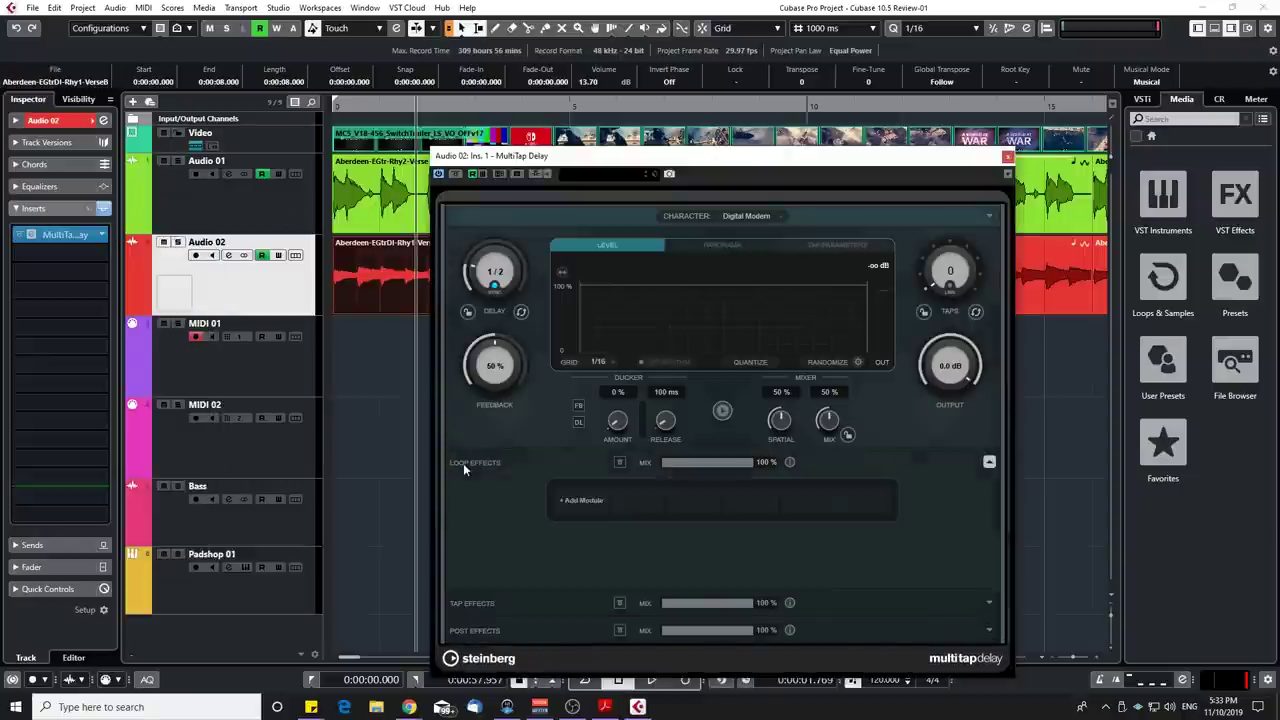
click(471, 610)
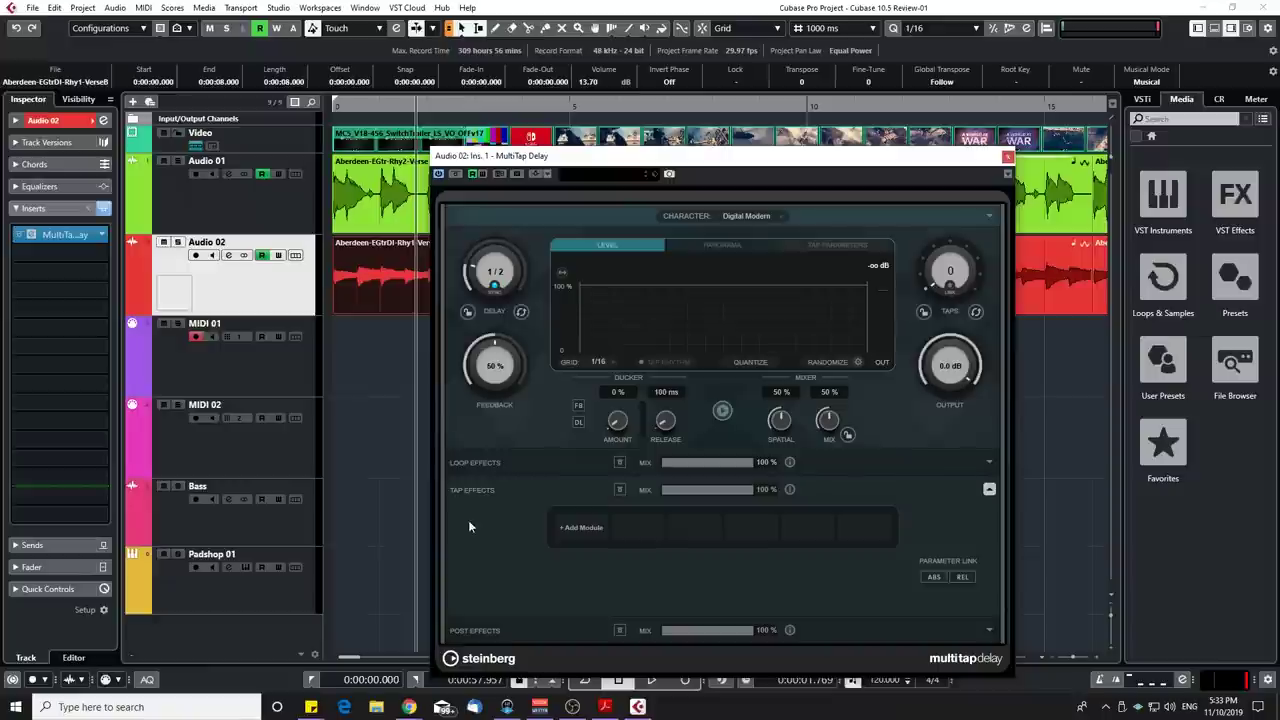
click(470, 493)
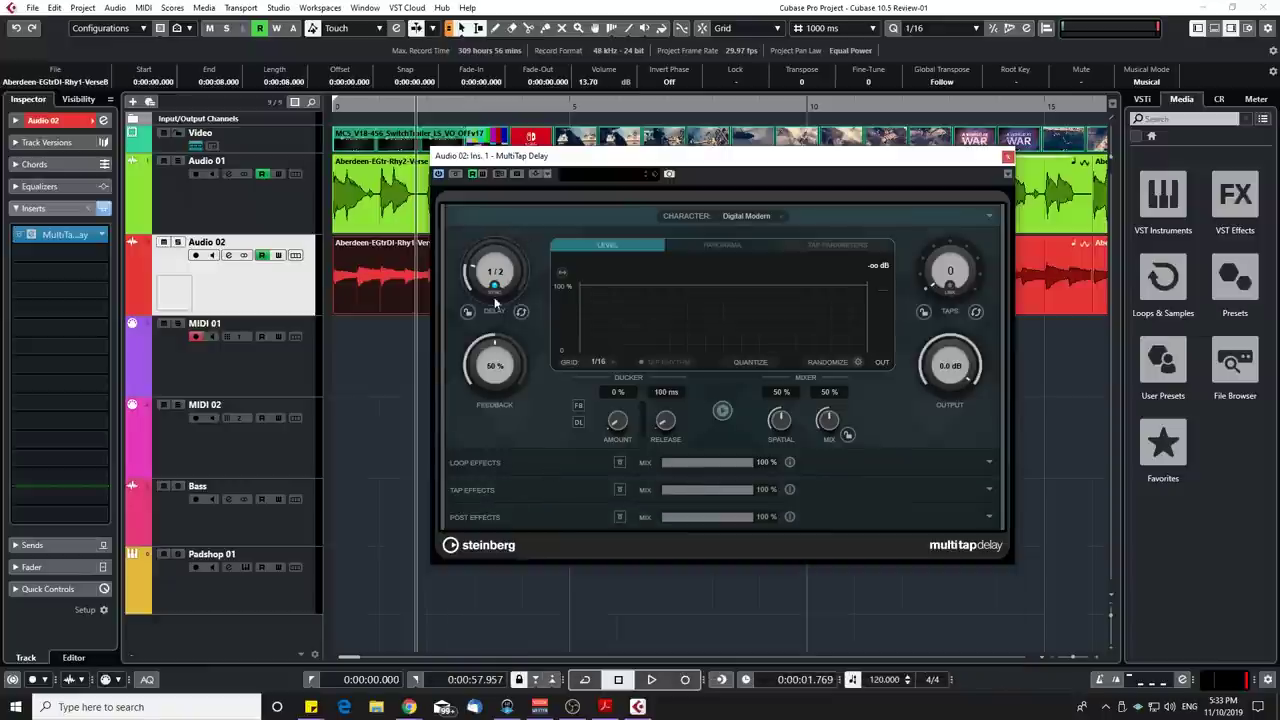
Add two delay taps, move the second one later, and pan them to opposite sides
click(703, 247)
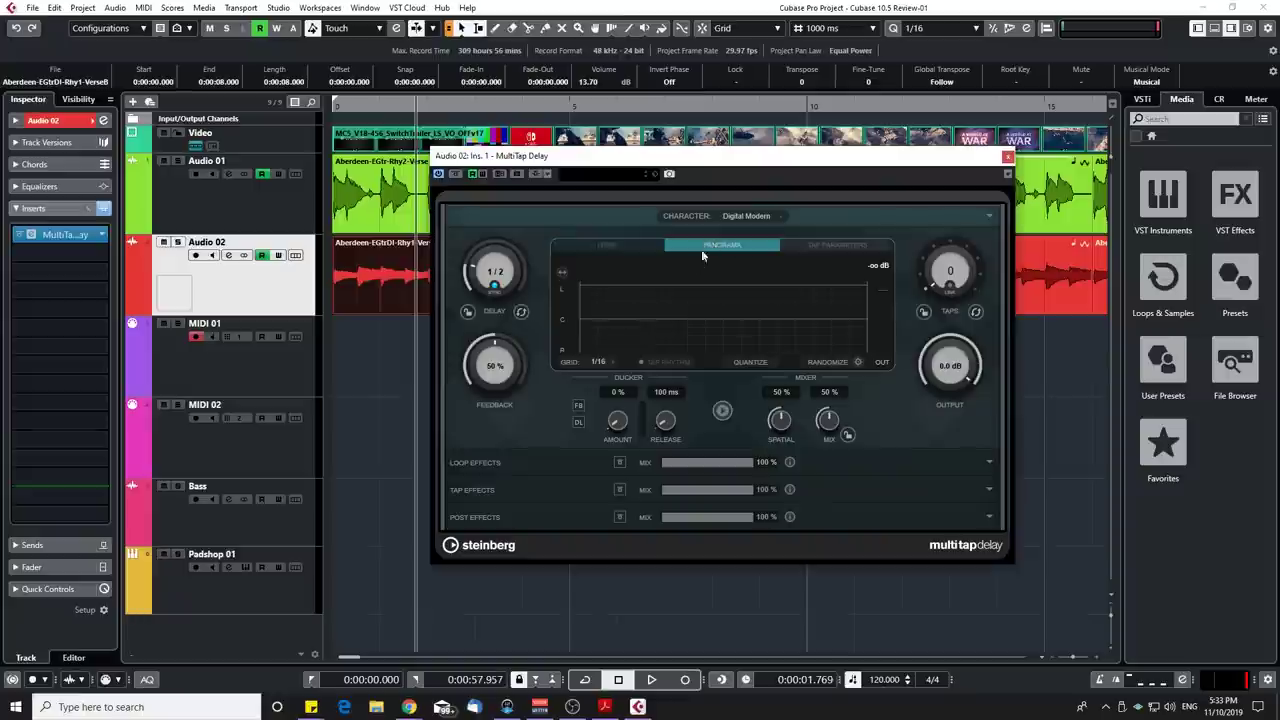
click(609, 249)
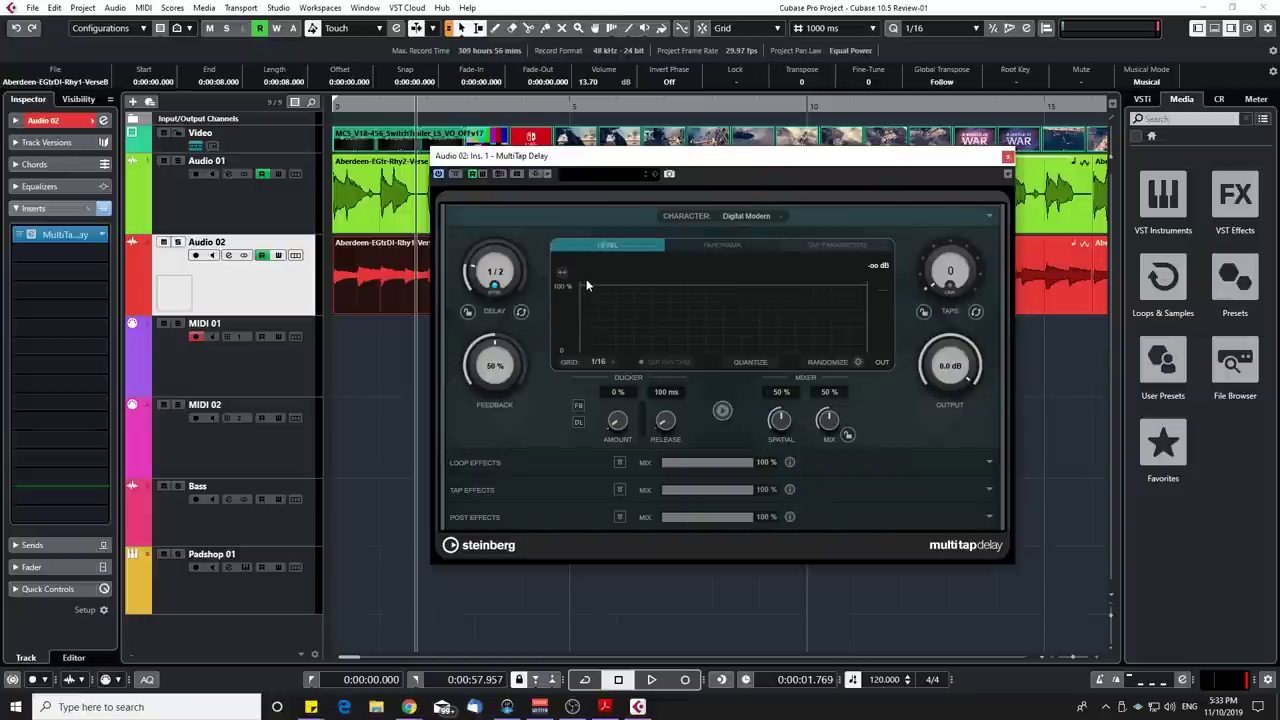
click(603, 283)
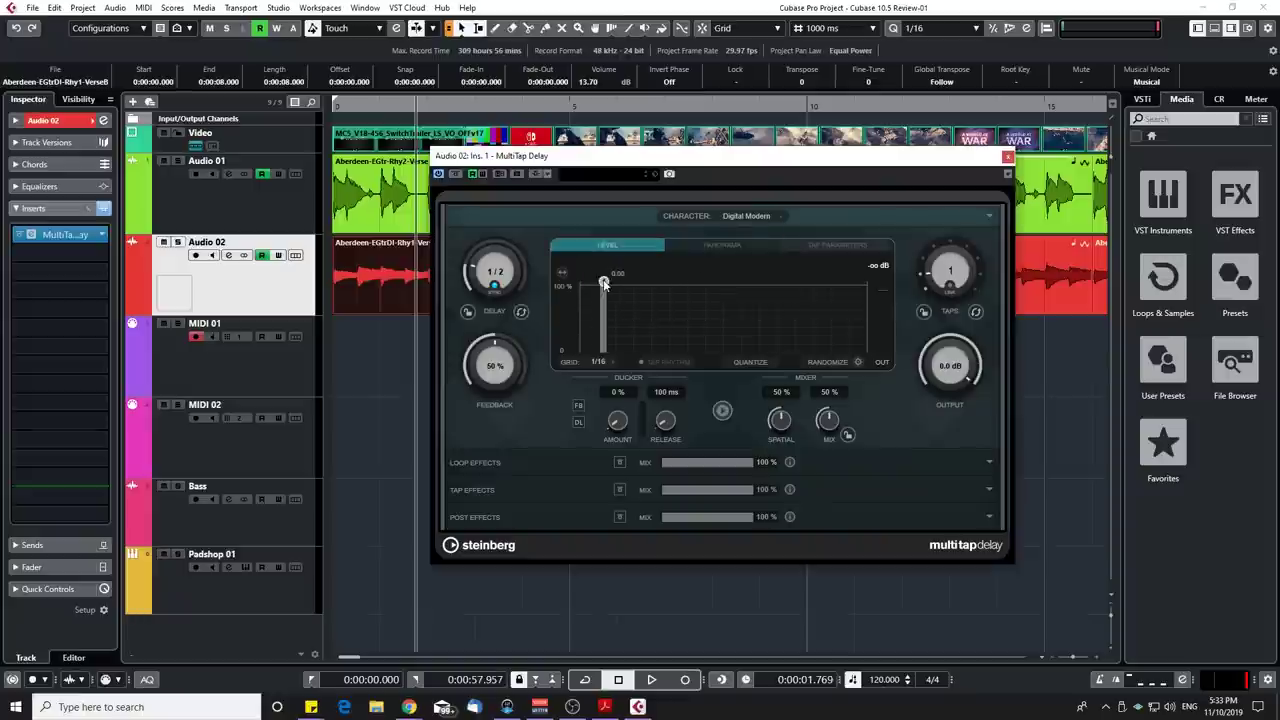
click(734, 282)
drag(744, 280, 768, 282)
click(731, 246)
mouse_move(603, 318)
mouse_down()
mouse_move(612, 296)
mouse_move(596, 362)
mouse_up()
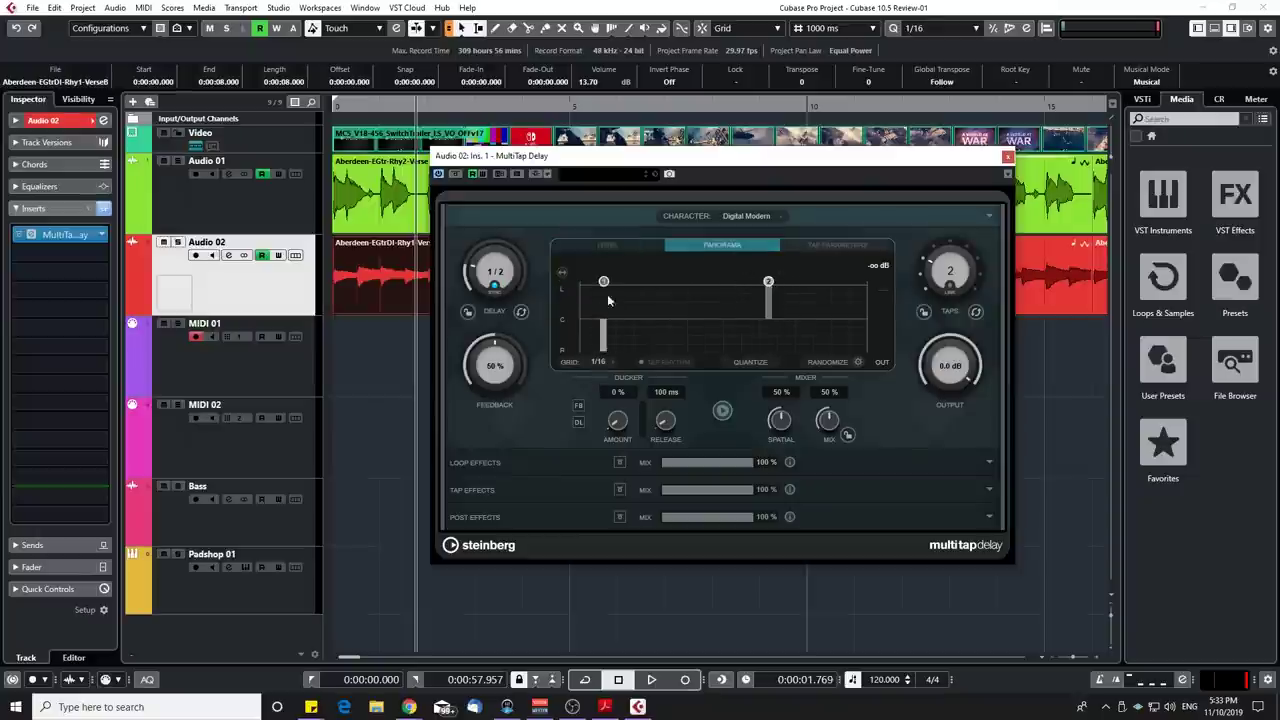
click(608, 244)
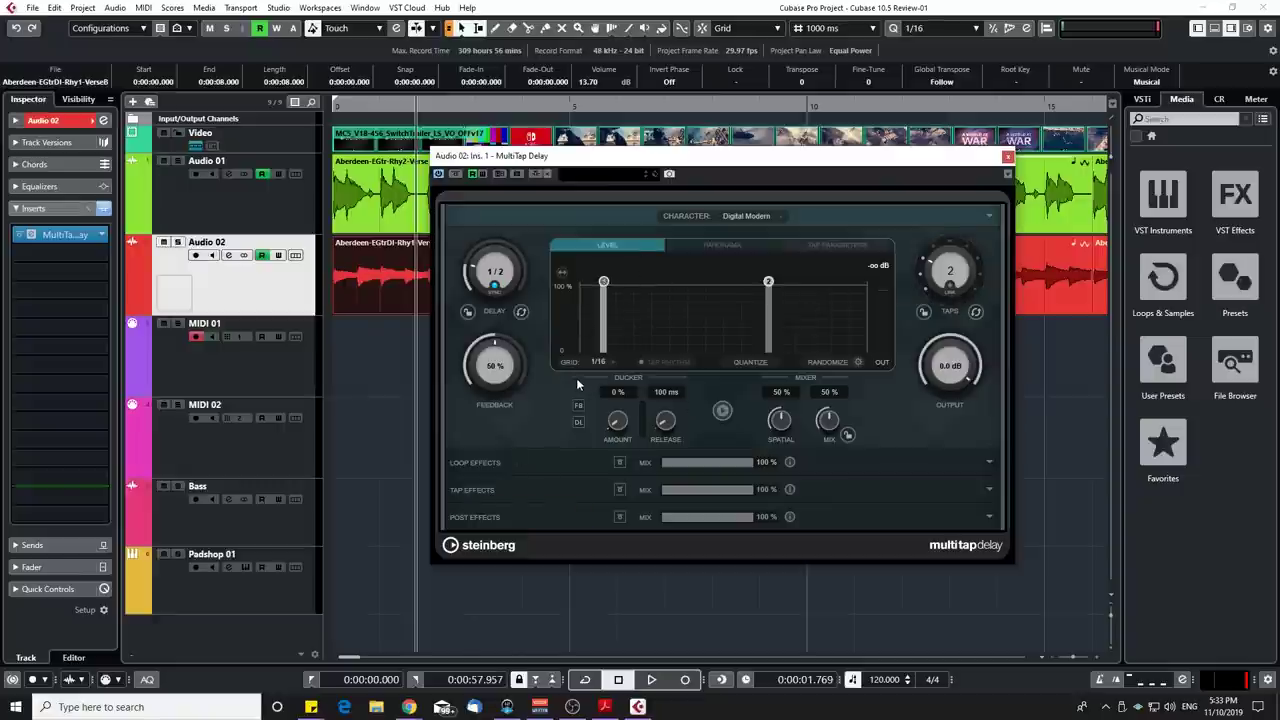
Add a Chorus module followed by a BitCrusher module to the tap effects
click(468, 489)
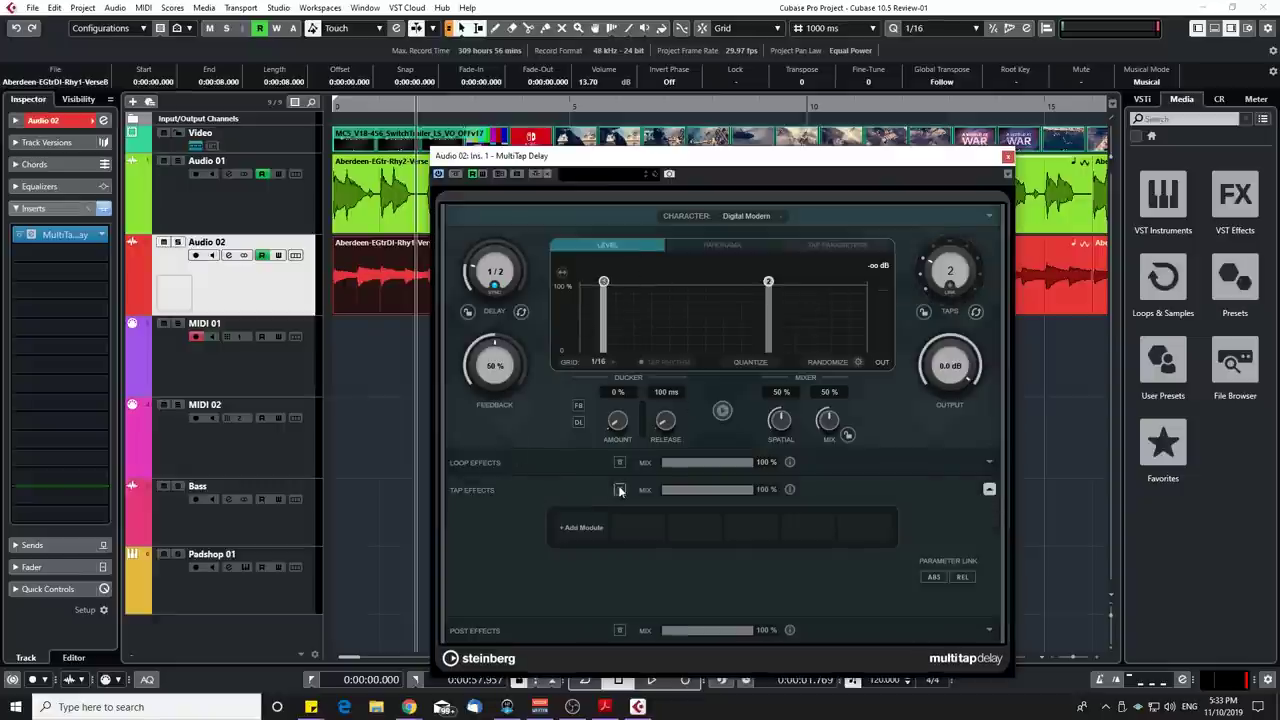
click(592, 530)
click(550, 570)
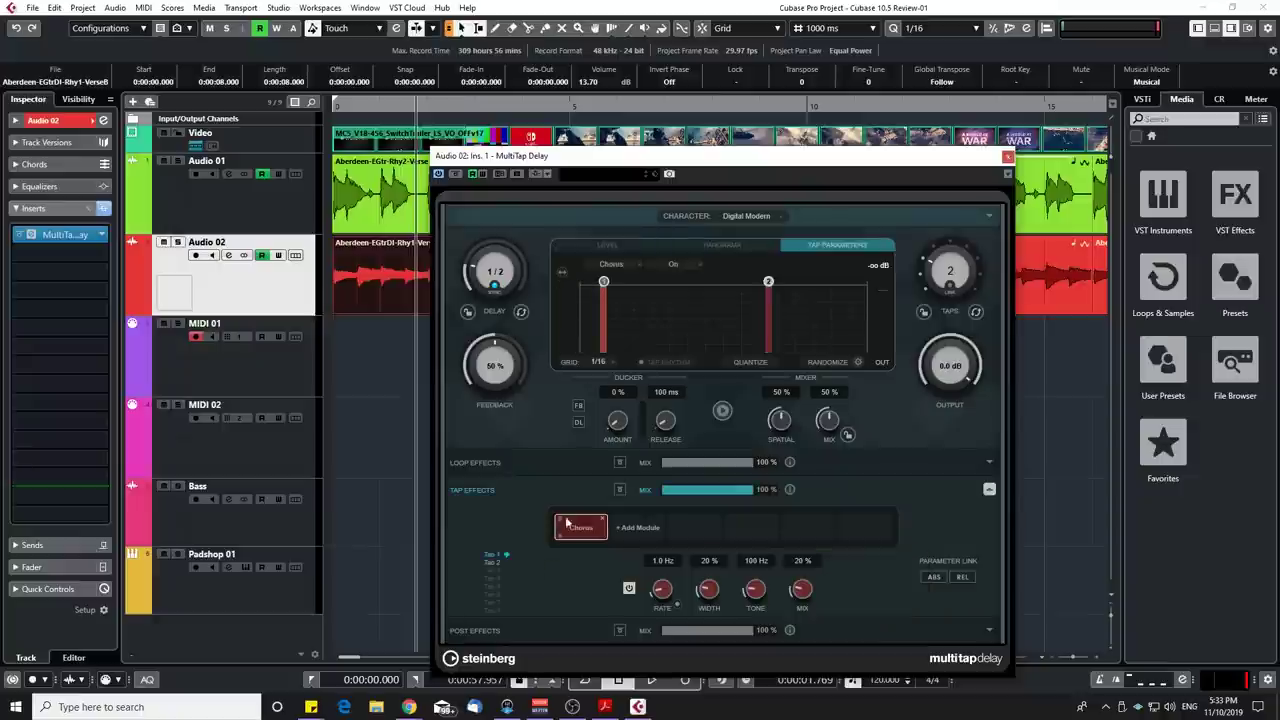
click(649, 527)
click(725, 567)
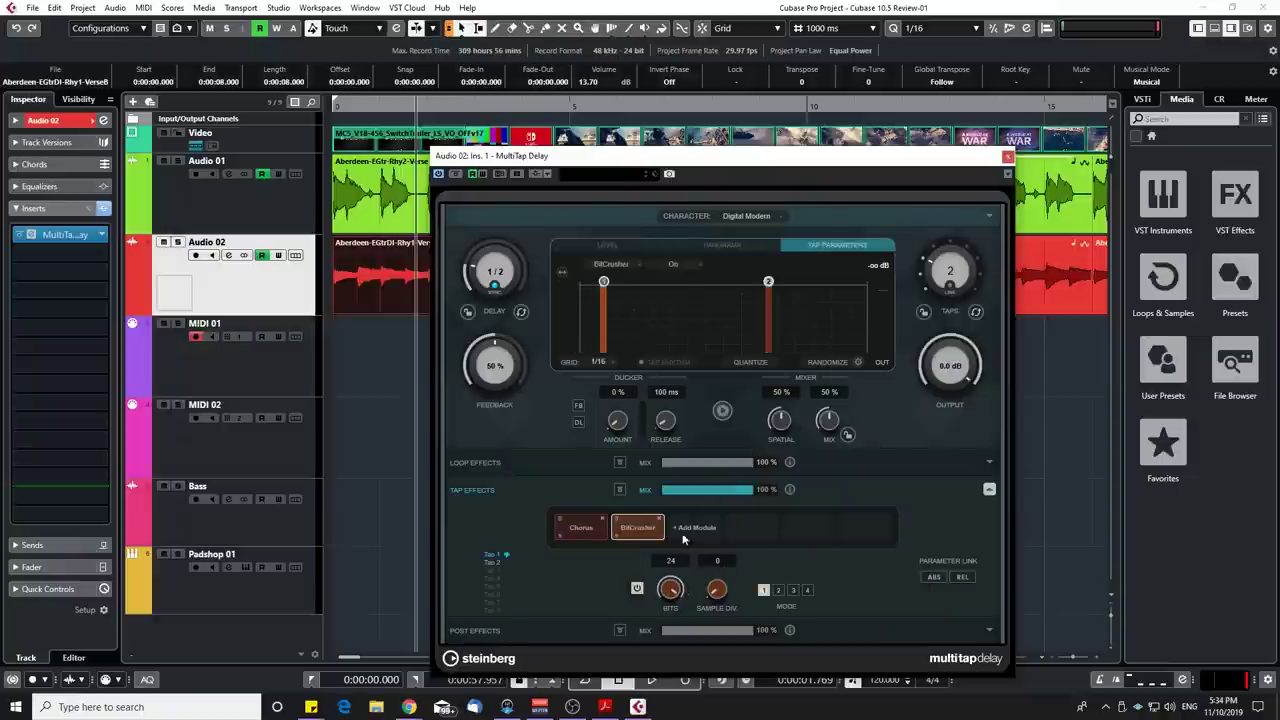
Dismiss the module palette without adding anything and browse the Loop, Tap and Post Effects sections
click(694, 533)
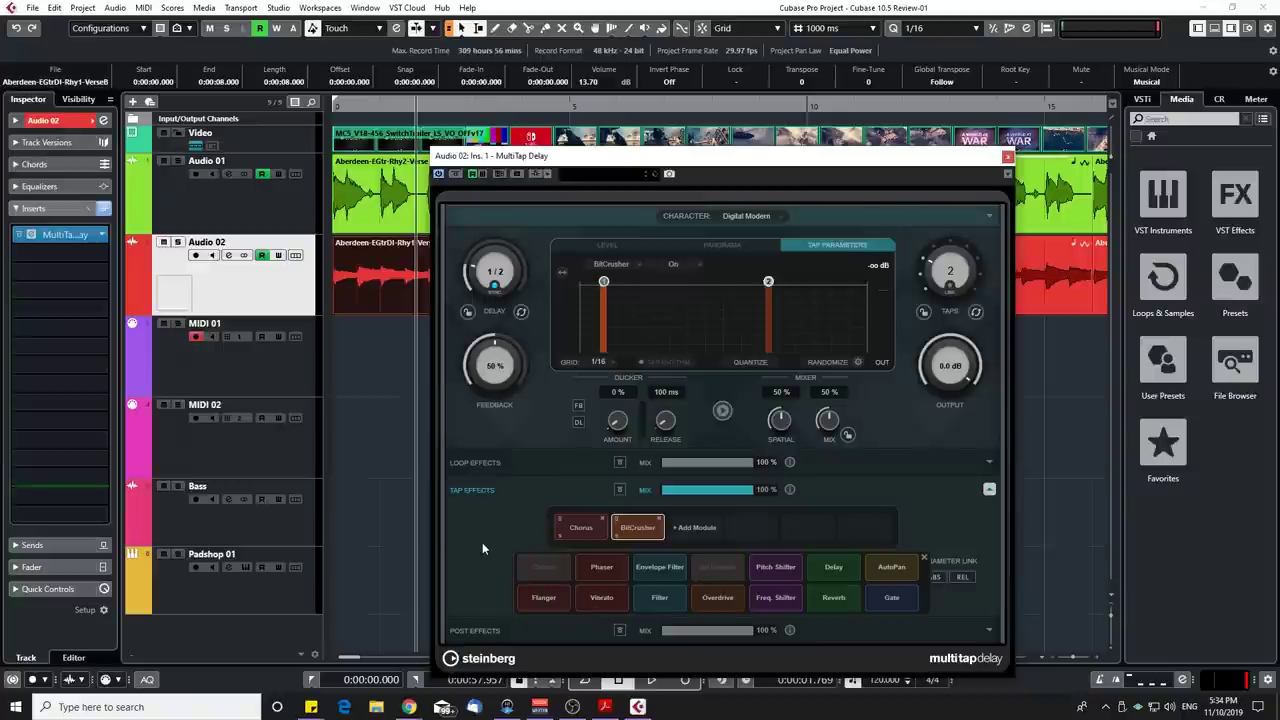
click(923, 558)
click(478, 462)
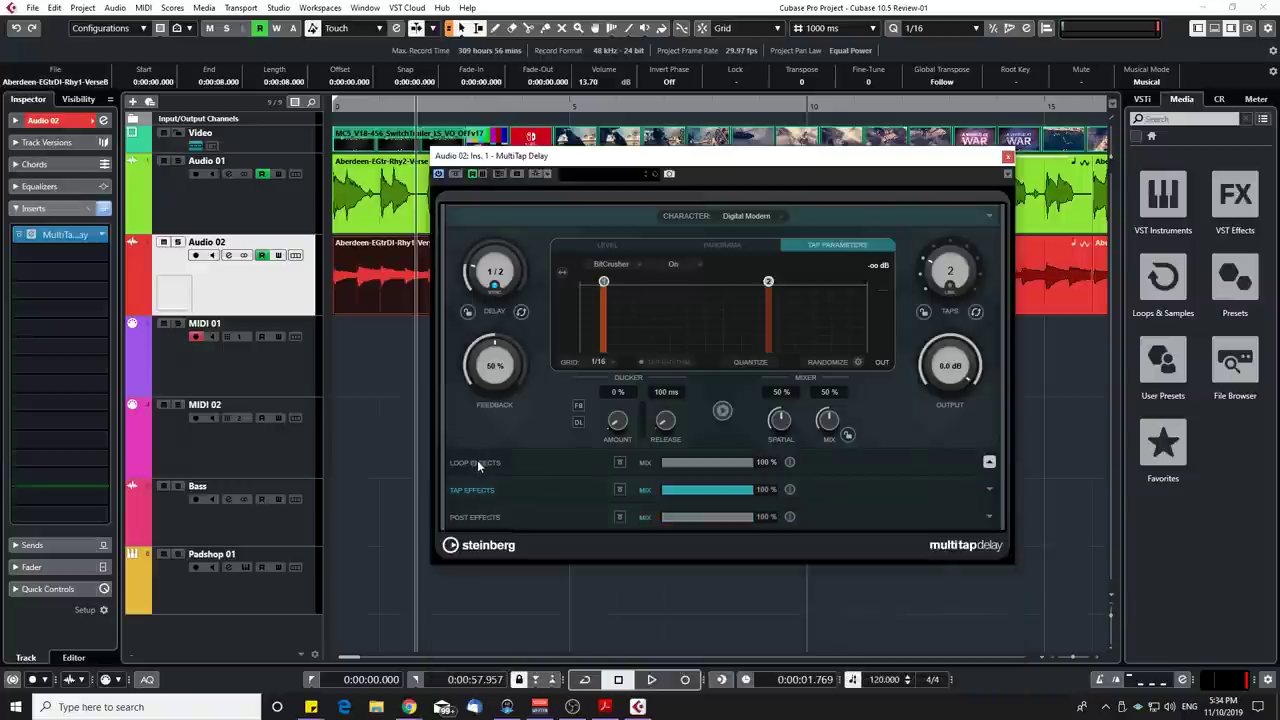
click(470, 606)
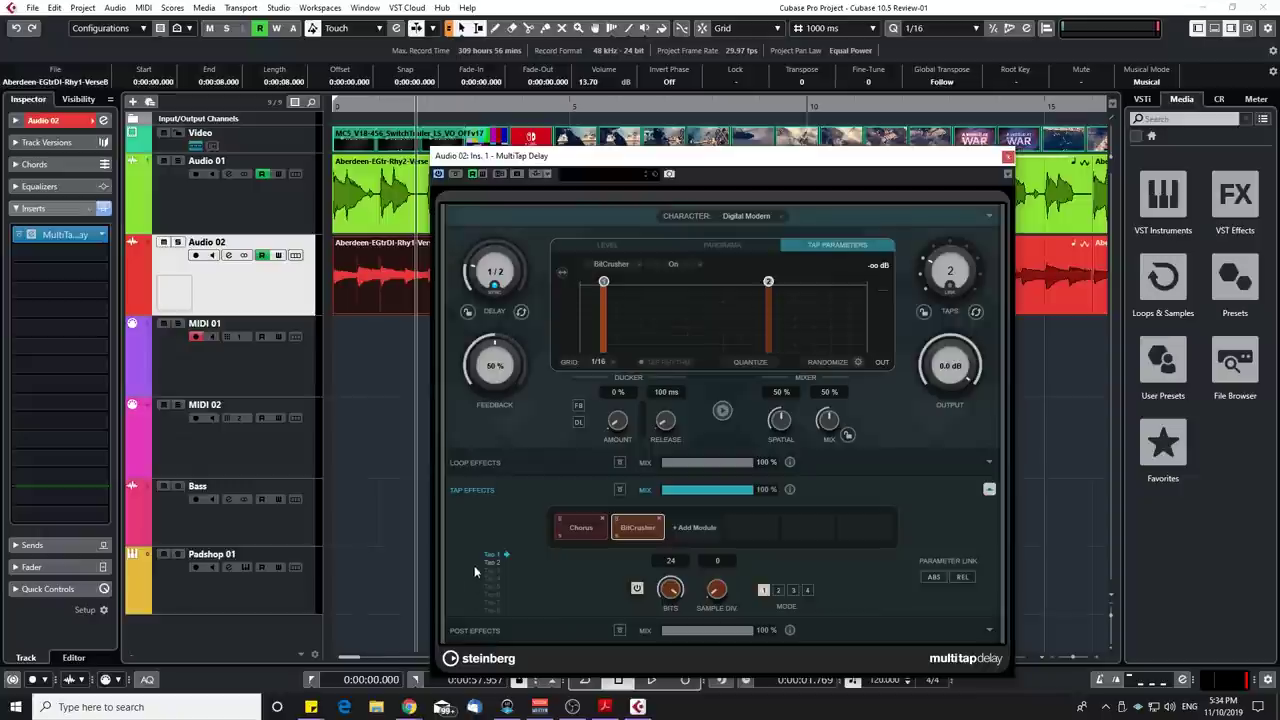
click(474, 628)
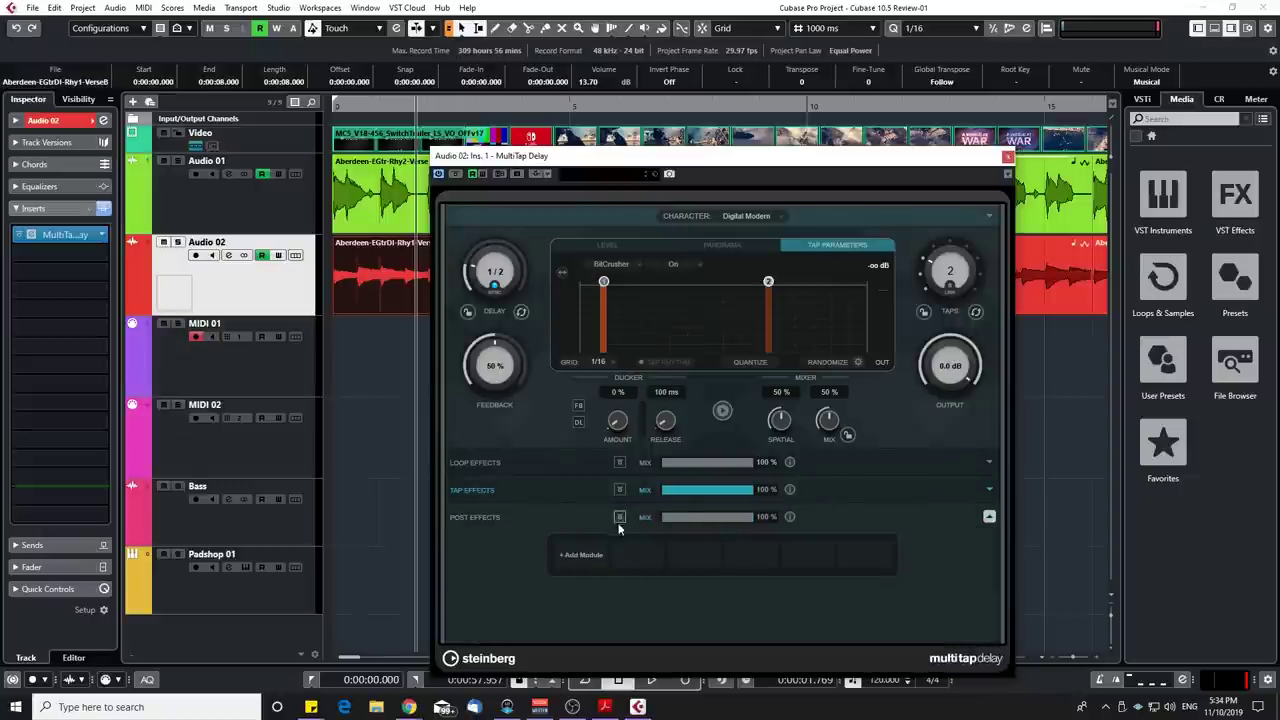
Show the Loop Effects section and adjust the Ducker amount
click(493, 462)
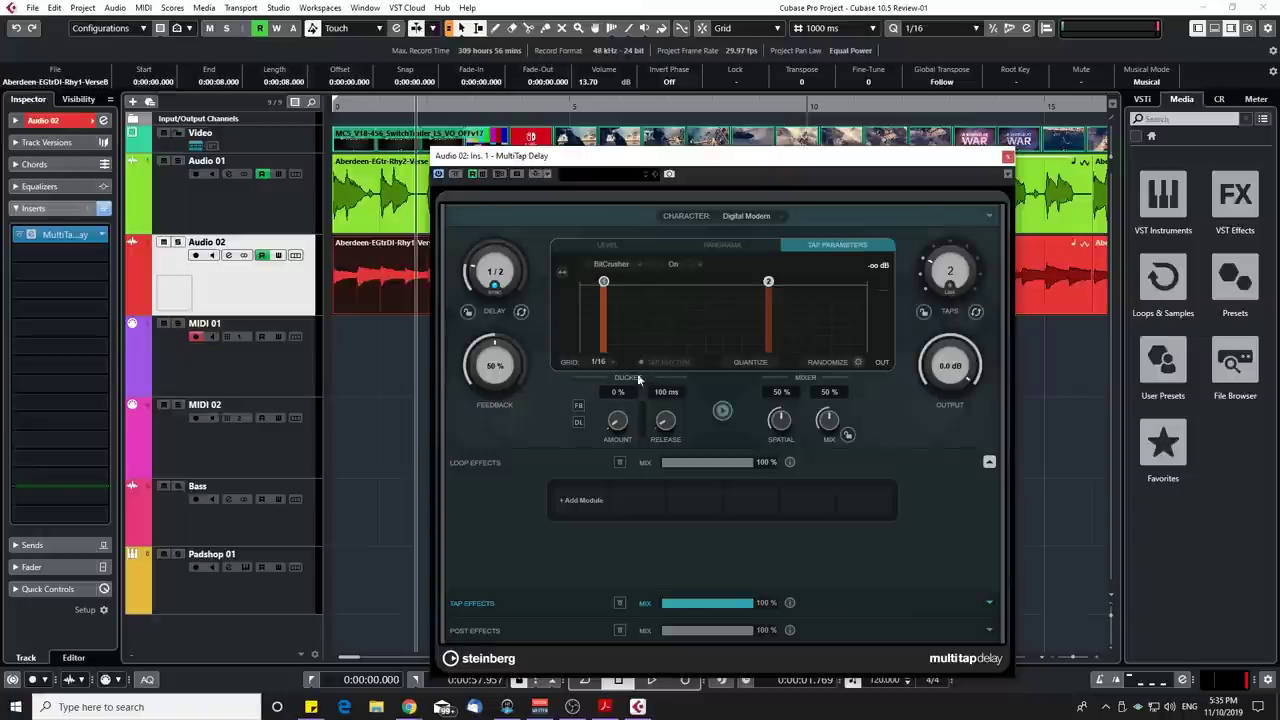
mouse_move(614, 421)
mouse_down()
mouse_move(613, 362)
mouse_move(608, 442)
mouse_up()
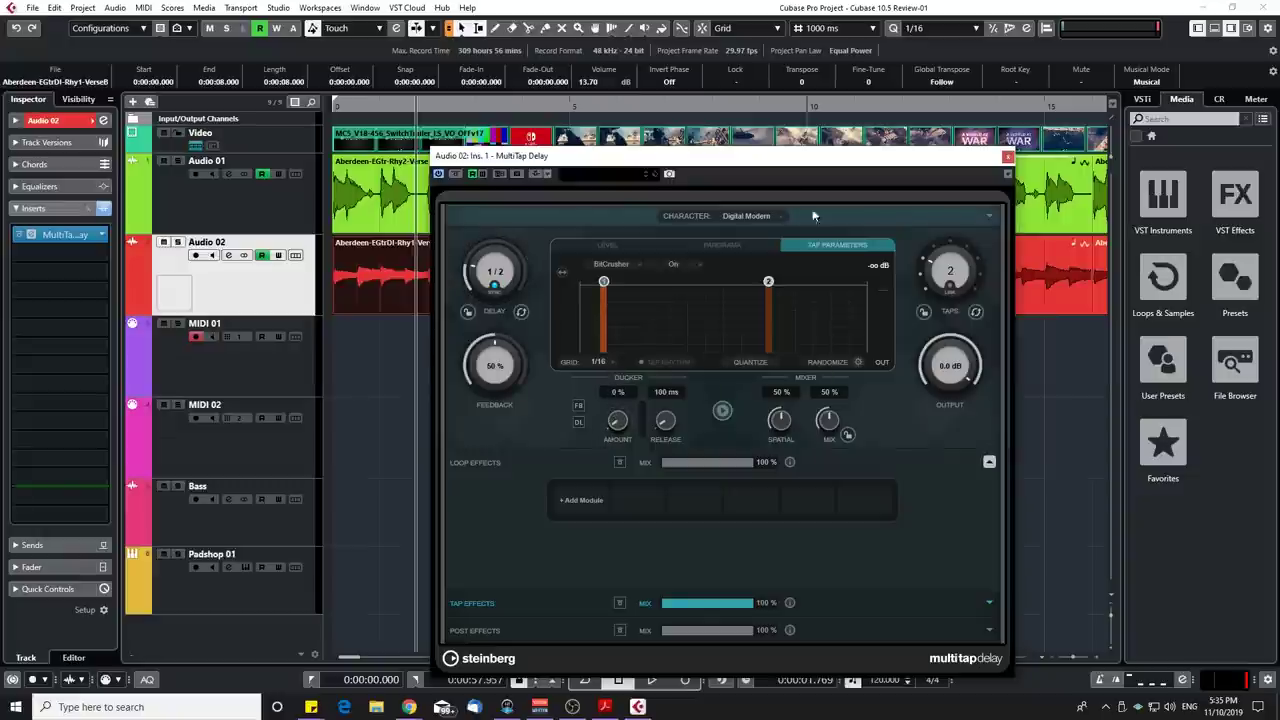
Load the Analog Stereo Echo preset, leaving the delay character set to Custom
click(626, 174)
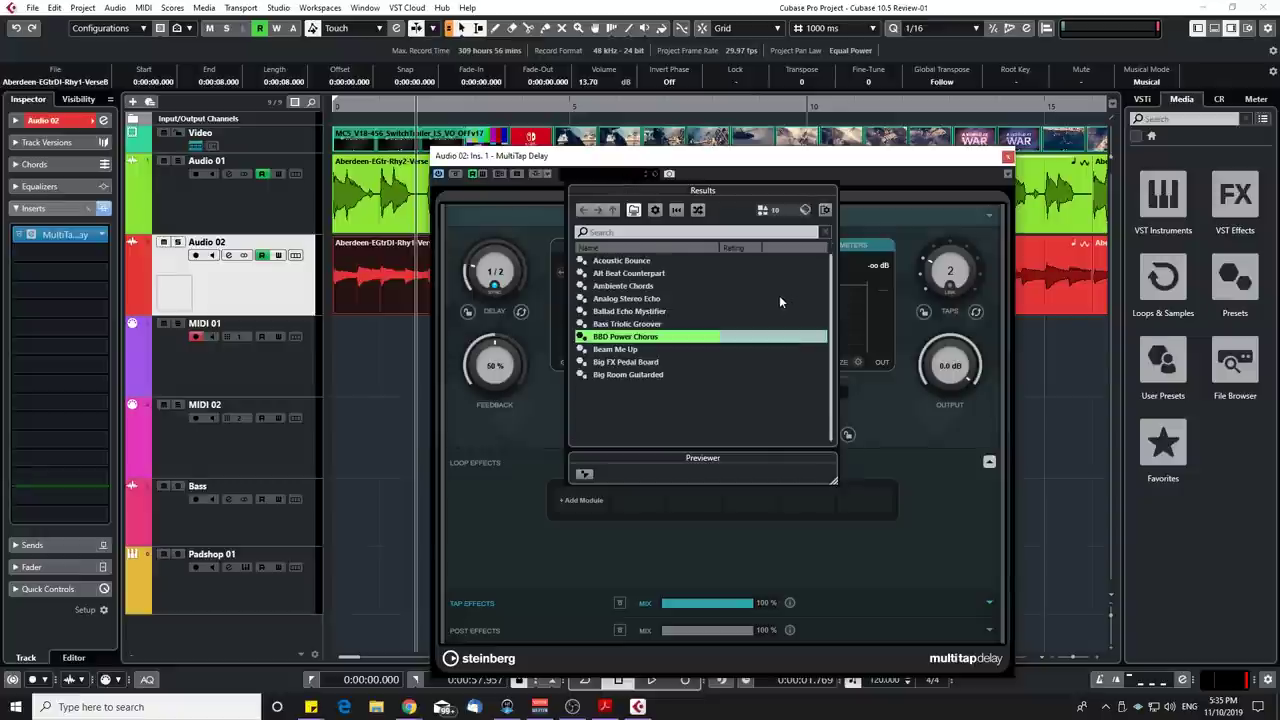
double_click(722, 297)
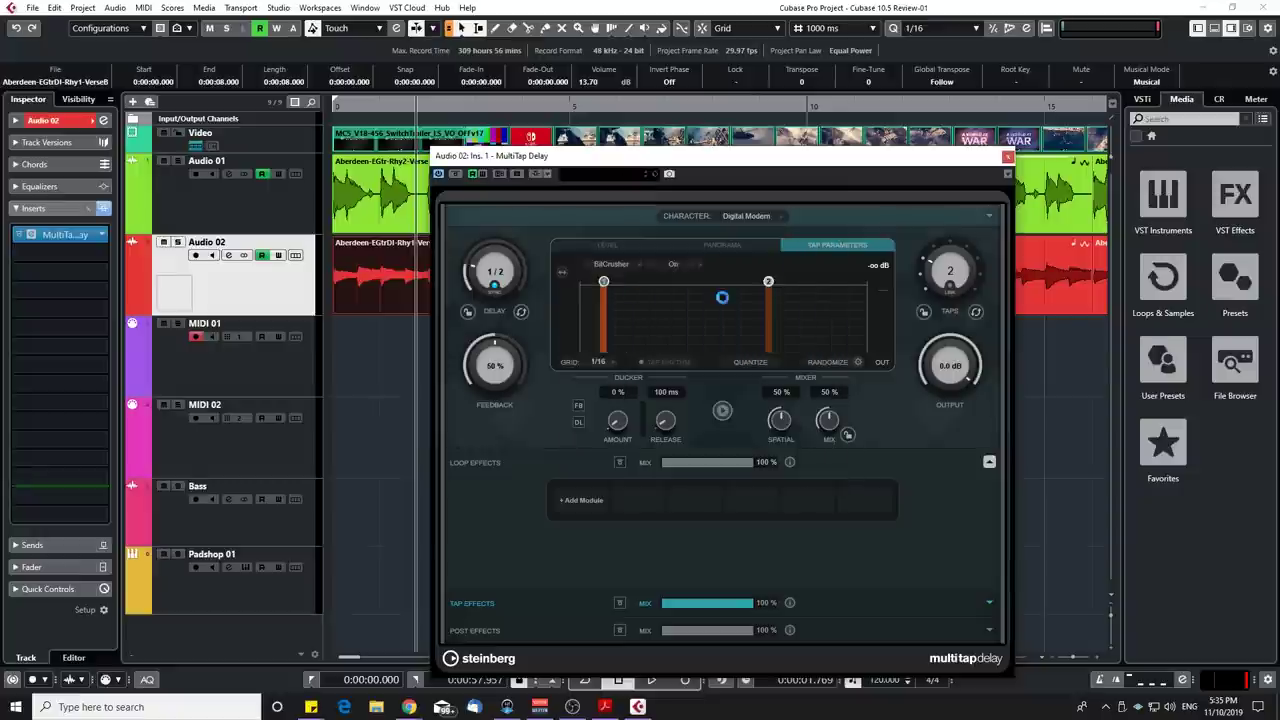
click(762, 217)
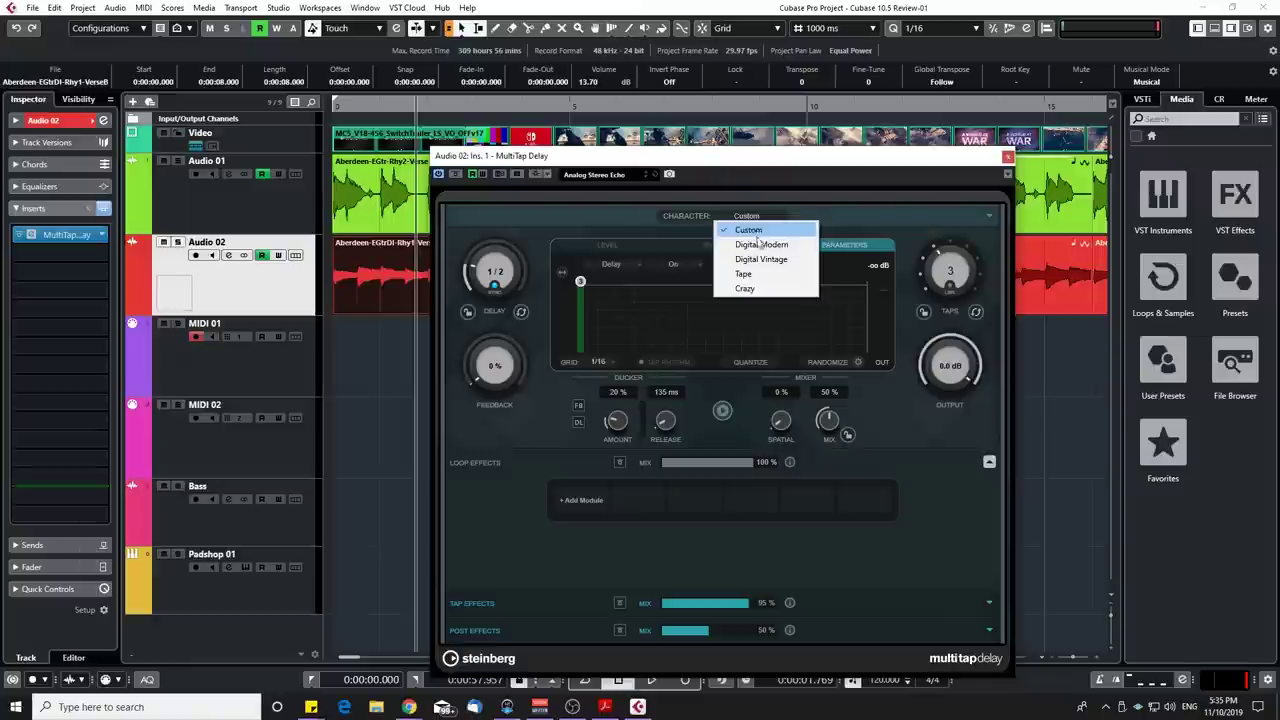
click(772, 261)
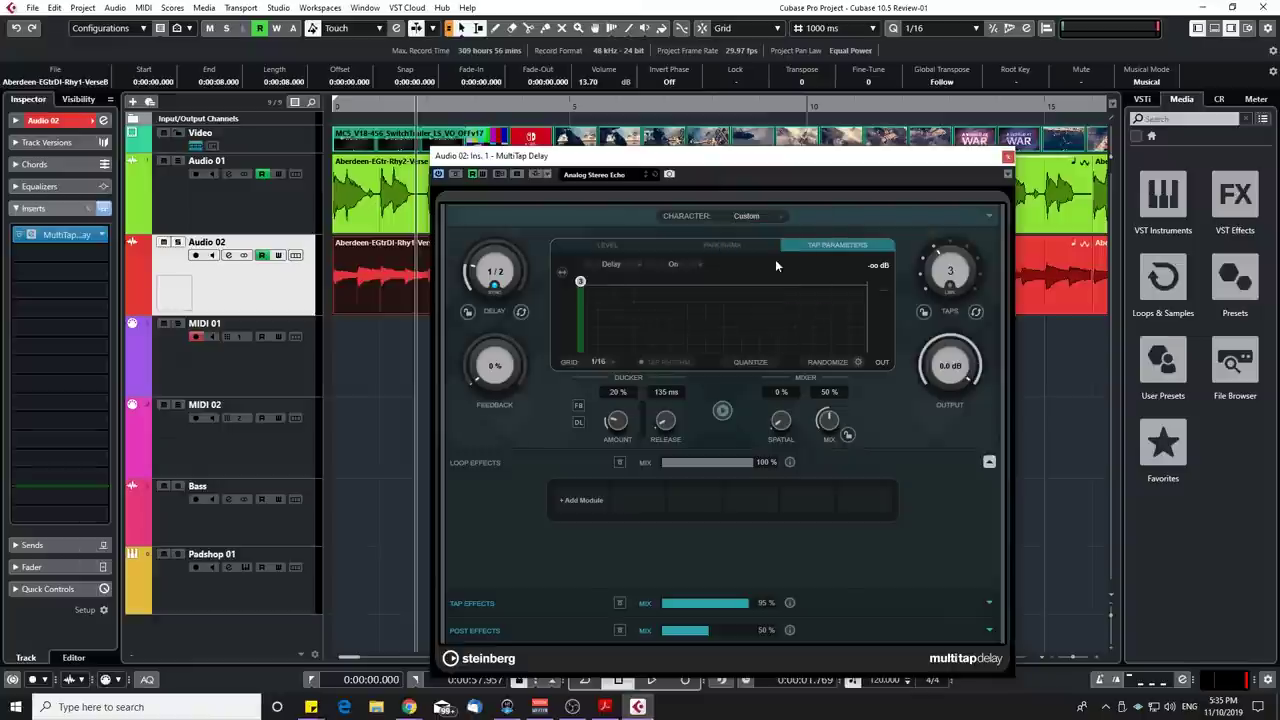
click(748, 216)
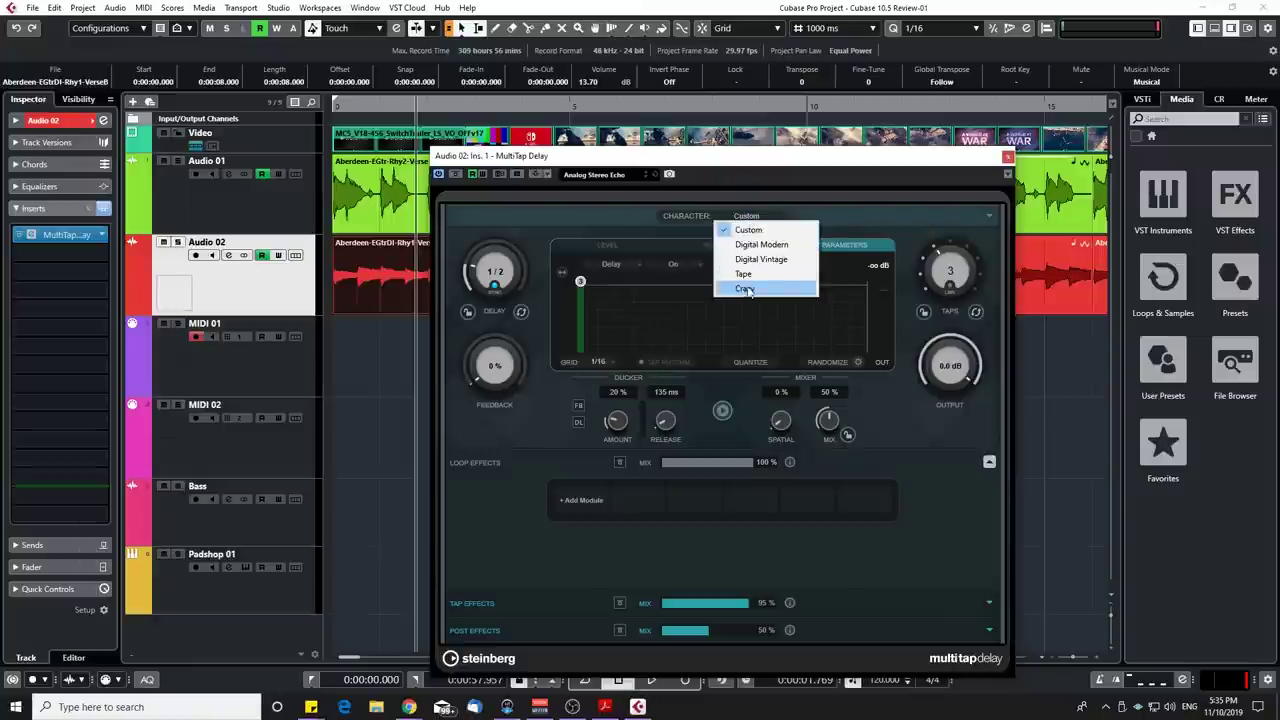
click(601, 212)
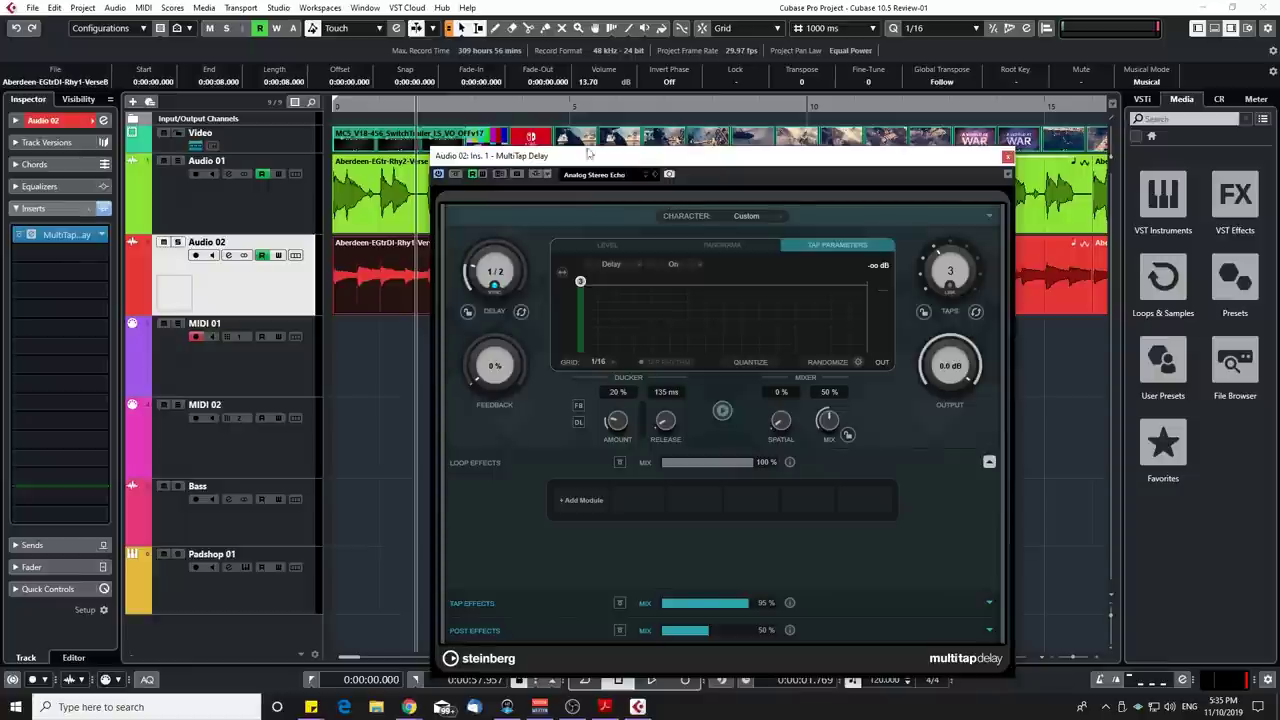
Solo Audio 02, play back briefly to hear the echo, and reopen the preset list
key(space)
key(s)
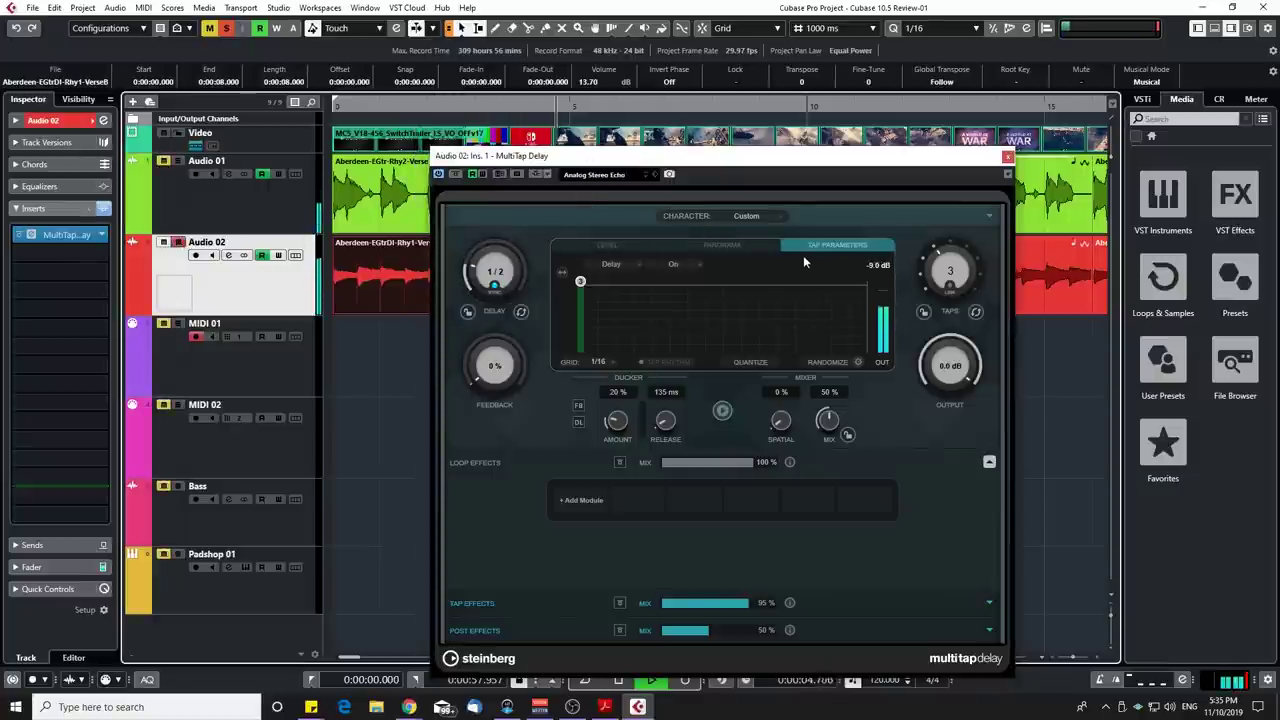
key(space)
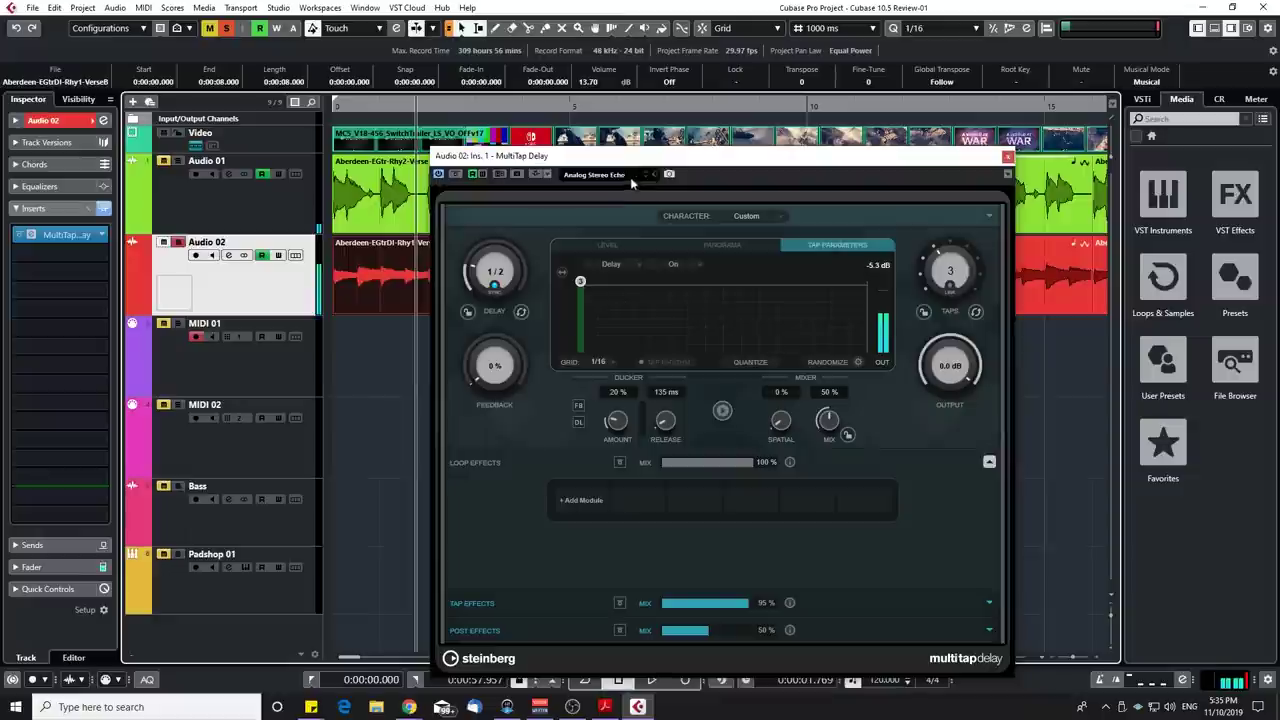
click(620, 176)
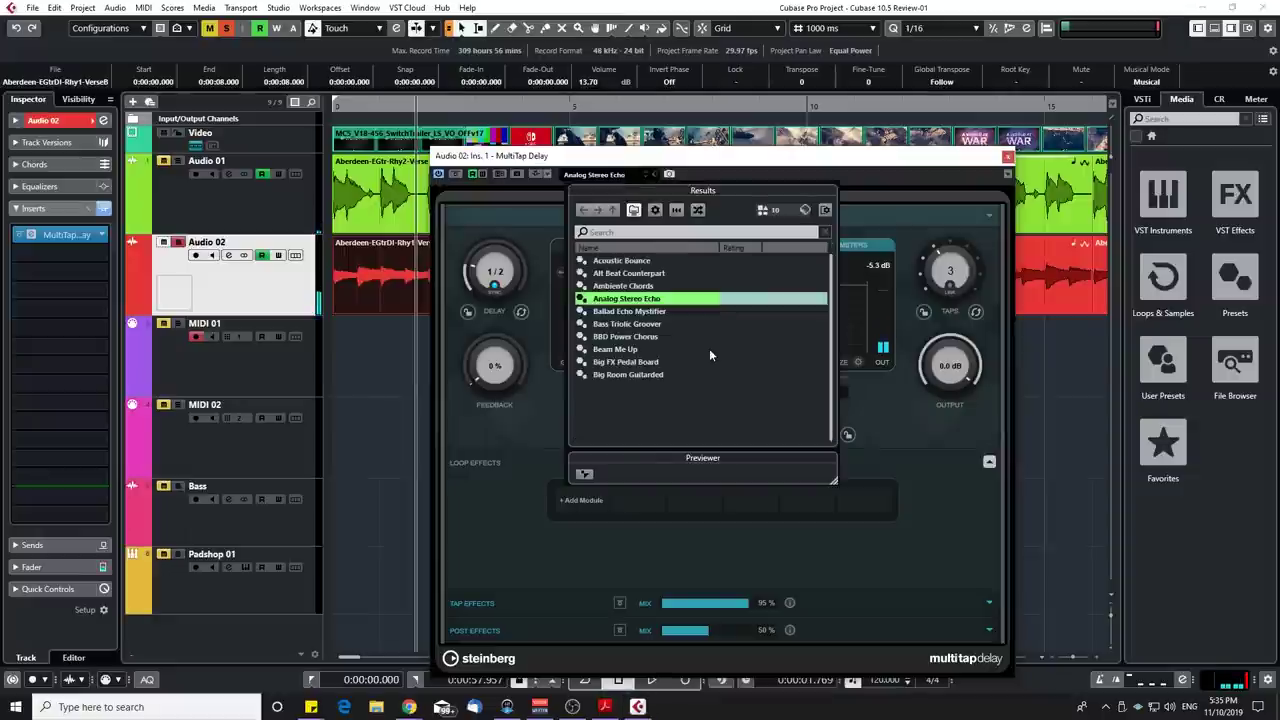
Load the Flambeed Snare preset and start playback to hear it
scroll(709, 349, down, 3)
scroll(709, 351, down, 5)
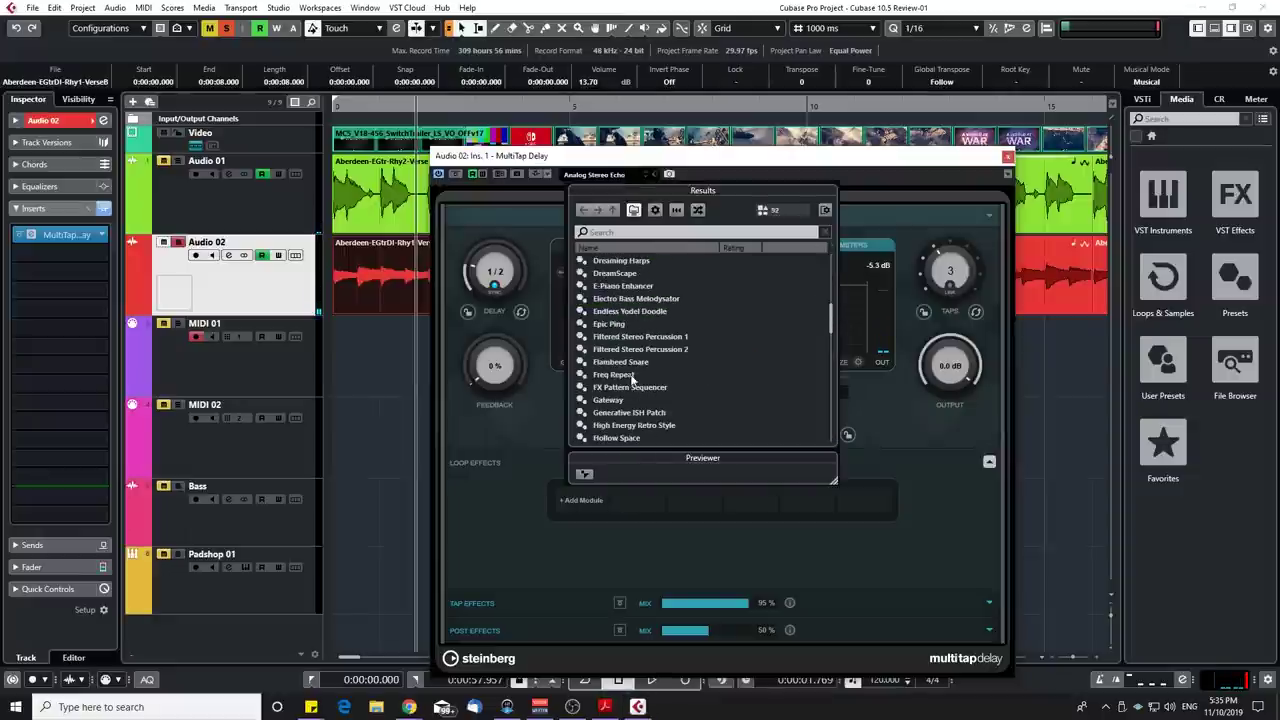
double_click(632, 362)
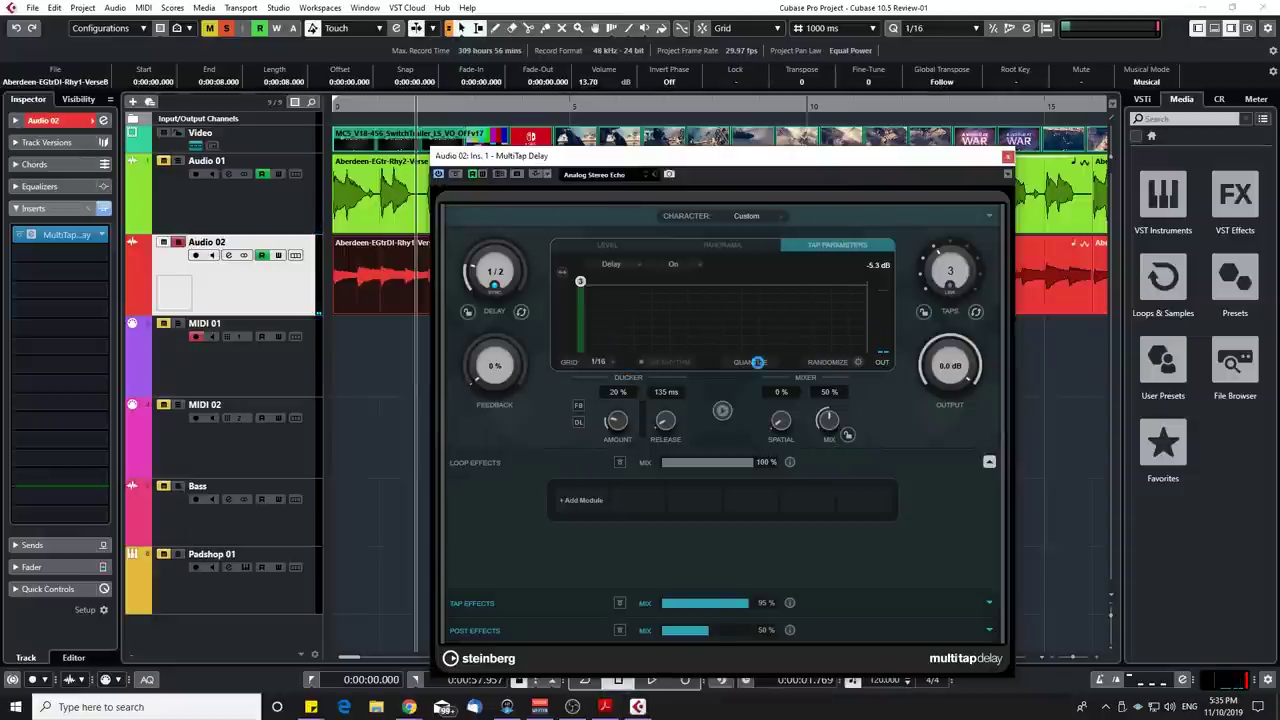
key(space)
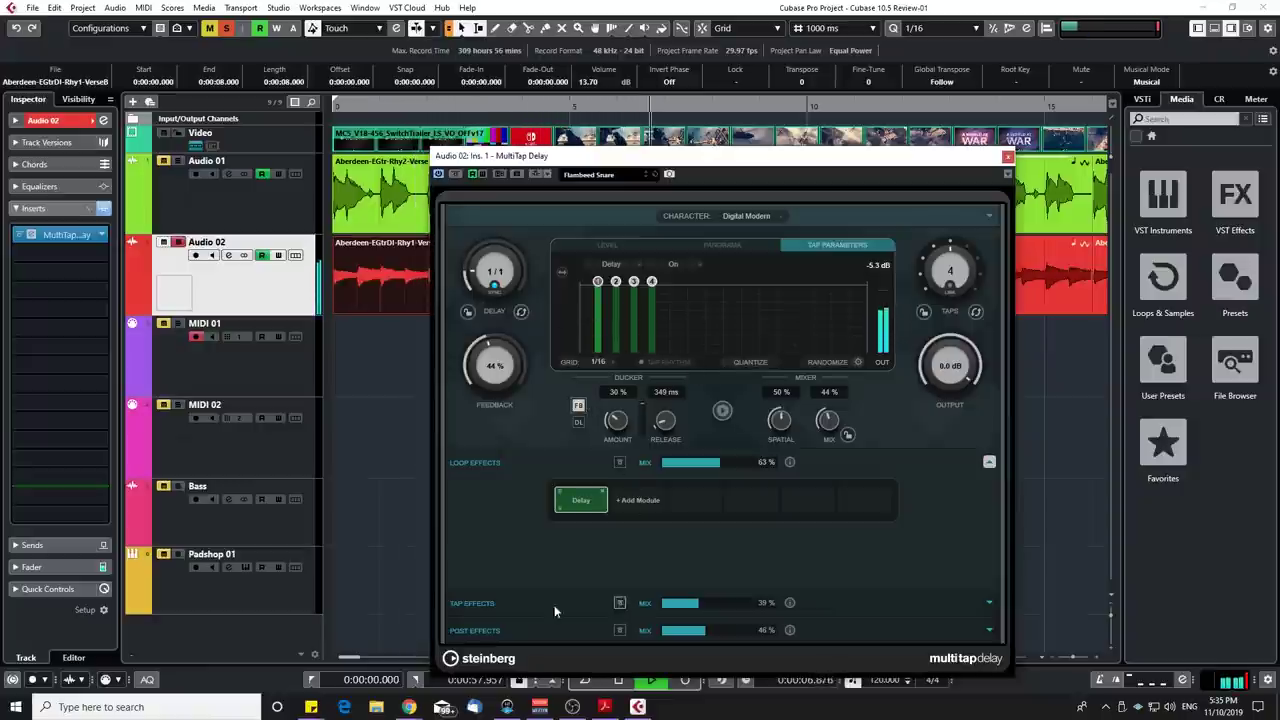
Add Overdrive with raised drive and Vibrato to the post effects, then stop playback
click(478, 630)
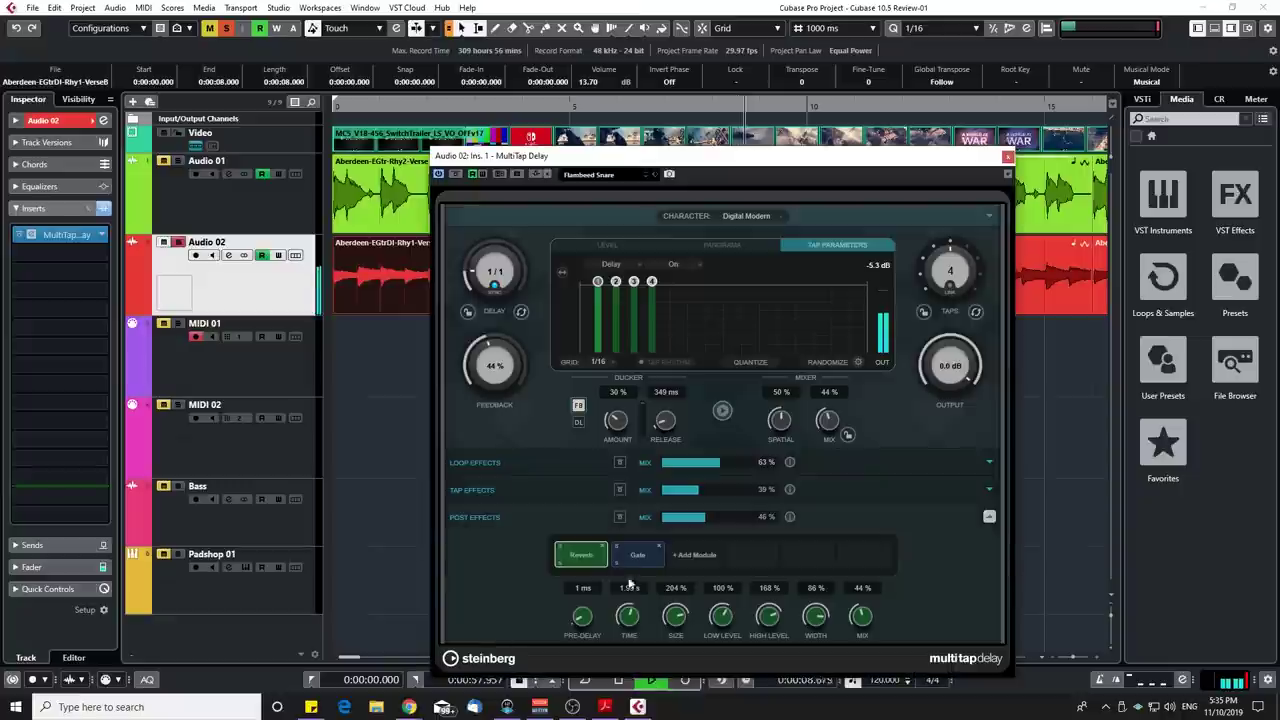
click(701, 565)
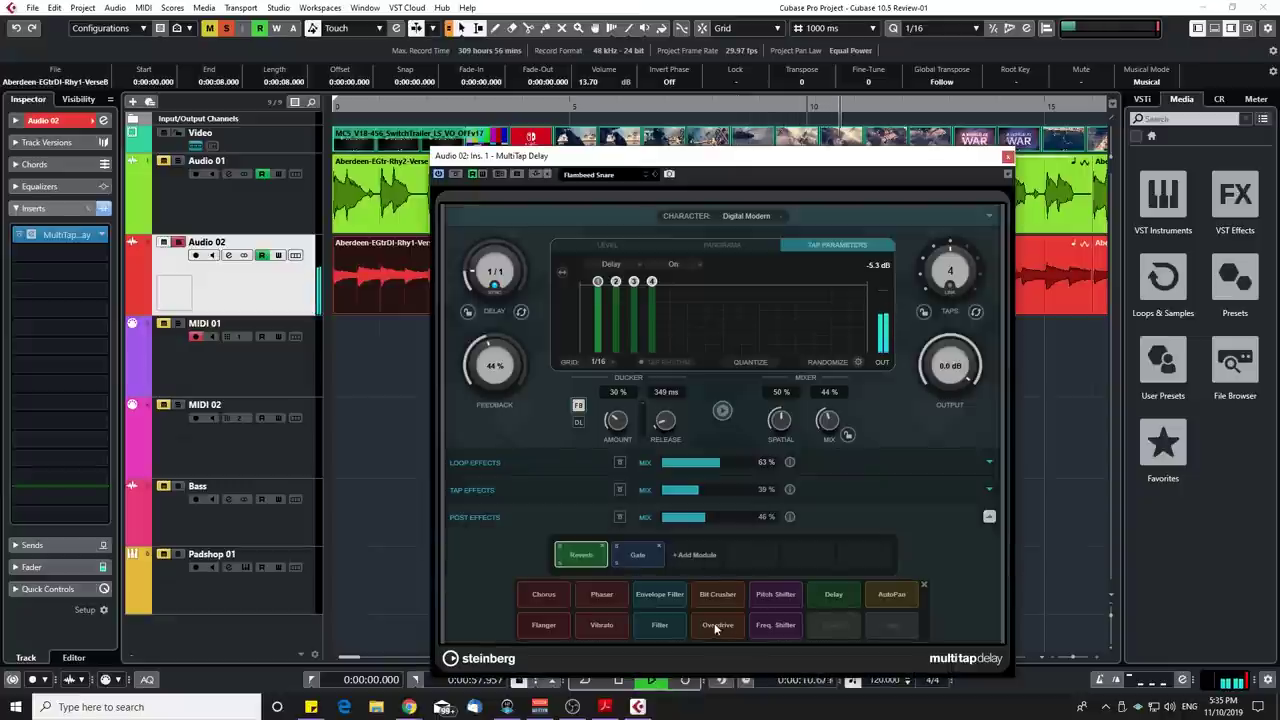
click(734, 590)
drag(675, 617, 680, 566)
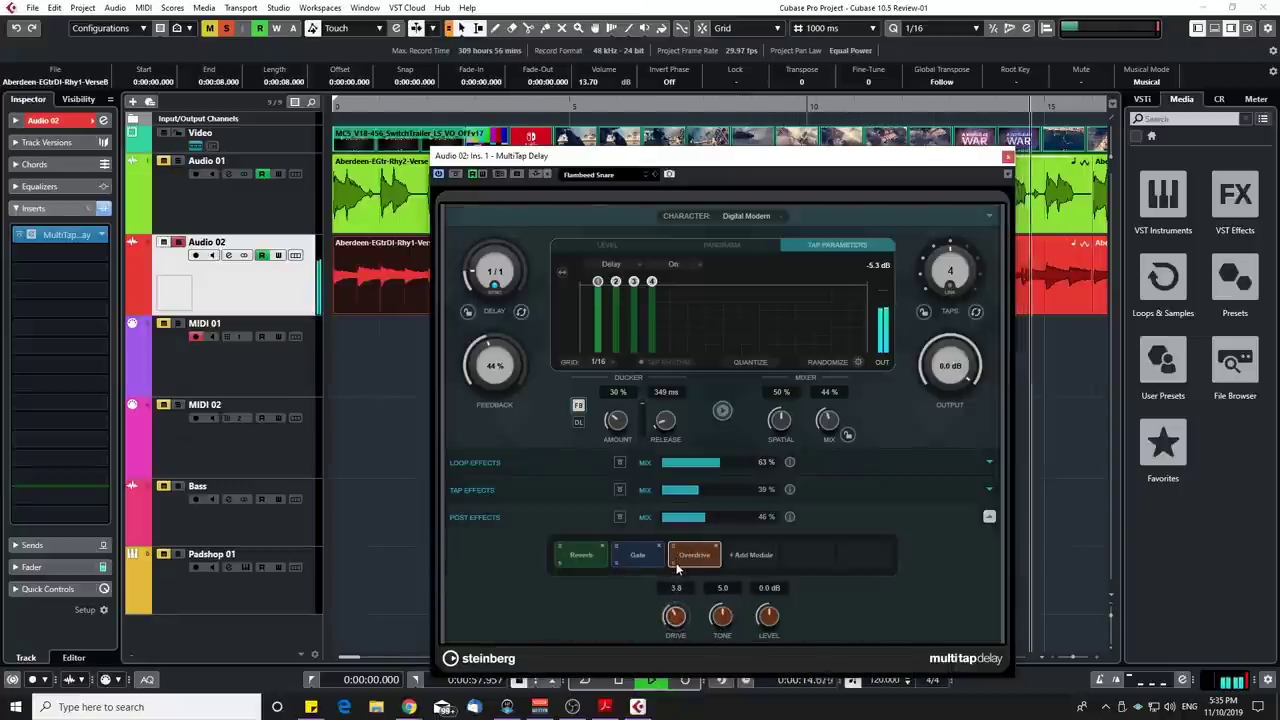
click(751, 555)
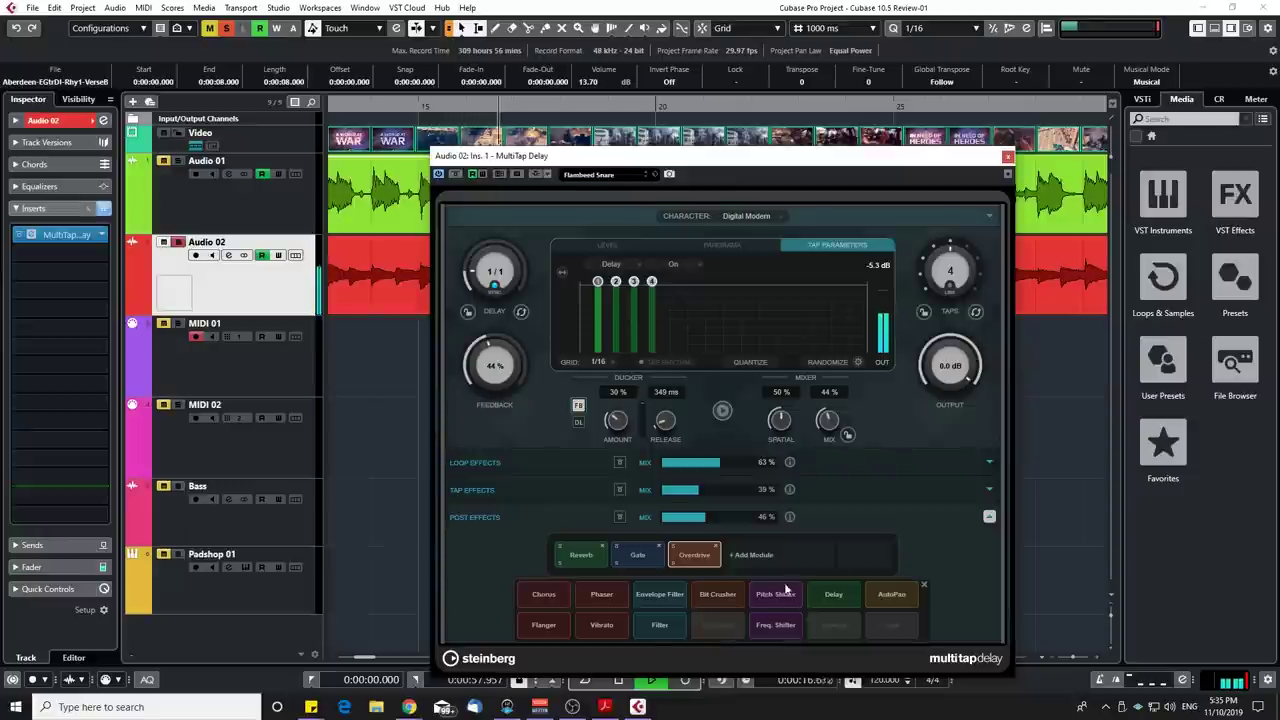
click(601, 624)
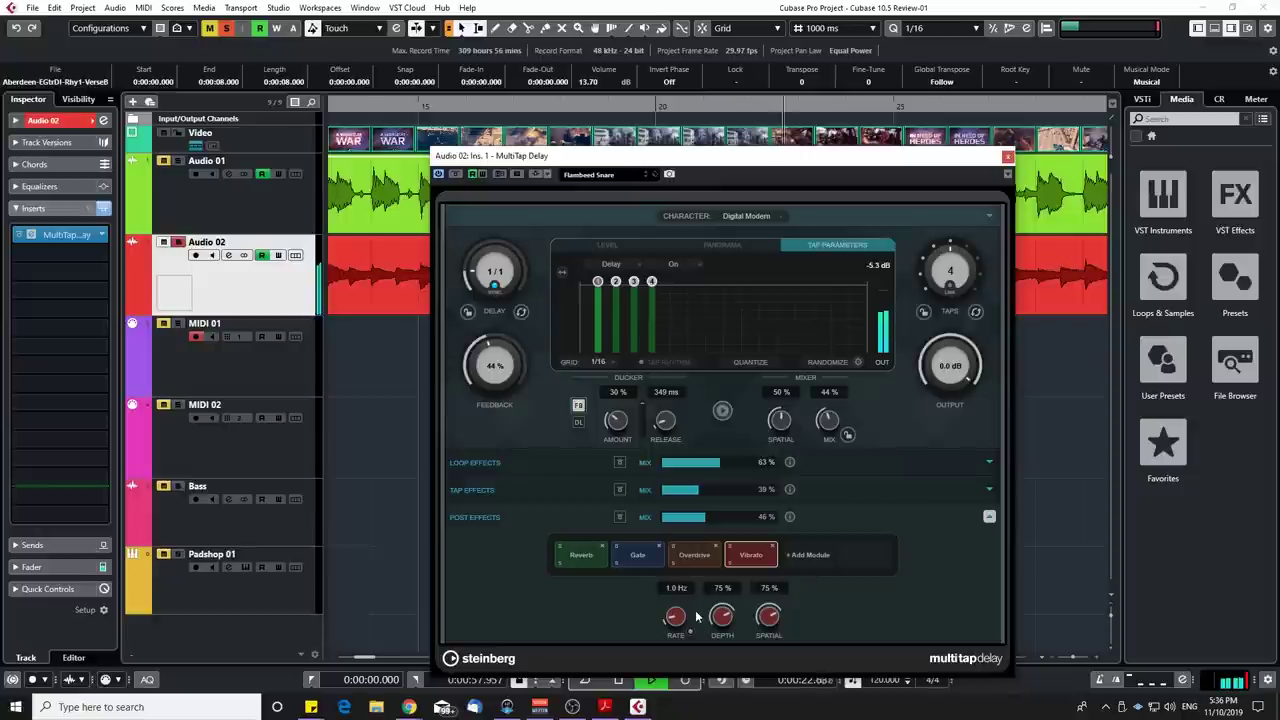
key(space)
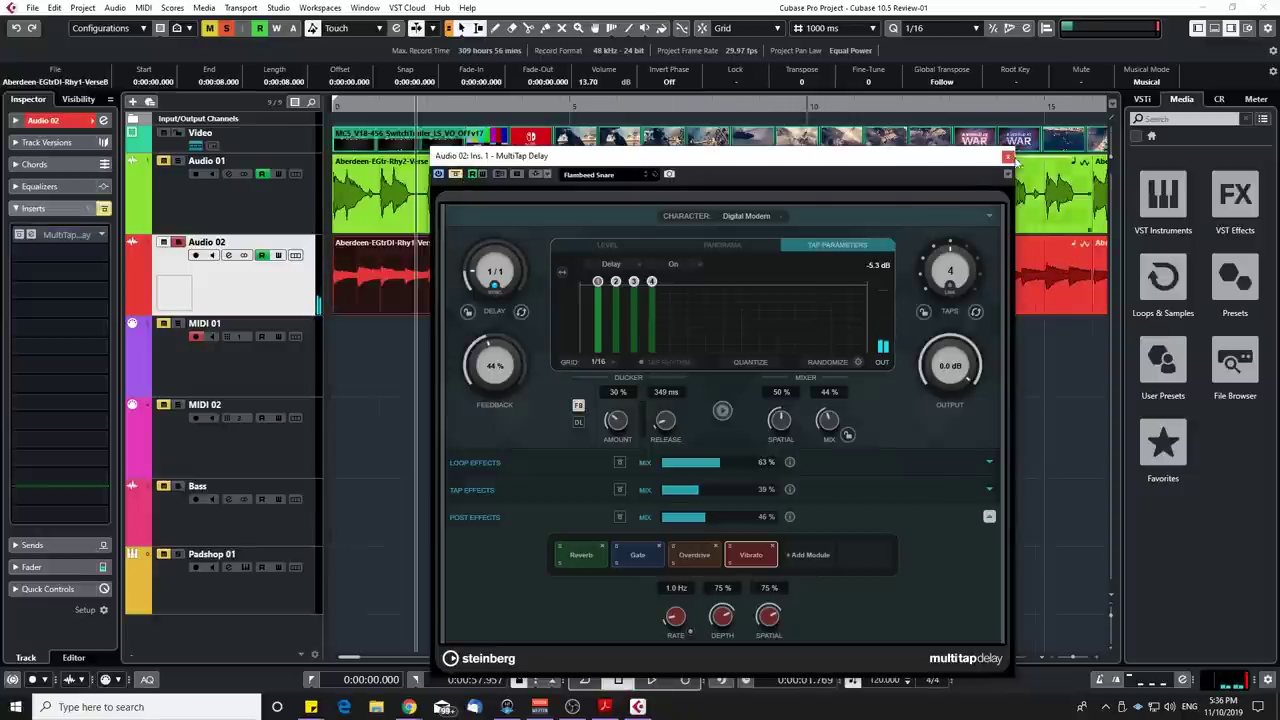
Remove the MultiTap Delay from Audio 02, select Padshop 01 and unsolo Audio 02
click(1008, 158)
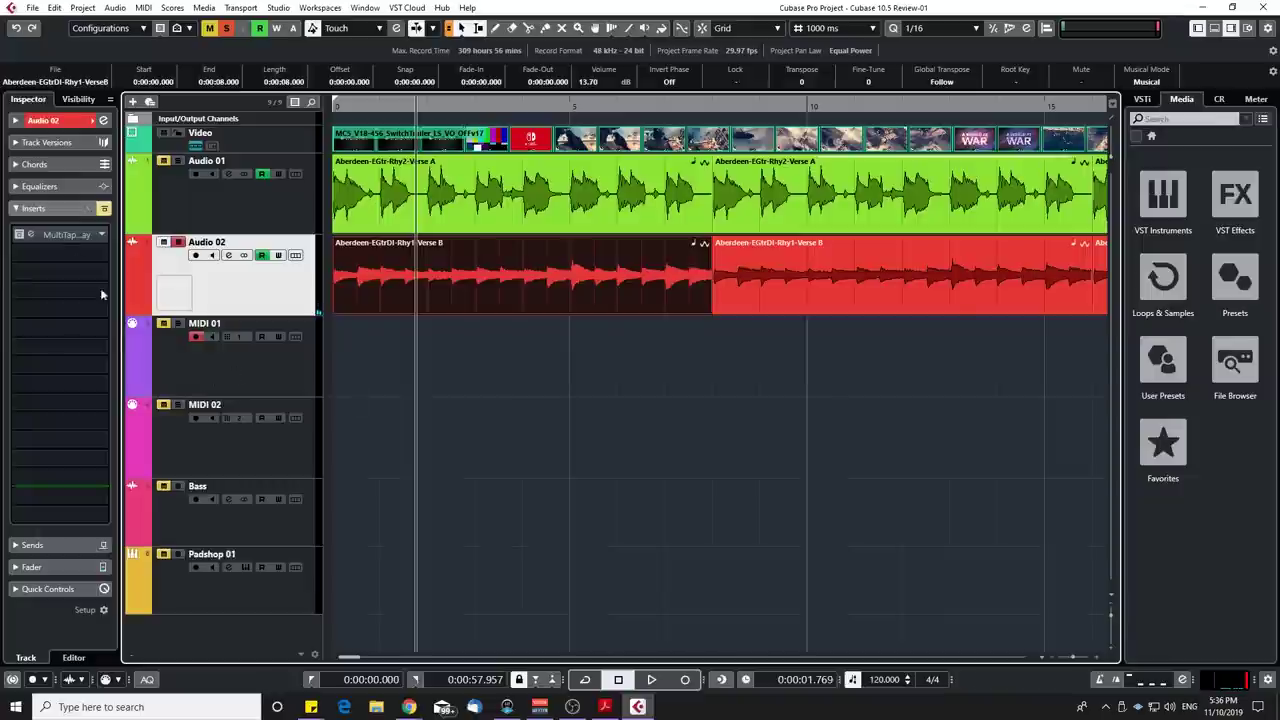
click(101, 234)
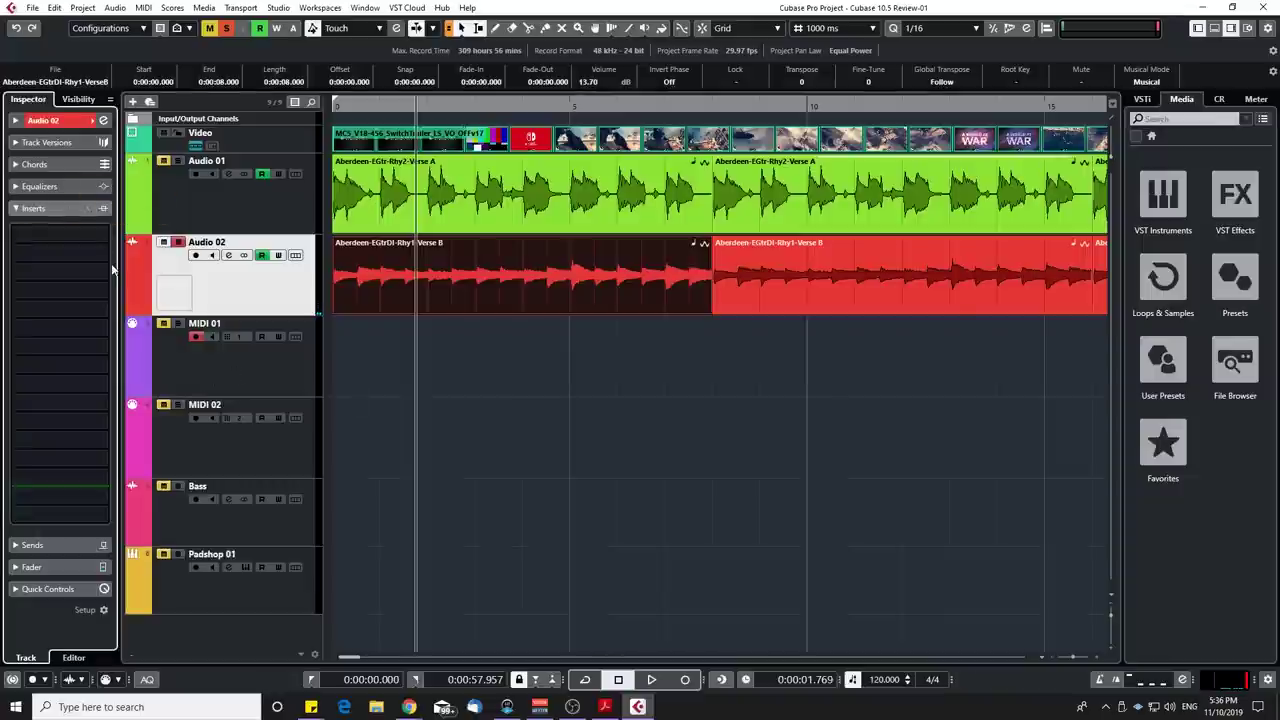
click(237, 593)
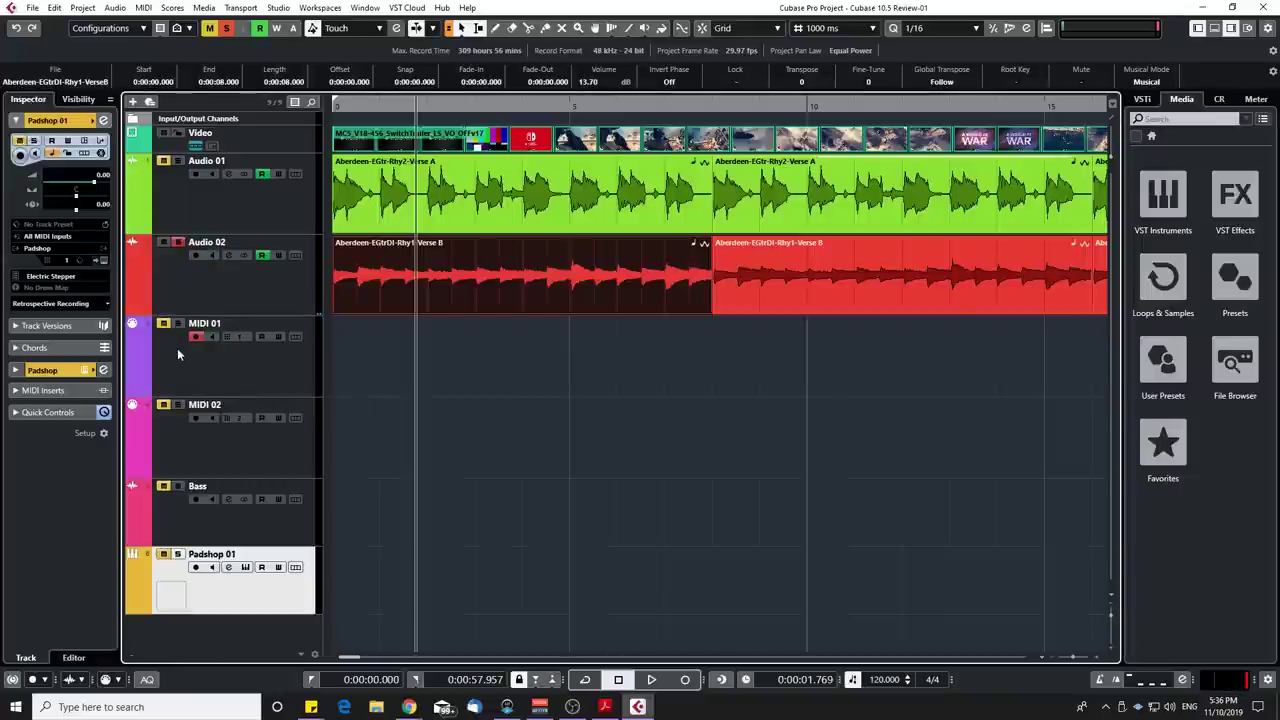
click(177, 242)
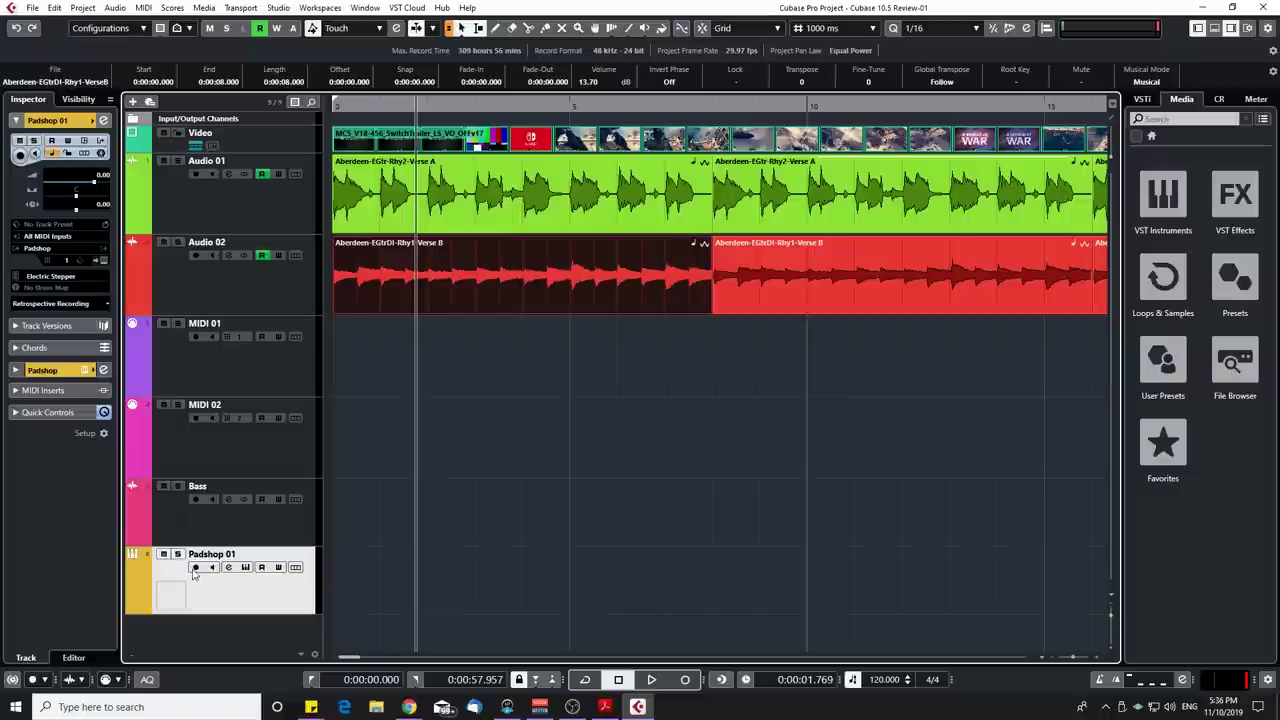
Record-arm Padshop 01 and open Padshop 2 with the MediaBay beside it
click(195, 568)
click(98, 261)
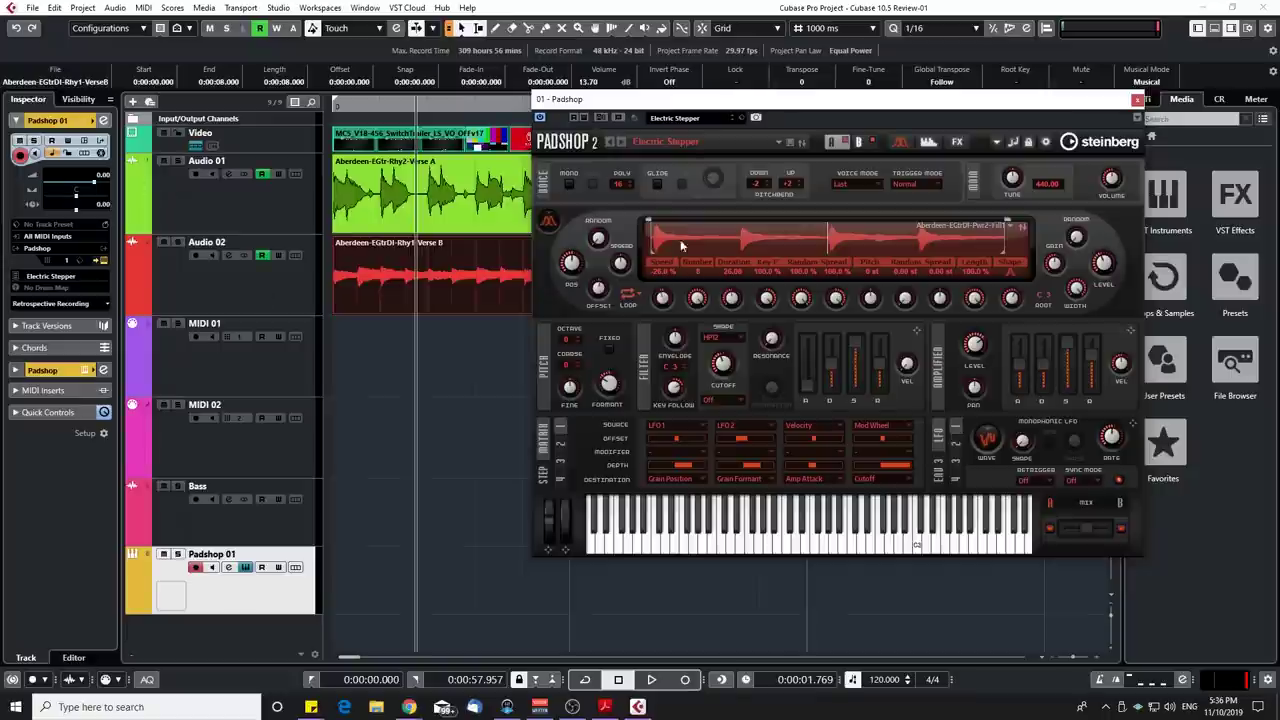
drag(830, 107, 710, 115)
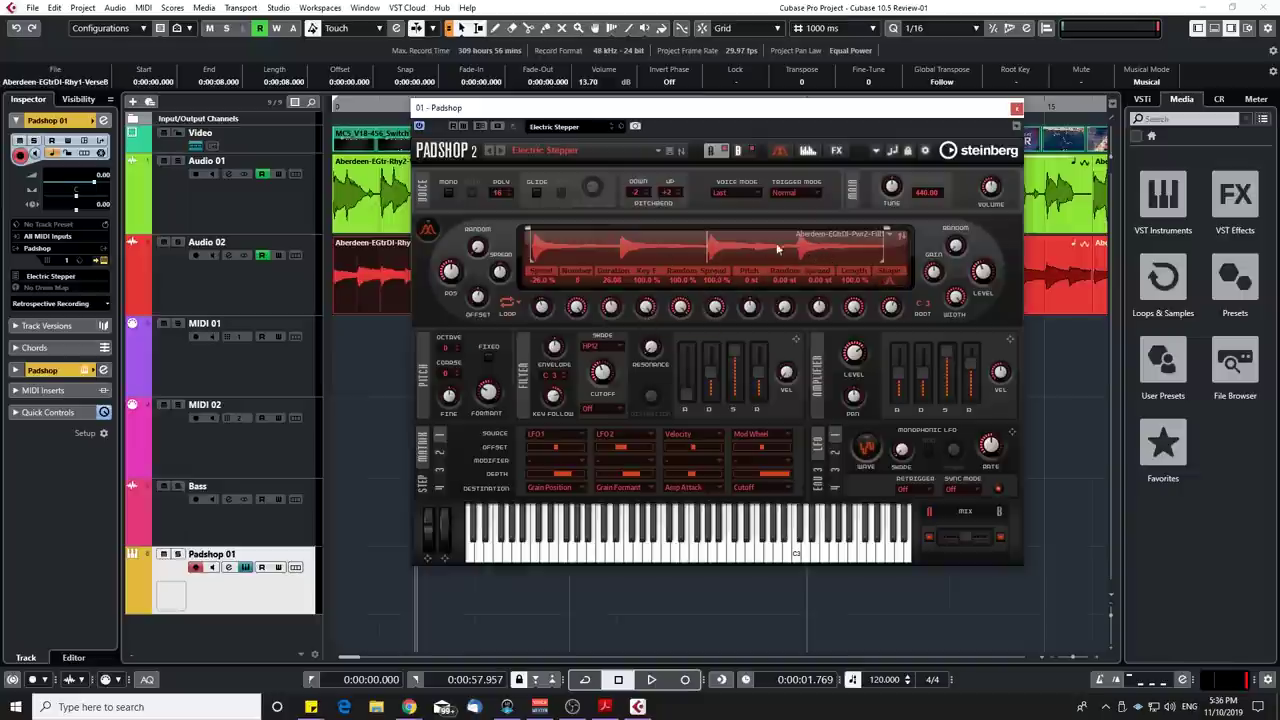
drag(731, 100, 566, 87)
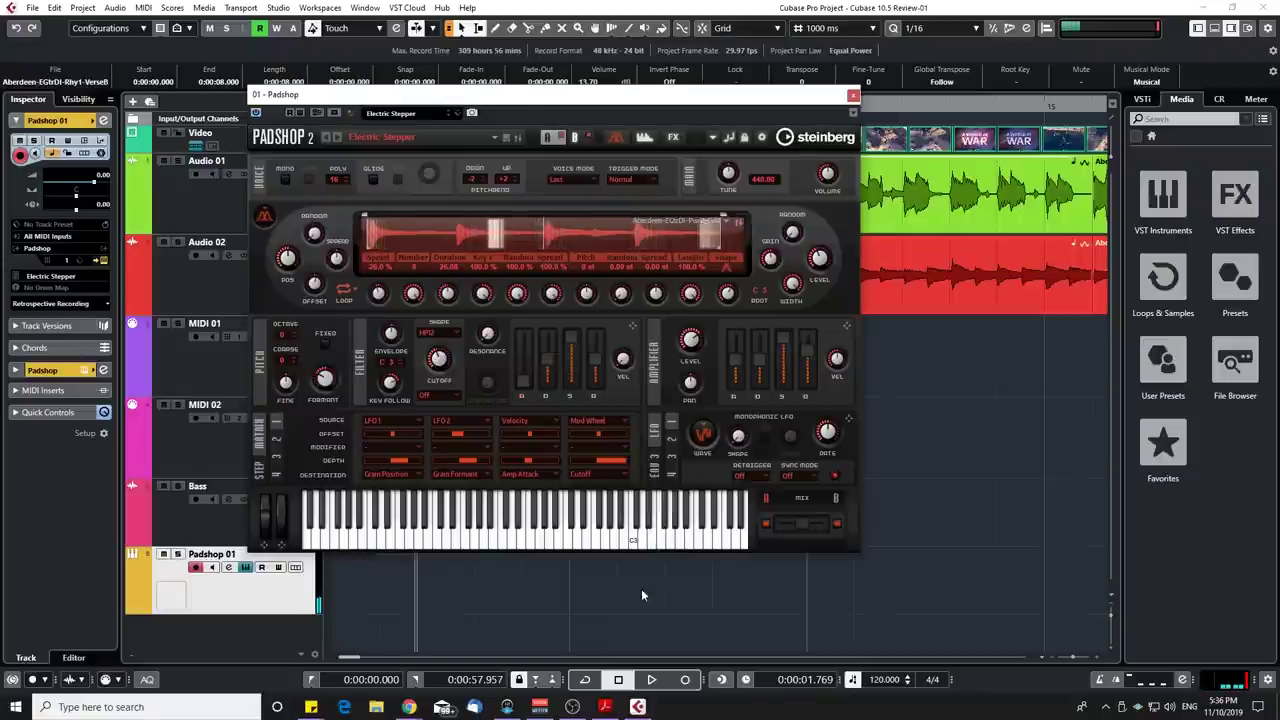
key(F5)
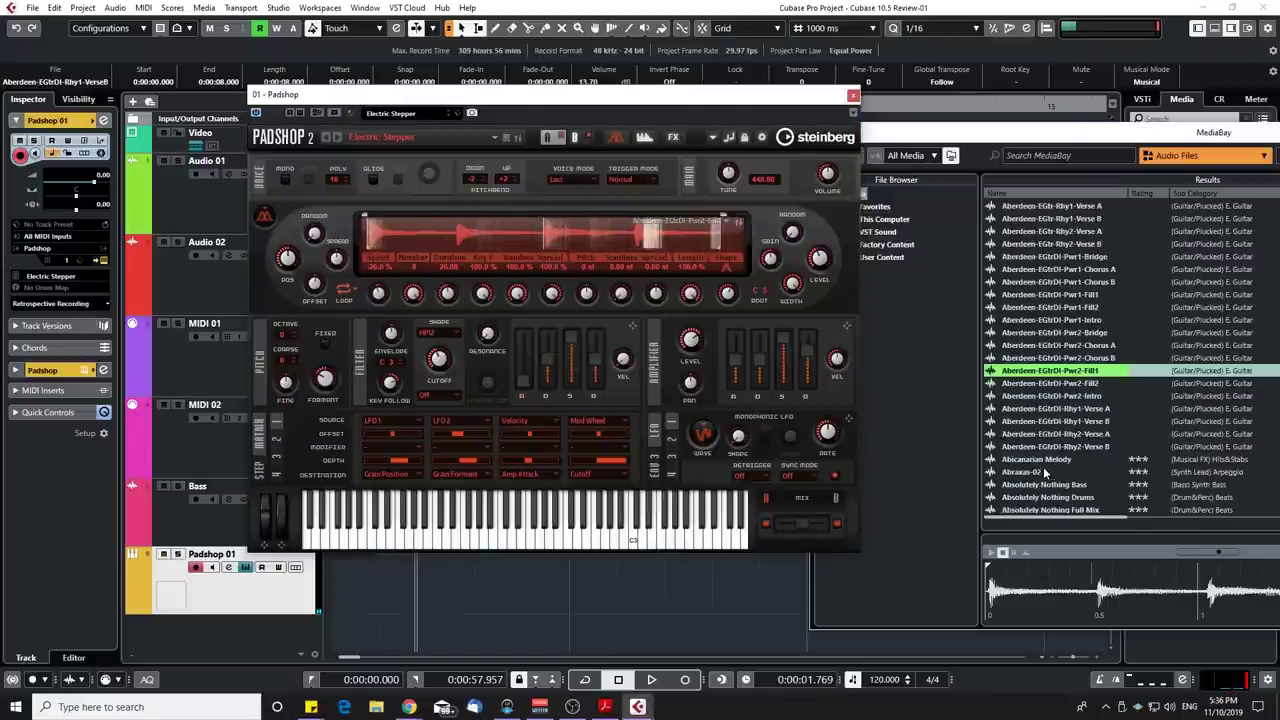
Drag the Abraxas-02 sample from MediaBay into Padshop's grain source, then move Padshop right
click(1042, 472)
drag(1042, 472, 633, 265)
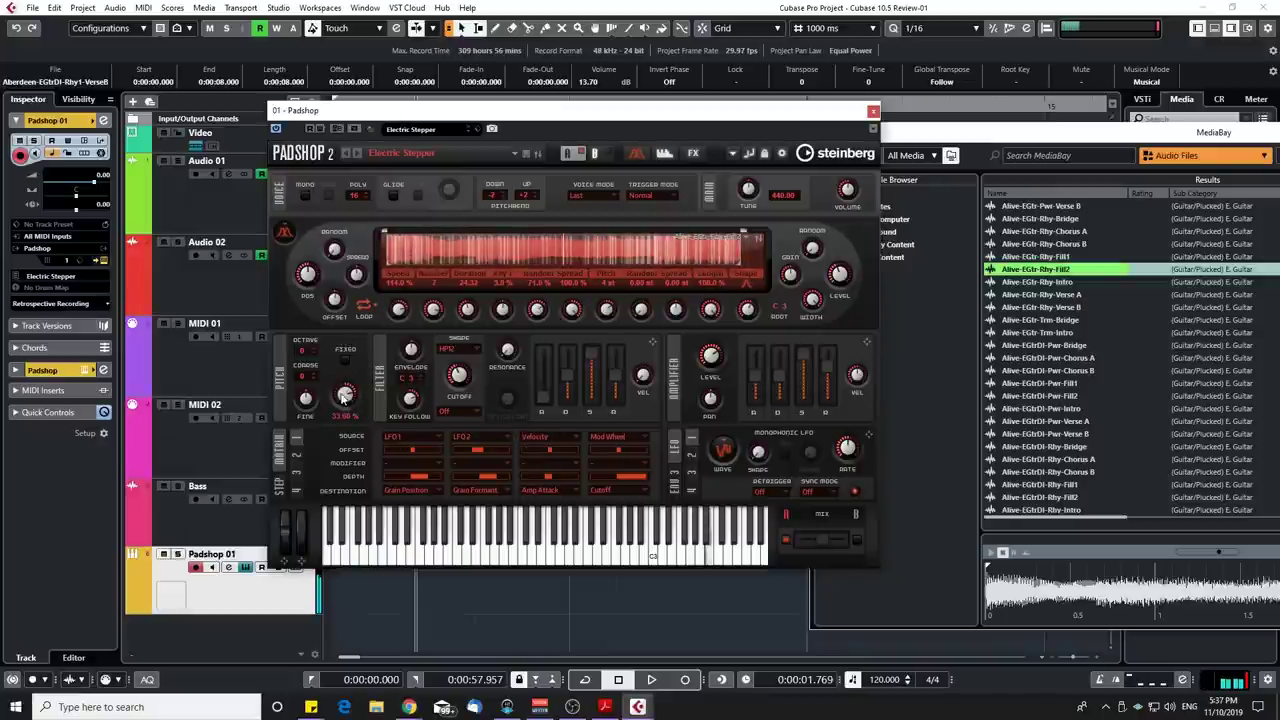
mouse_move(340, 418)
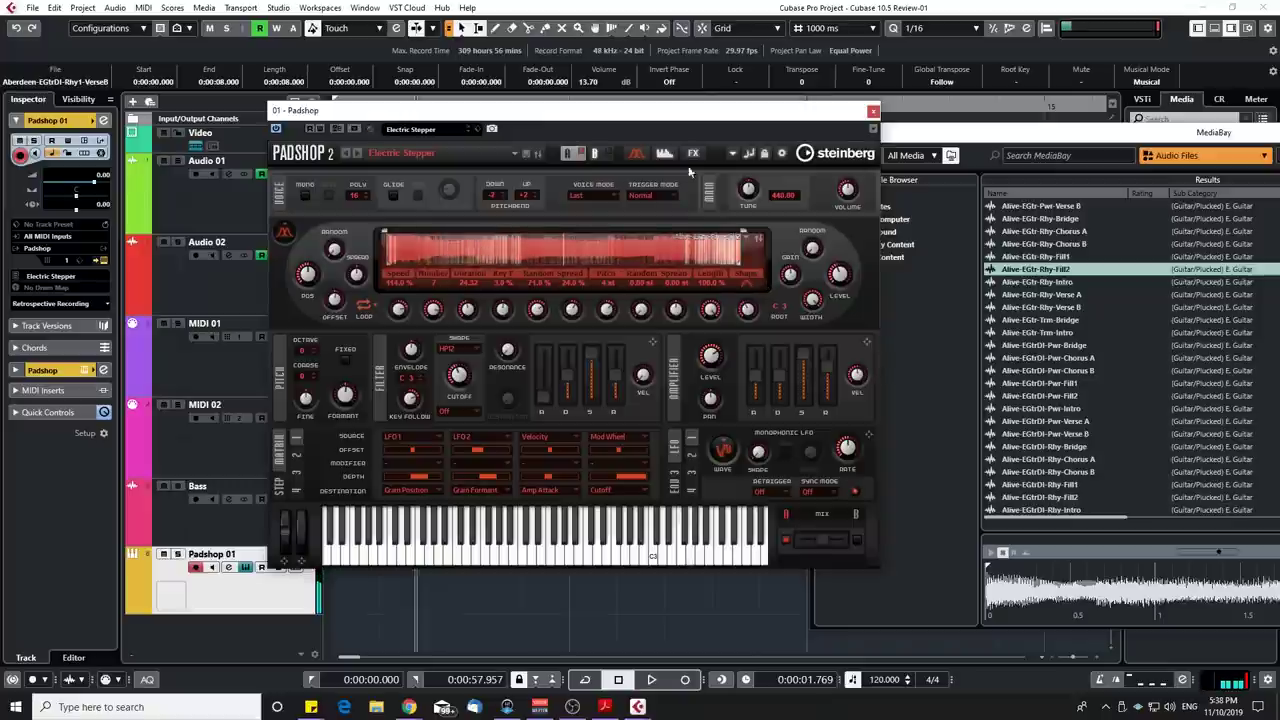
drag(676, 104, 1045, 105)
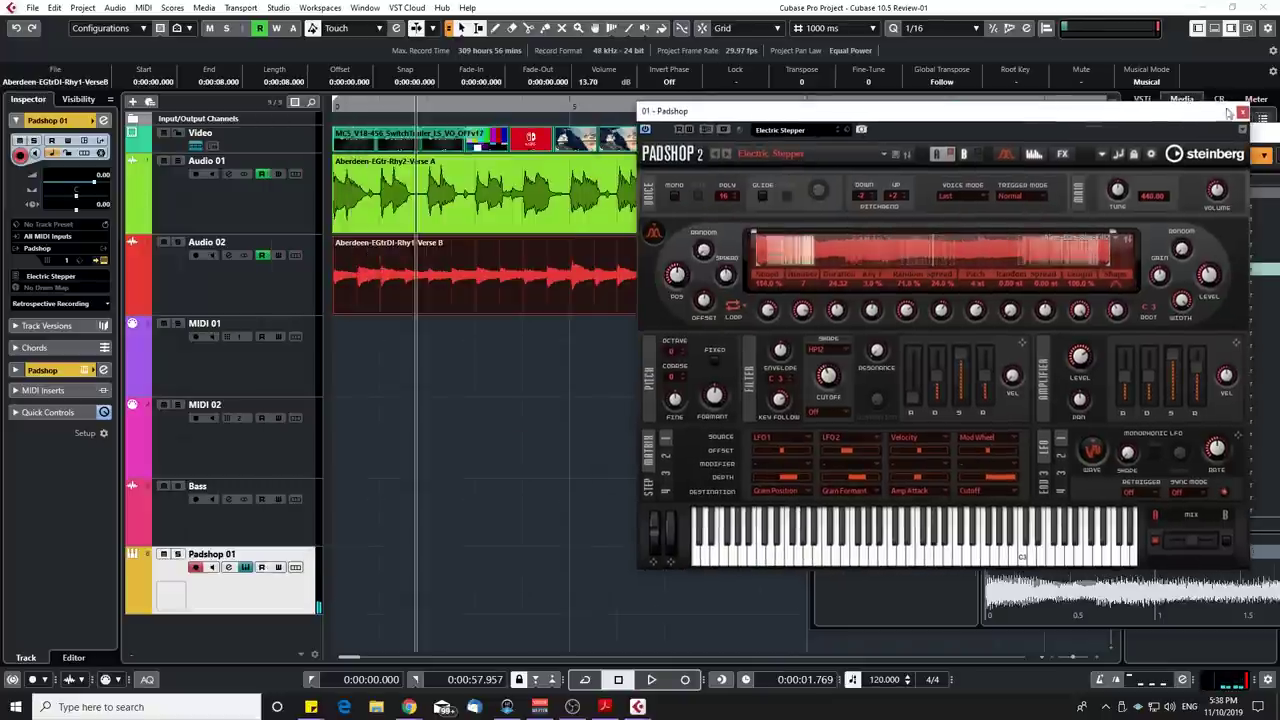
Browse the Padshop preset list and close the preset browser without changing presets
click(782, 133)
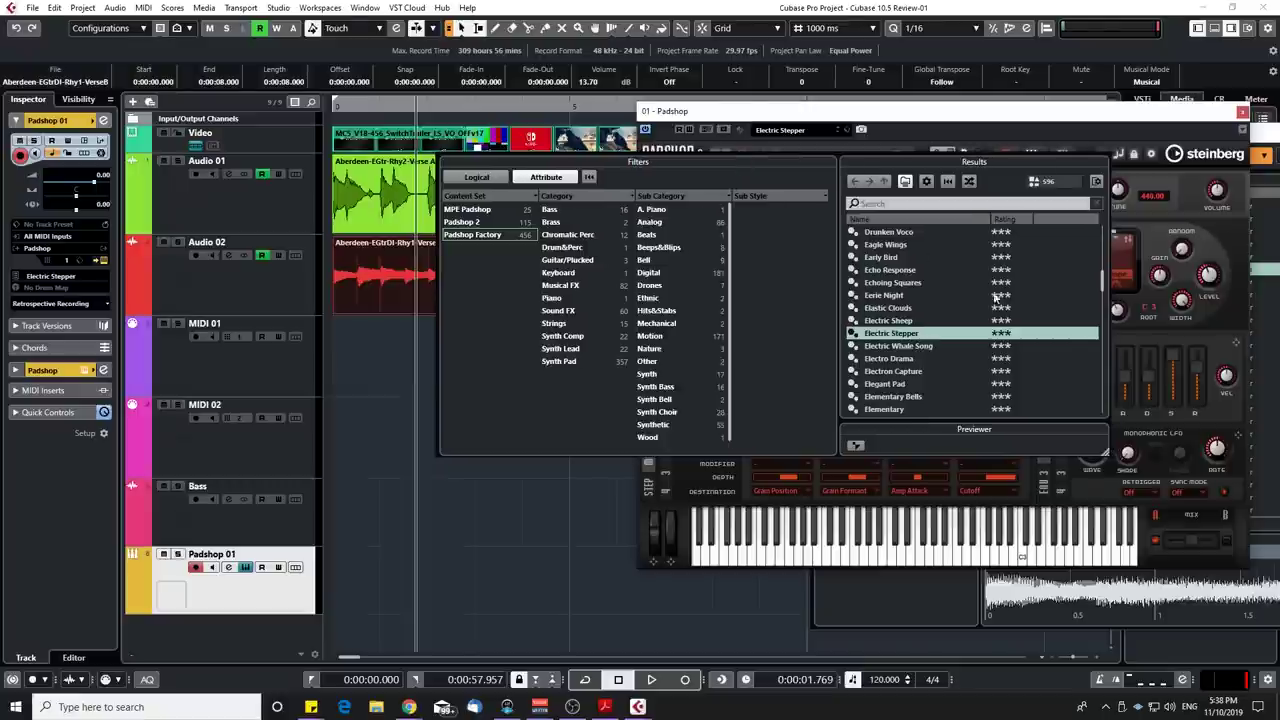
scroll(1084, 349, down, 5)
scroll(1082, 349, down, 10)
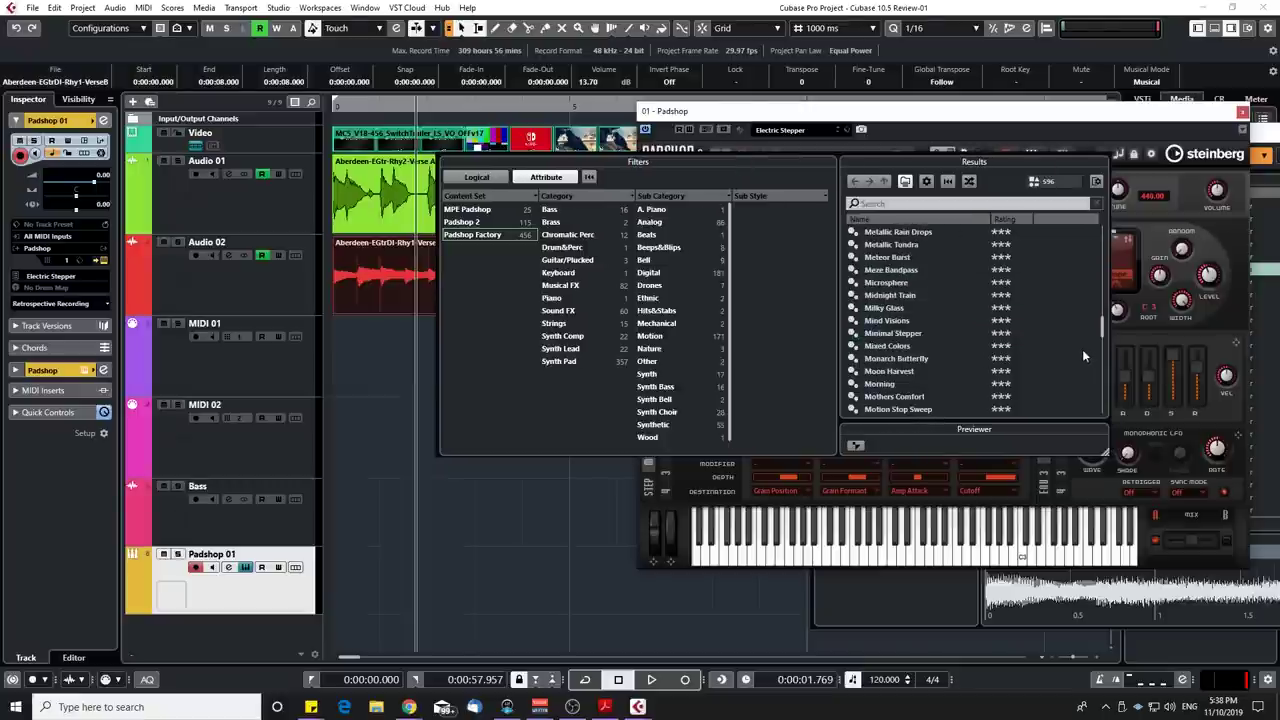
scroll(1082, 352, down, 10)
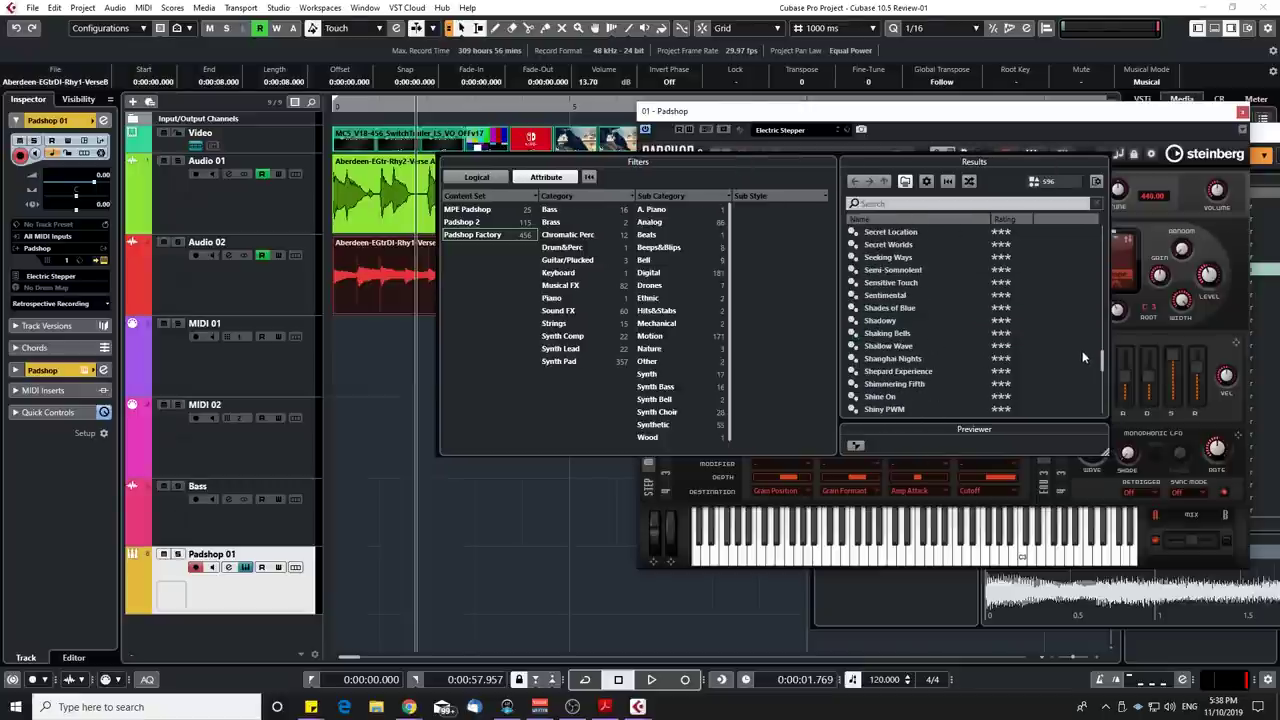
scroll(1082, 356, down, 10)
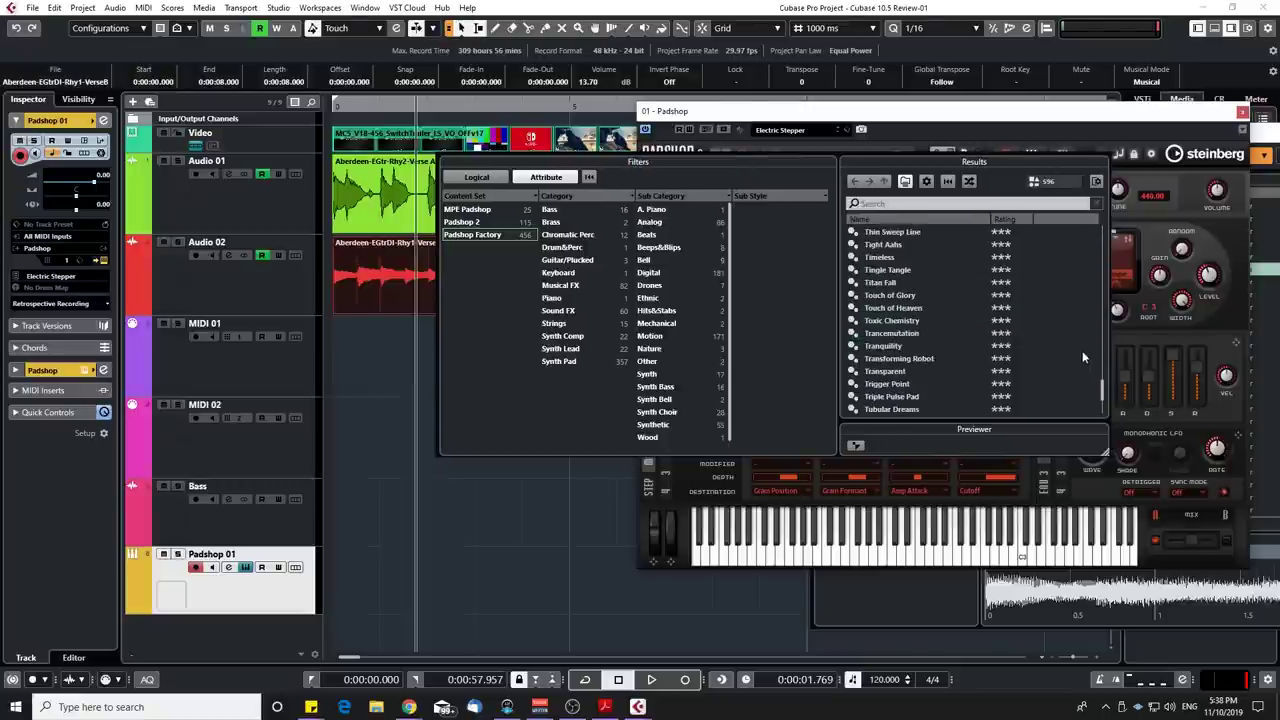
scroll(1082, 351, up, 10)
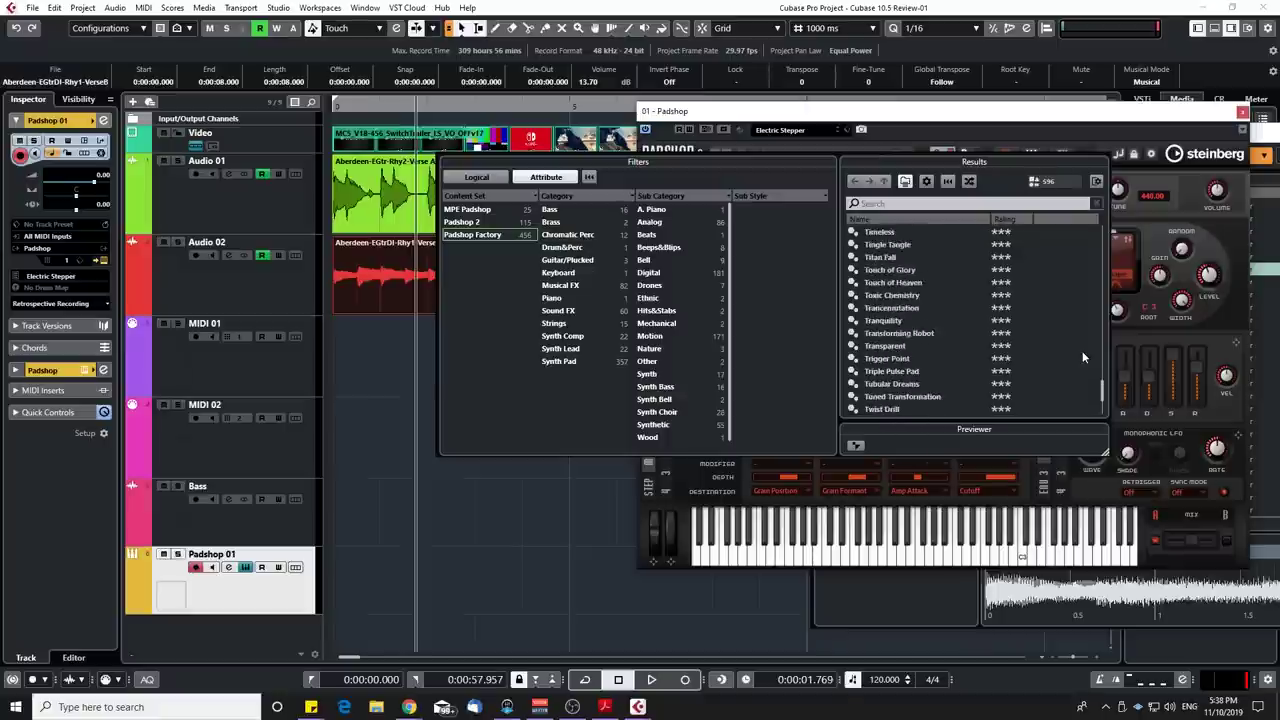
click(949, 115)
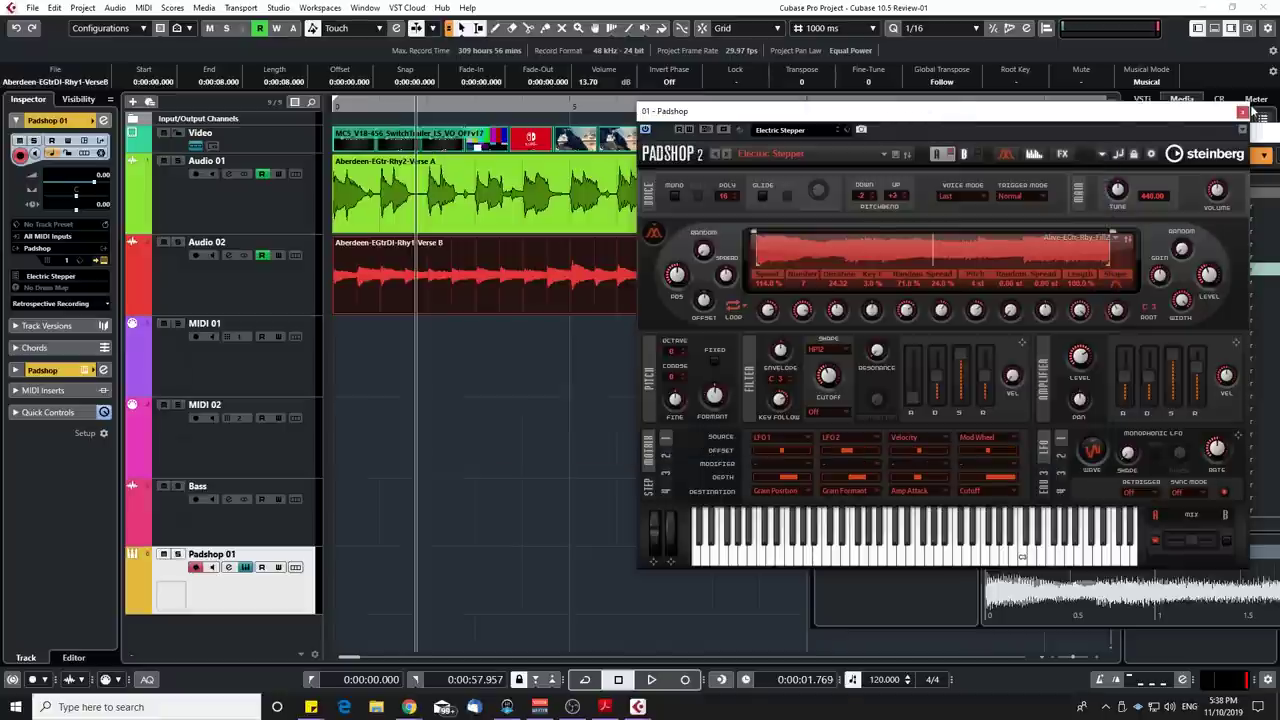
Close the Padshop 2 window and the MediaBay
click(1242, 111)
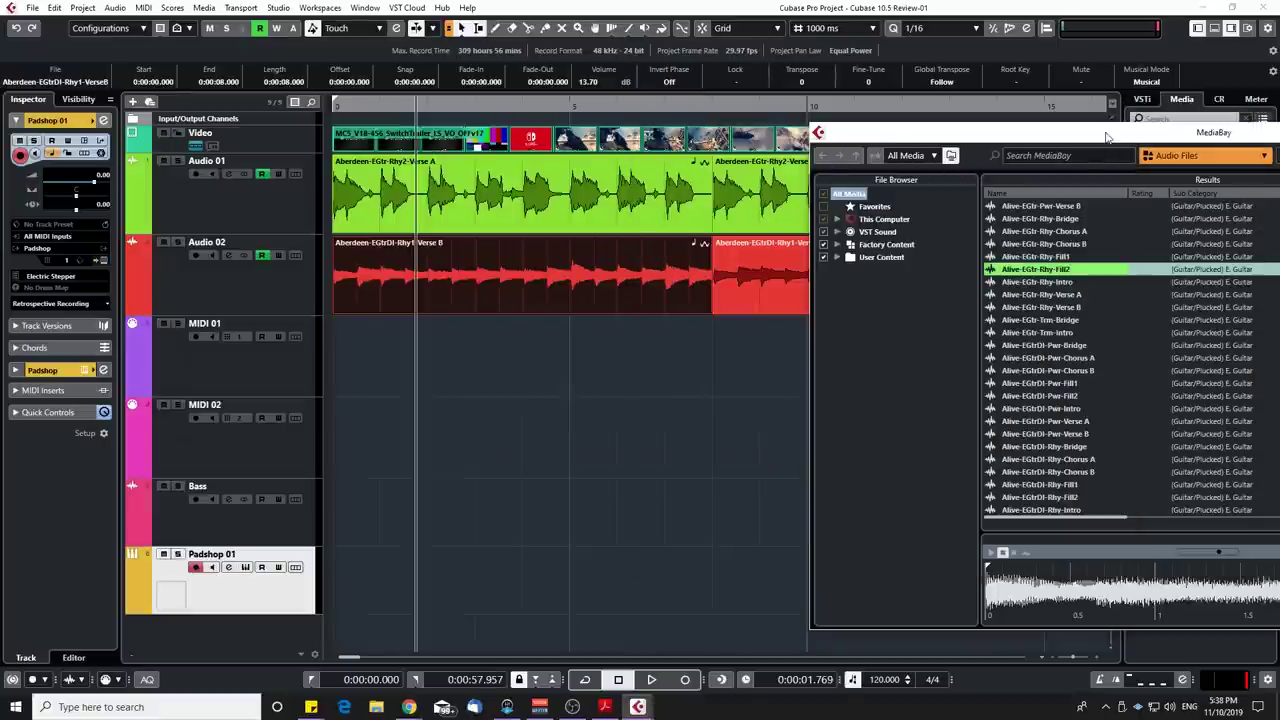
drag(1106, 136, 674, 132)
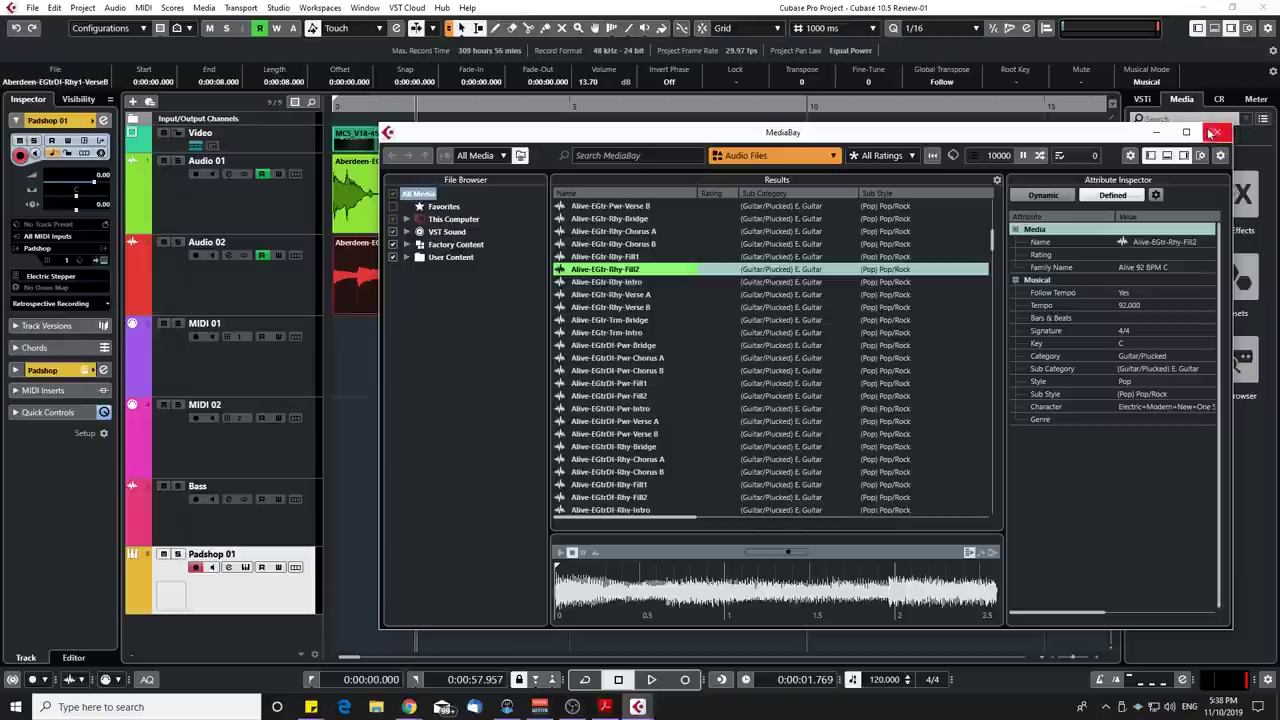
click(1216, 132)
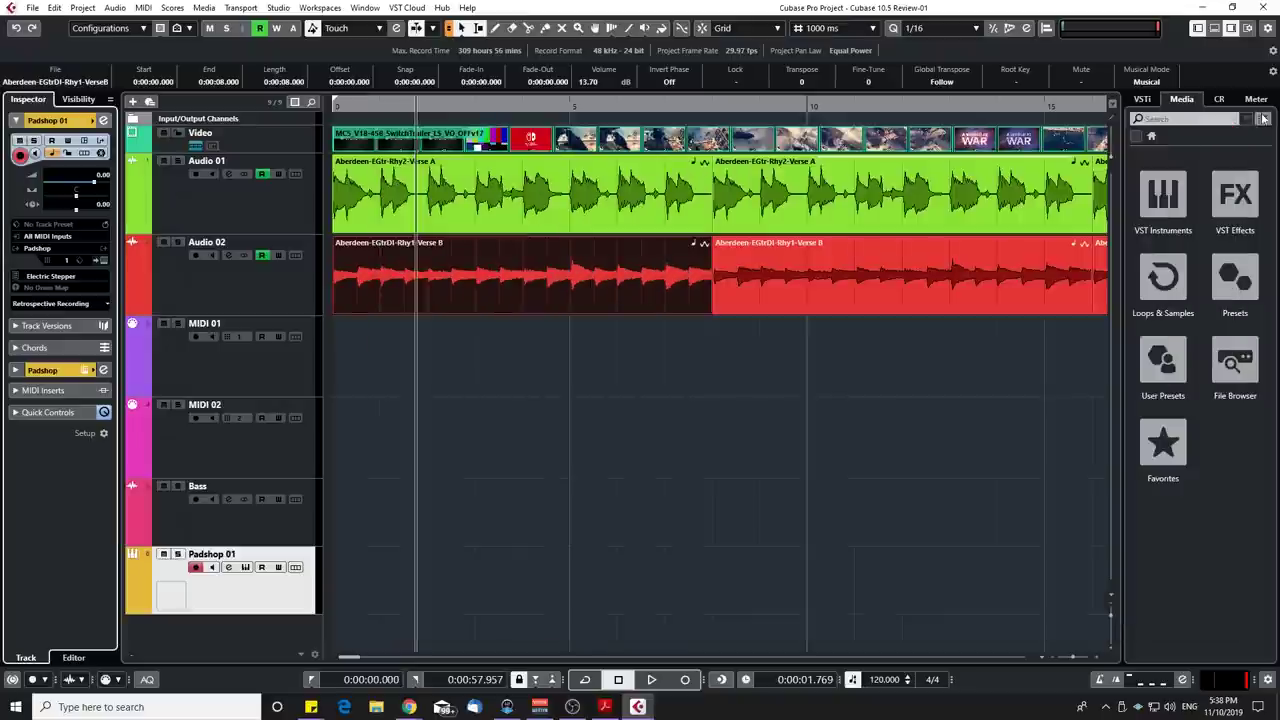
Clear the Audio 02 event selection and open the MixConsole with F3 to show all seven channels plus Stereo Out
click(822, 412)
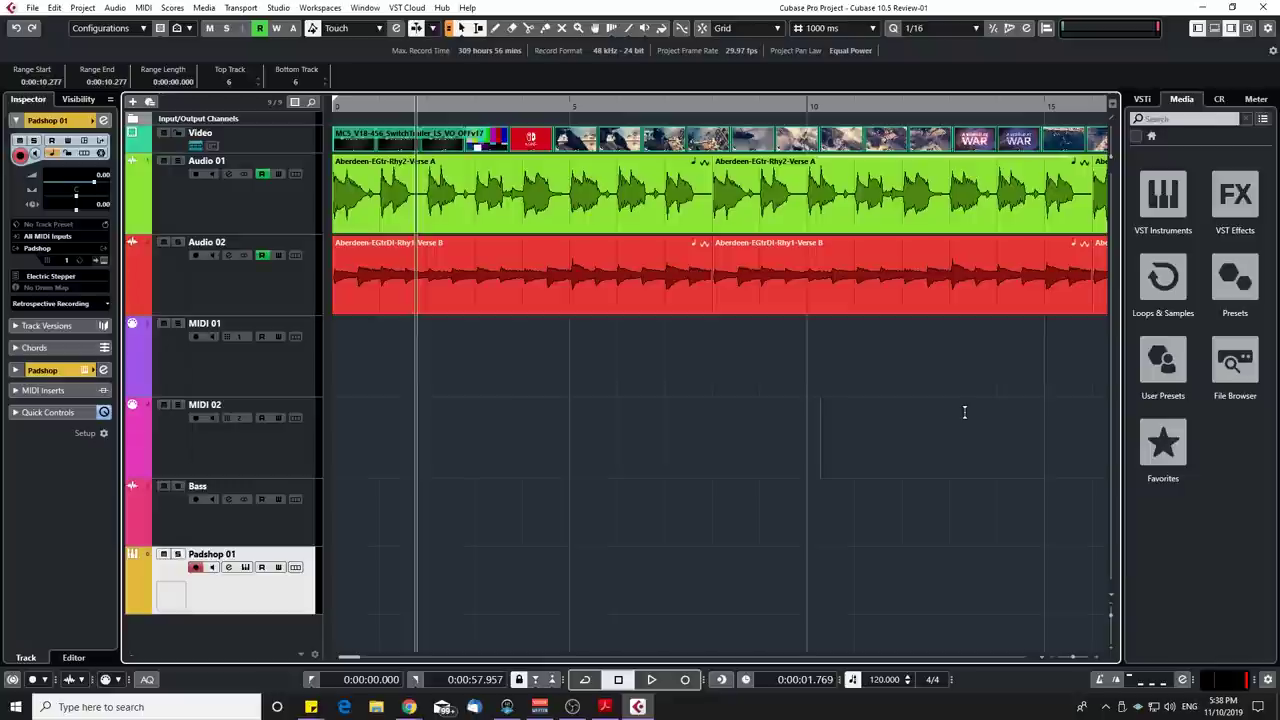
key(F3)
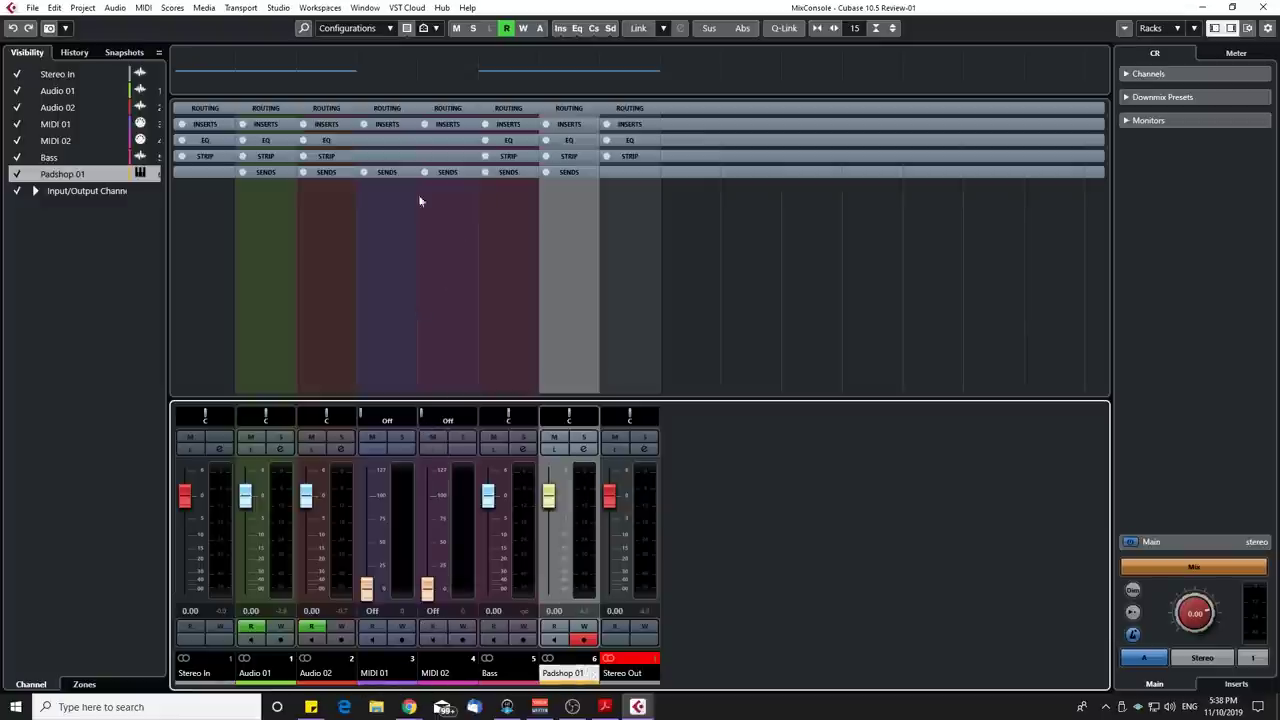
In Preferences, raise the Track & MixConsole Color Strength in two increments, applying each
click(54, 7)
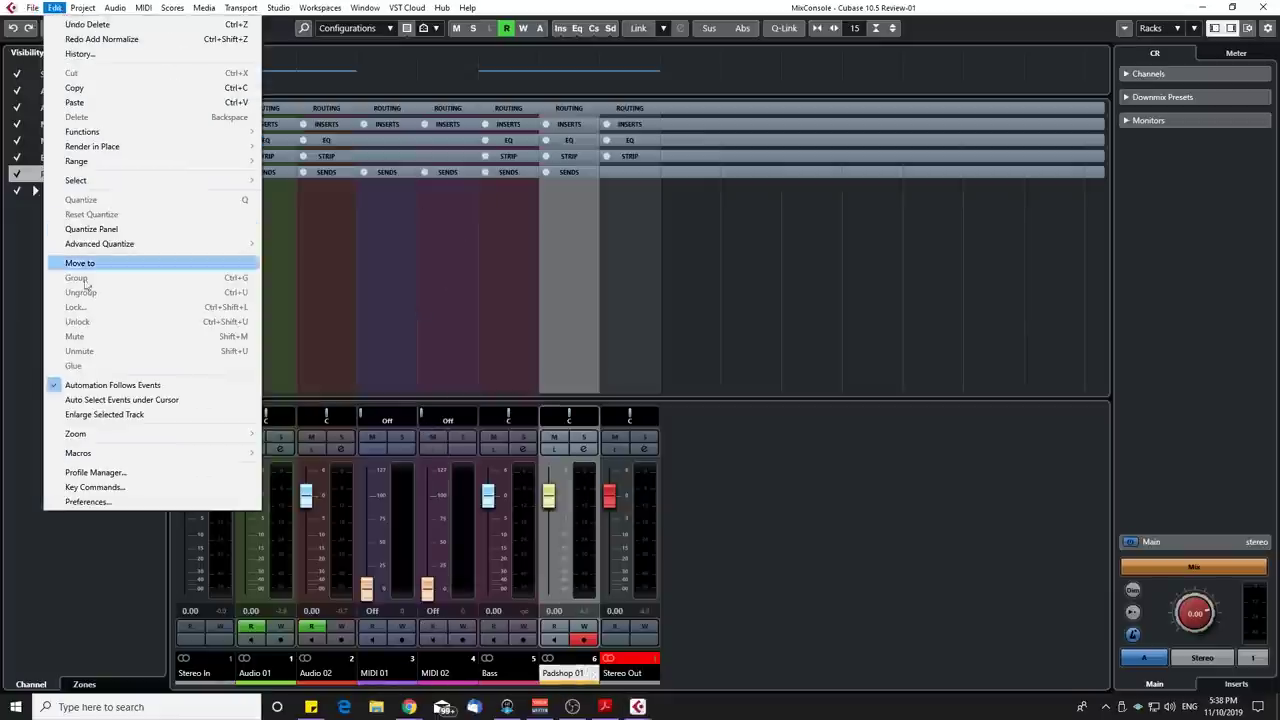
click(84, 502)
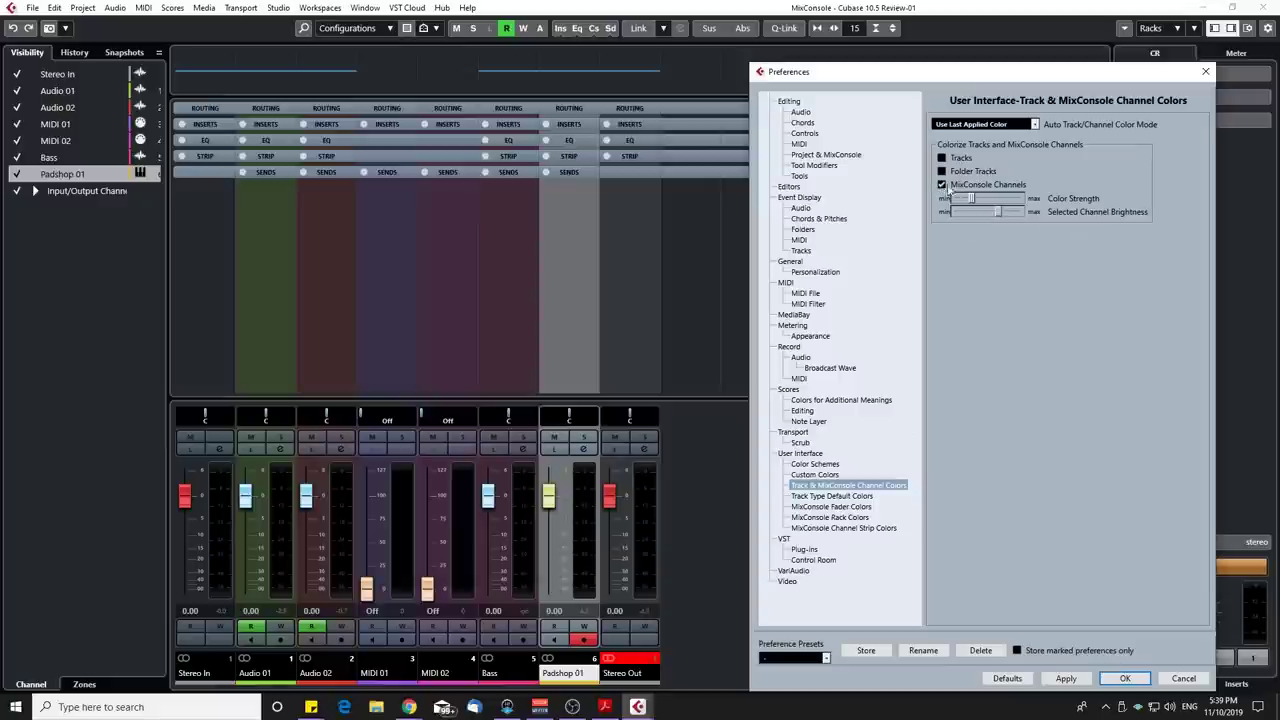
drag(980, 204, 1006, 202)
click(1062, 679)
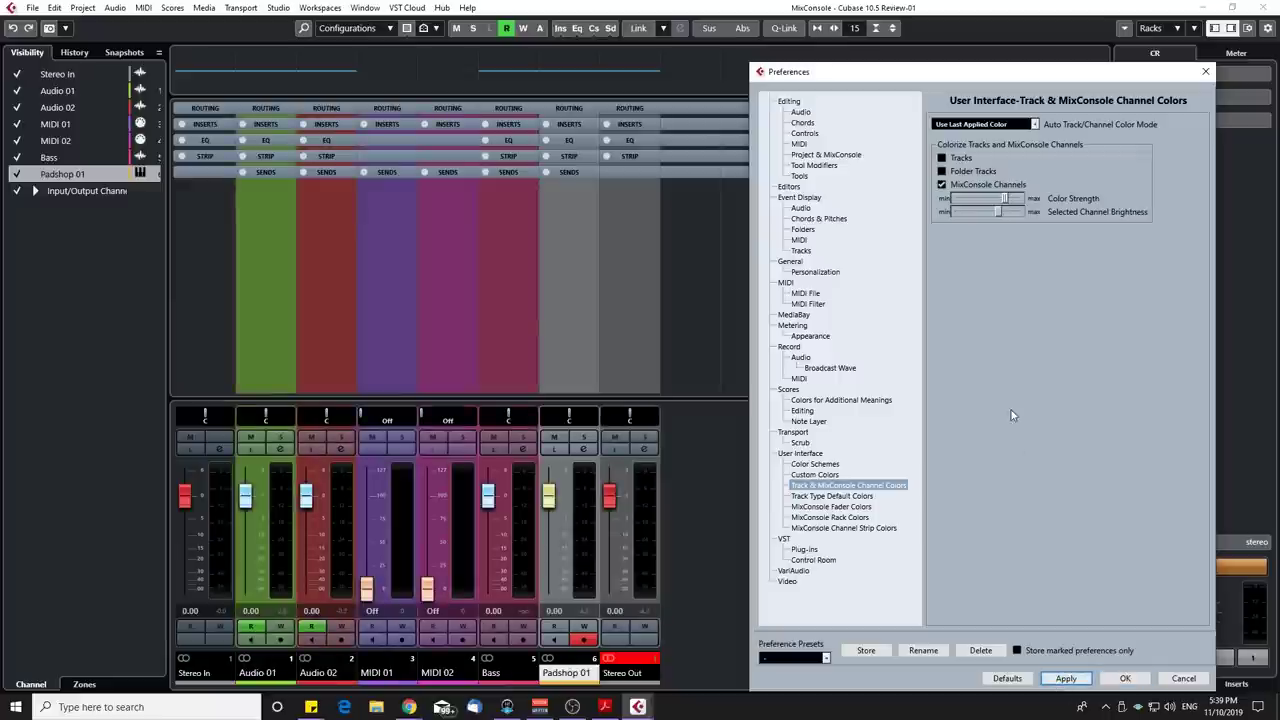
drag(1006, 200, 1016, 200)
click(1066, 679)
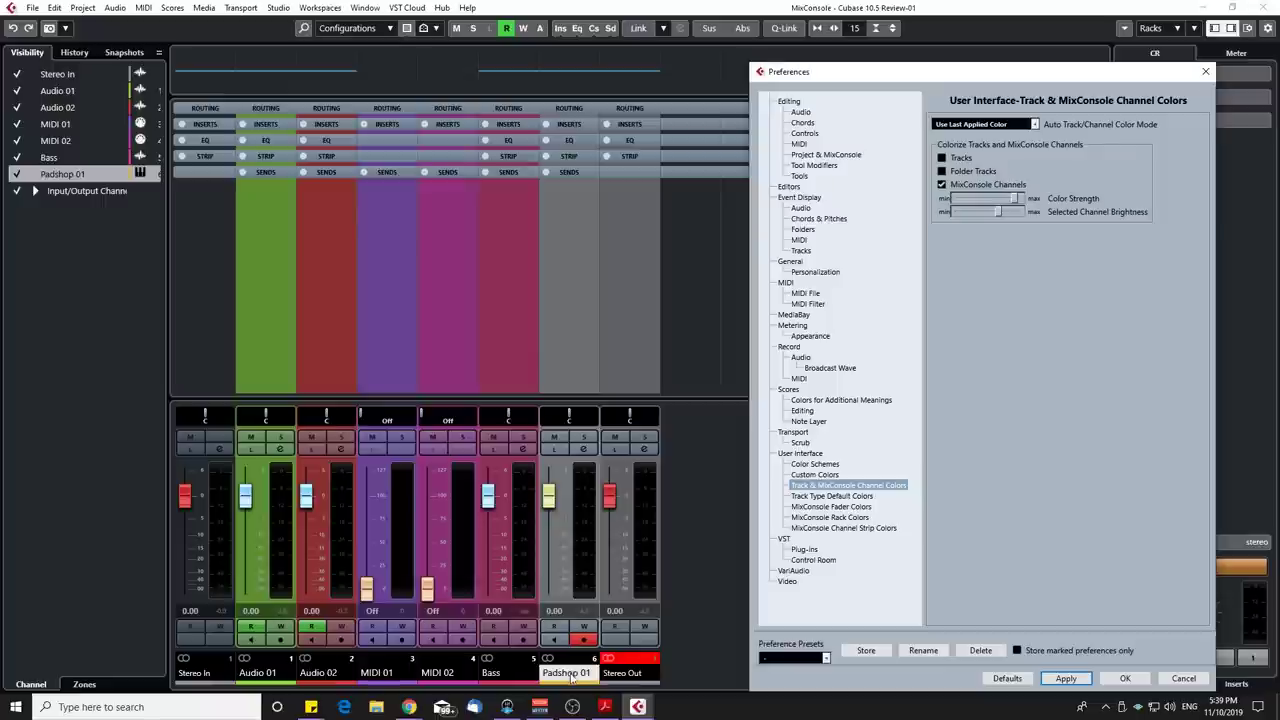
Increase the Selected Channel Brightness, apply it, and close Preferences
drag(997, 211, 1010, 212)
click(1066, 678)
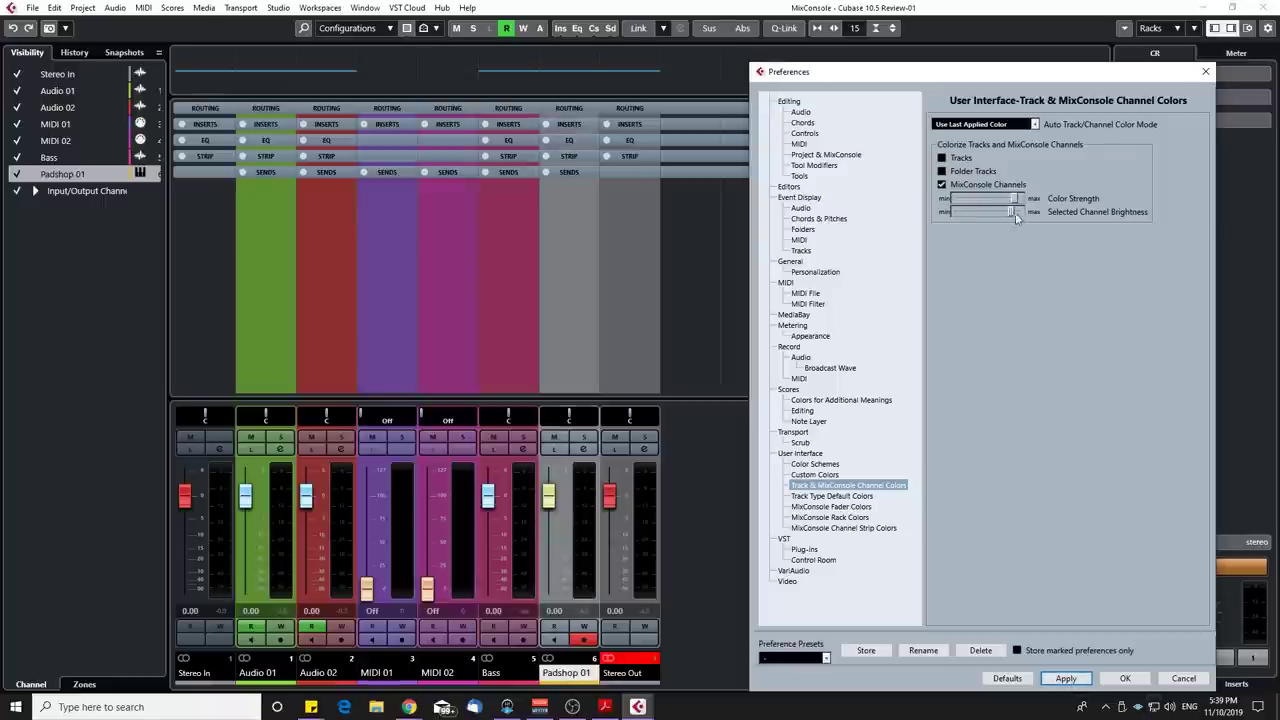
click(1124, 678)
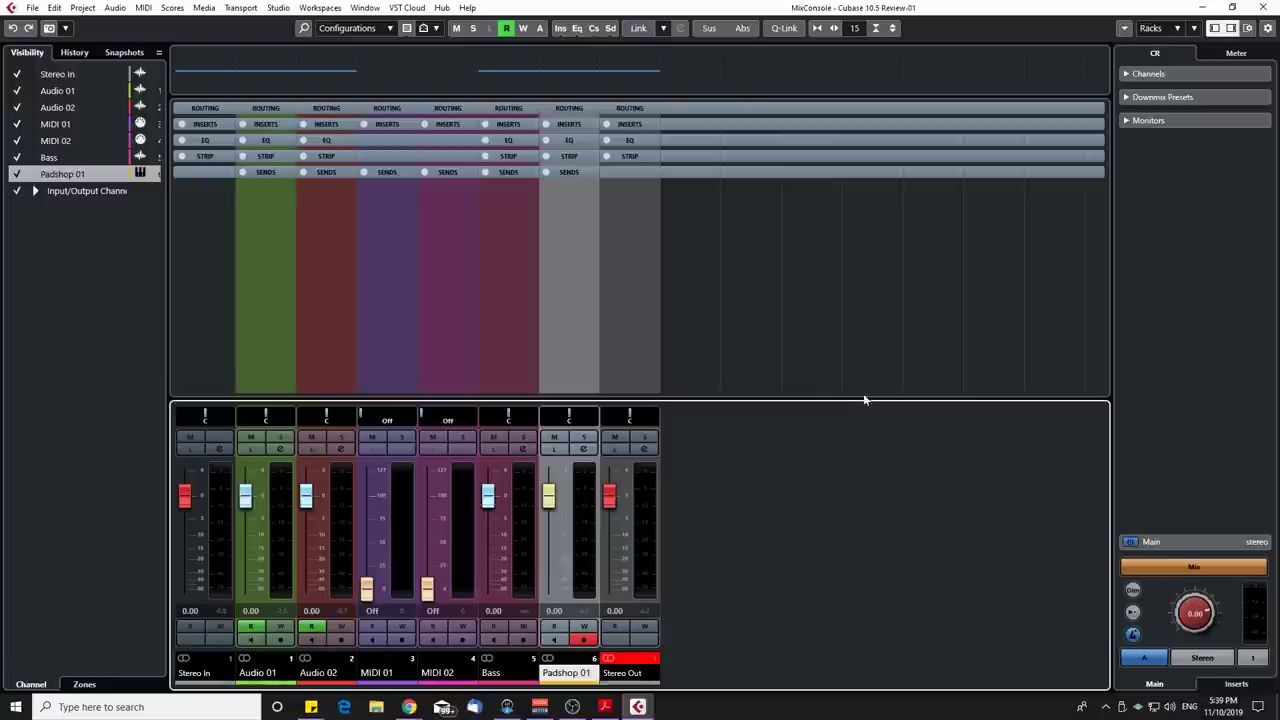
Select the MIDI 02, MIDI 01, Audio 02, Bass and Padshop 01 channels in turn, then close the MixConsole
click(451, 338)
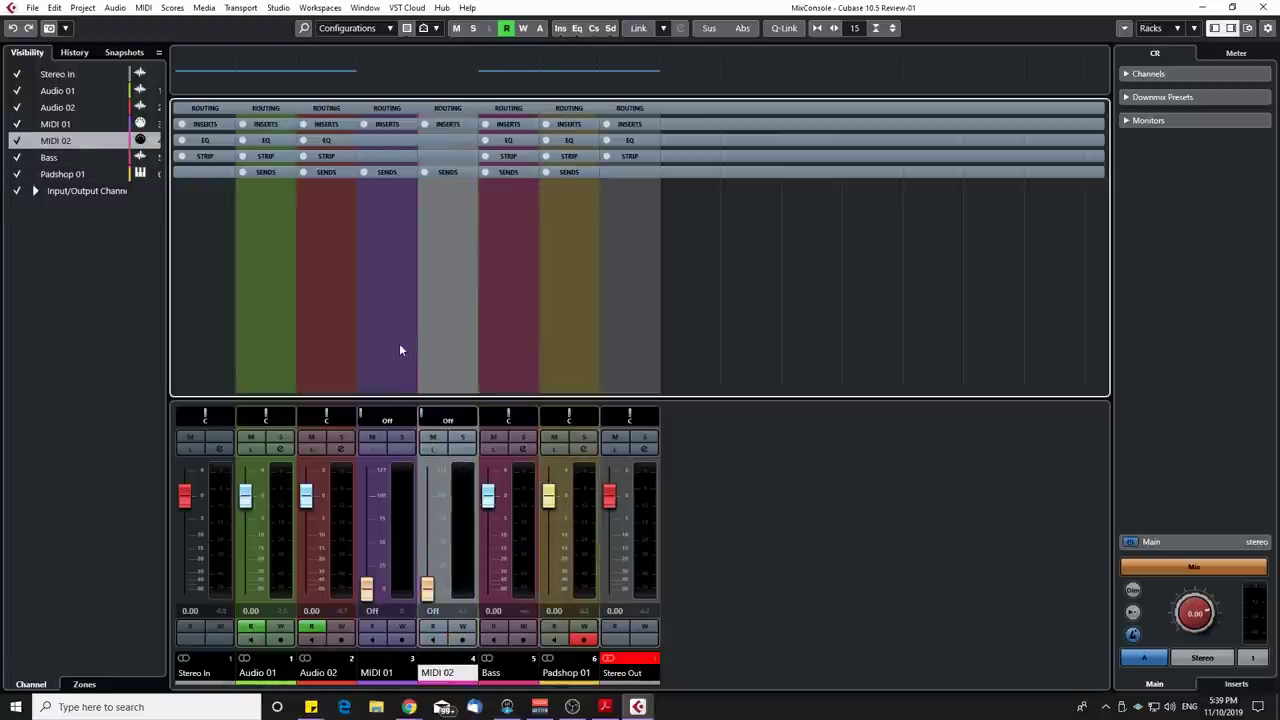
click(362, 370)
click(350, 375)
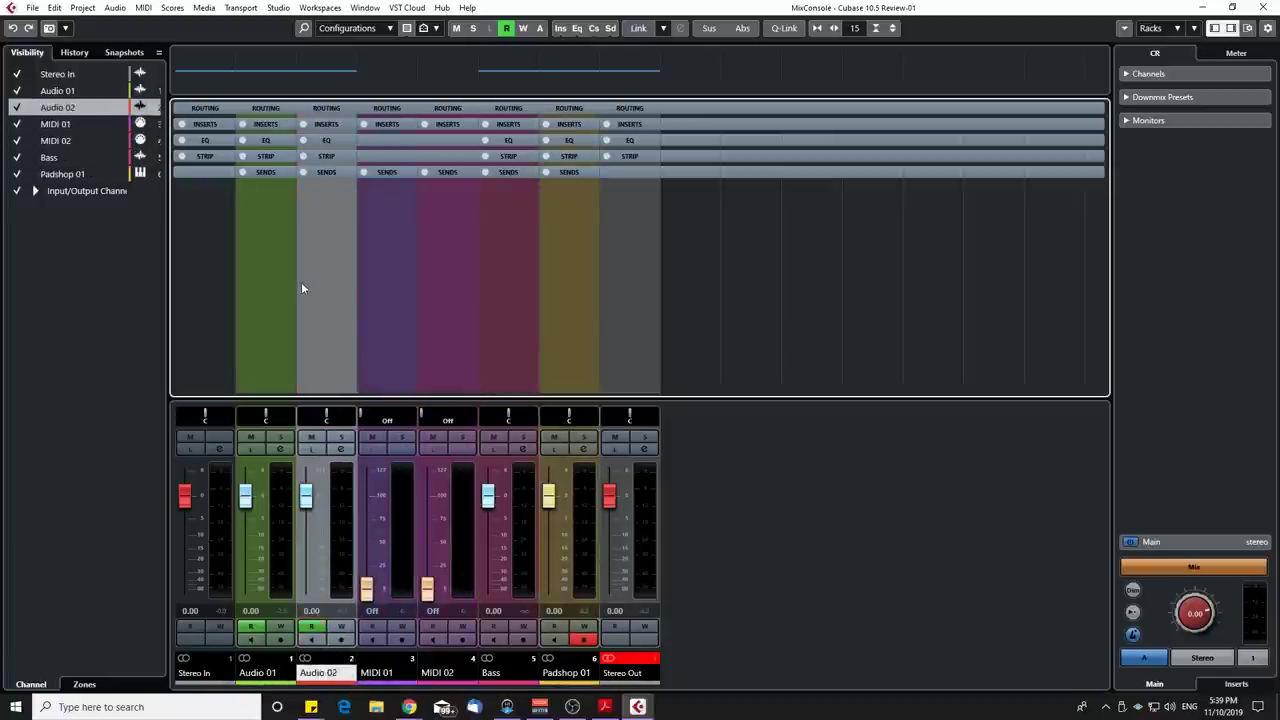
click(390, 300)
click(470, 305)
click(522, 304)
click(560, 315)
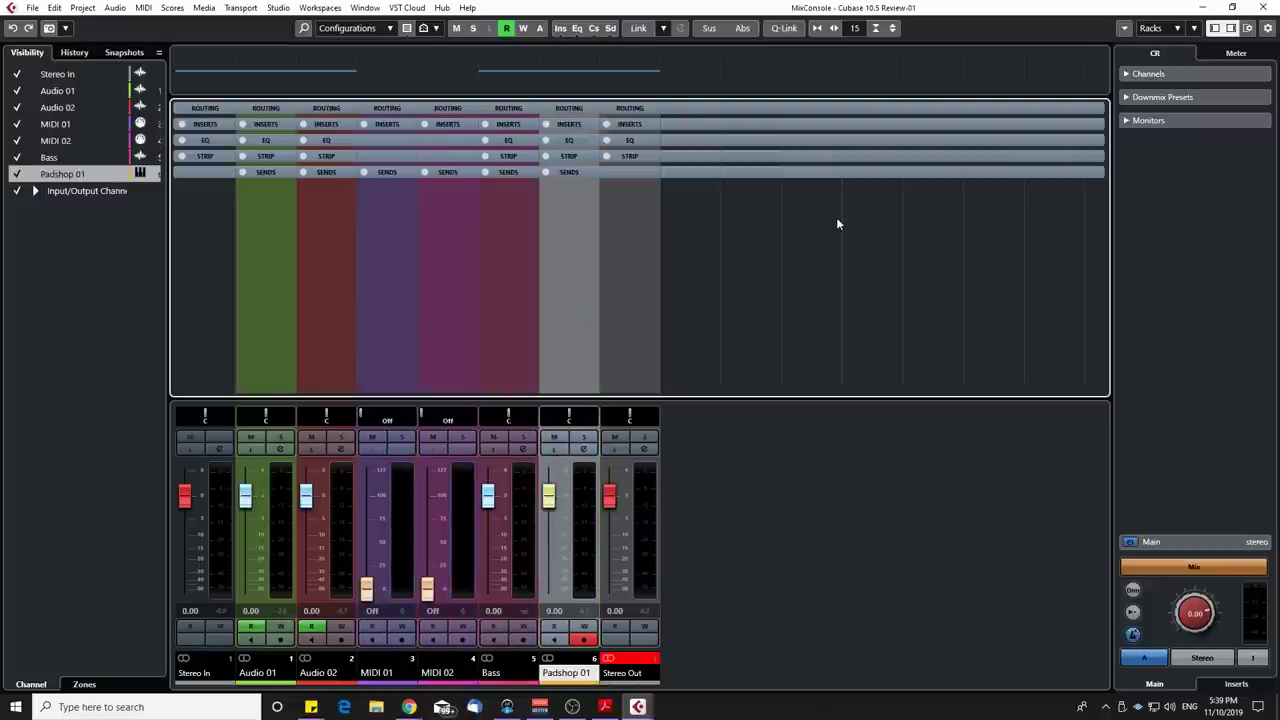
key(F3)
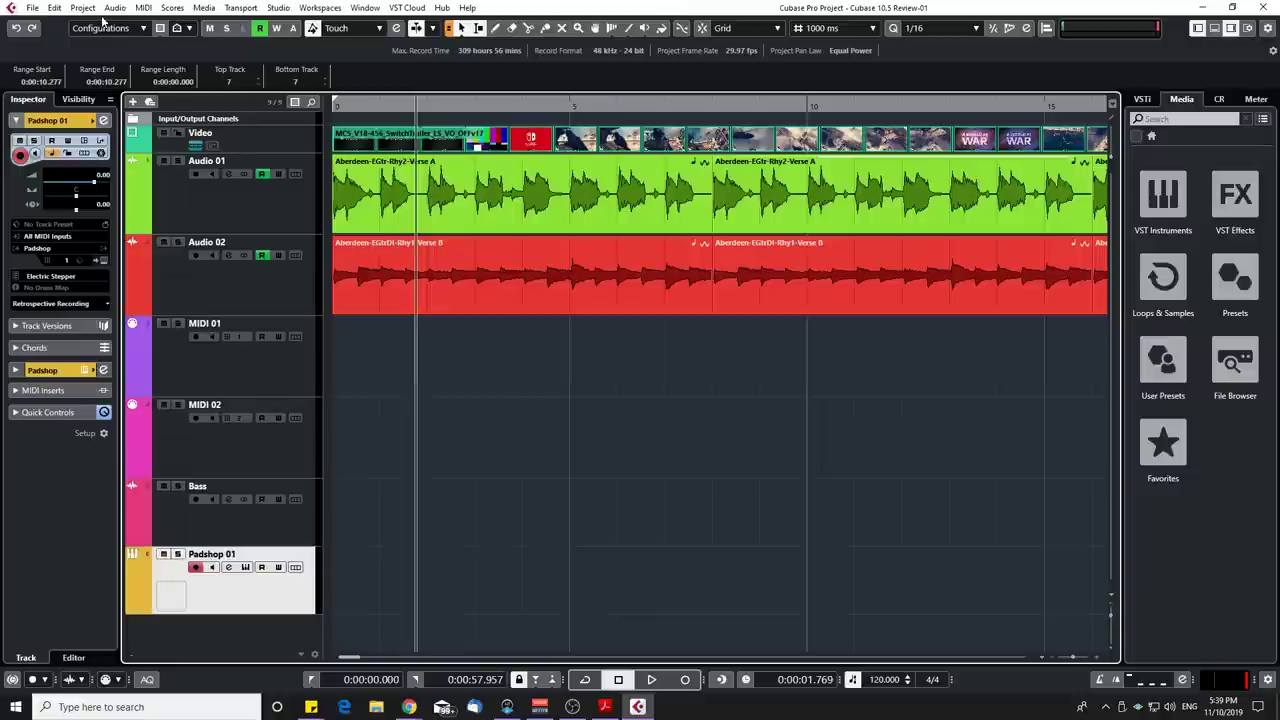
click(55, 8)
click(95, 487)
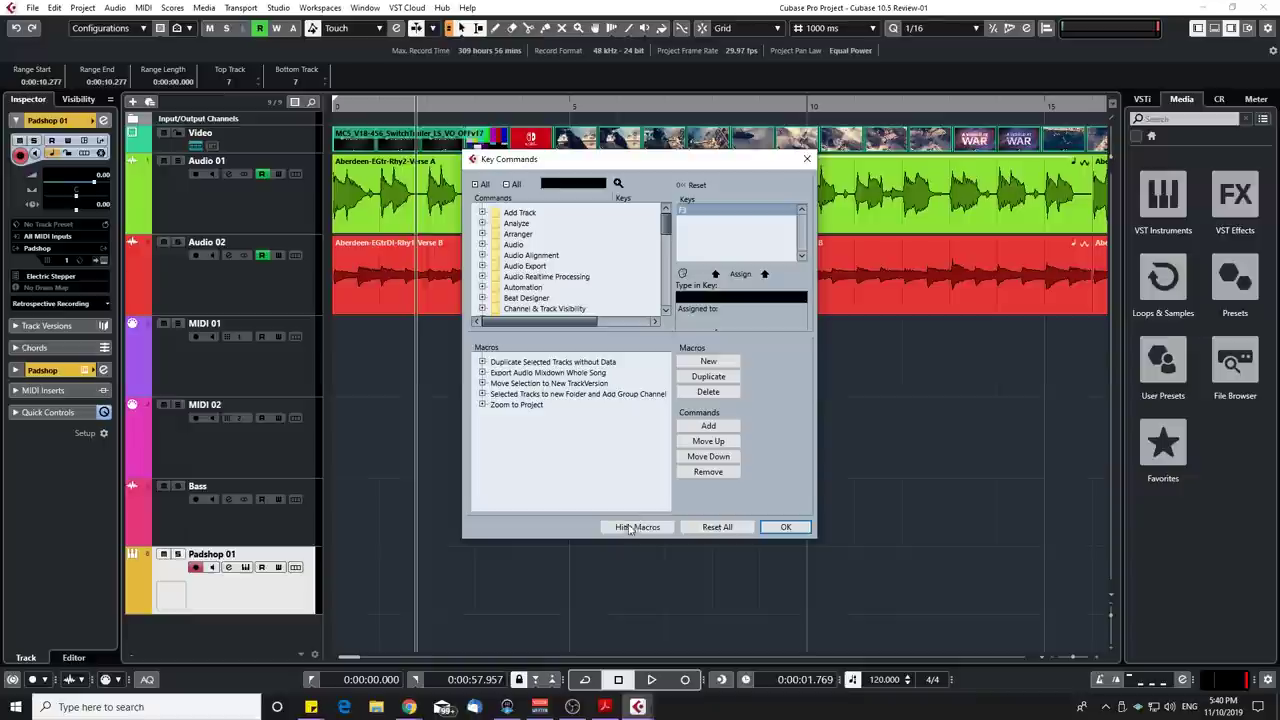
click(660, 525)
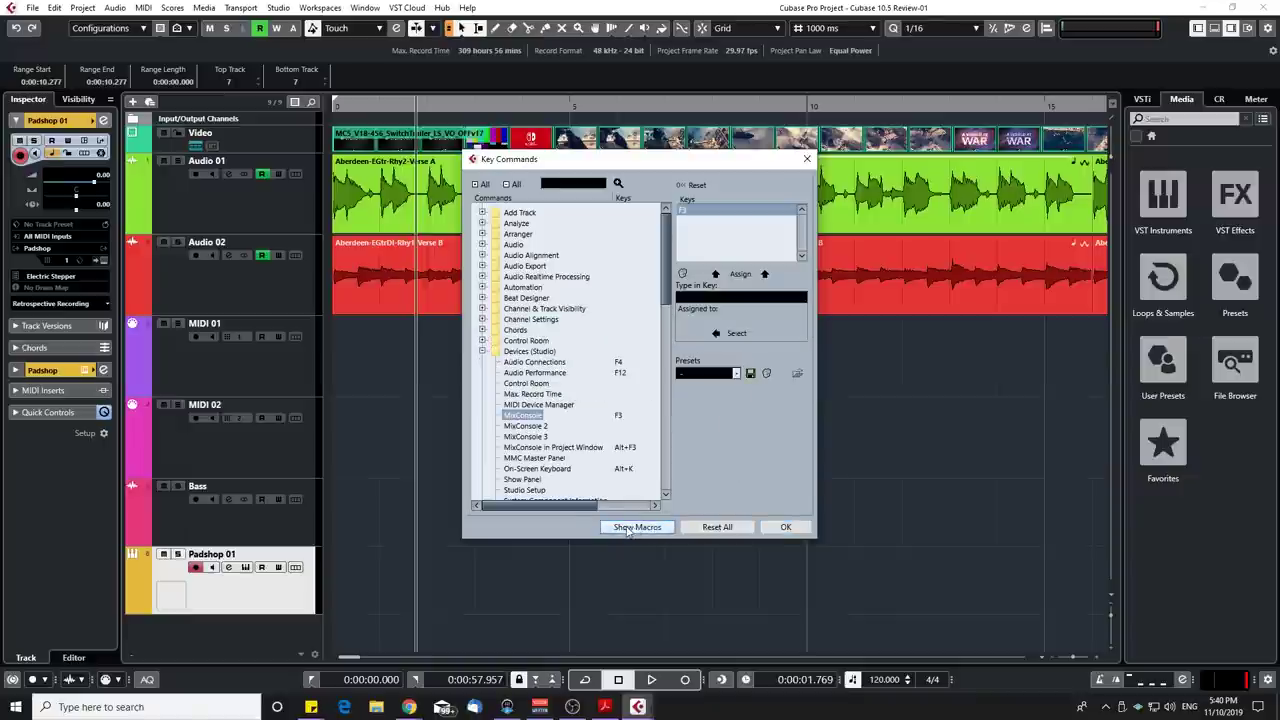
click(635, 527)
click(482, 383)
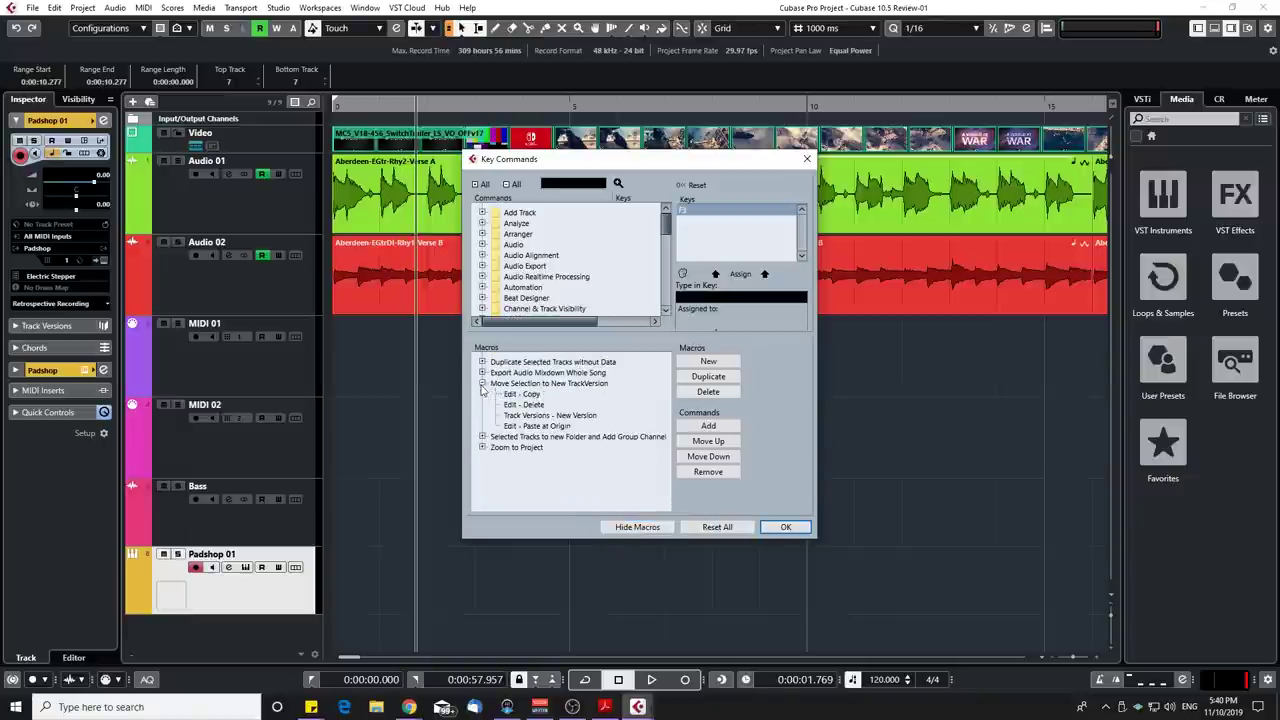
click(527, 404)
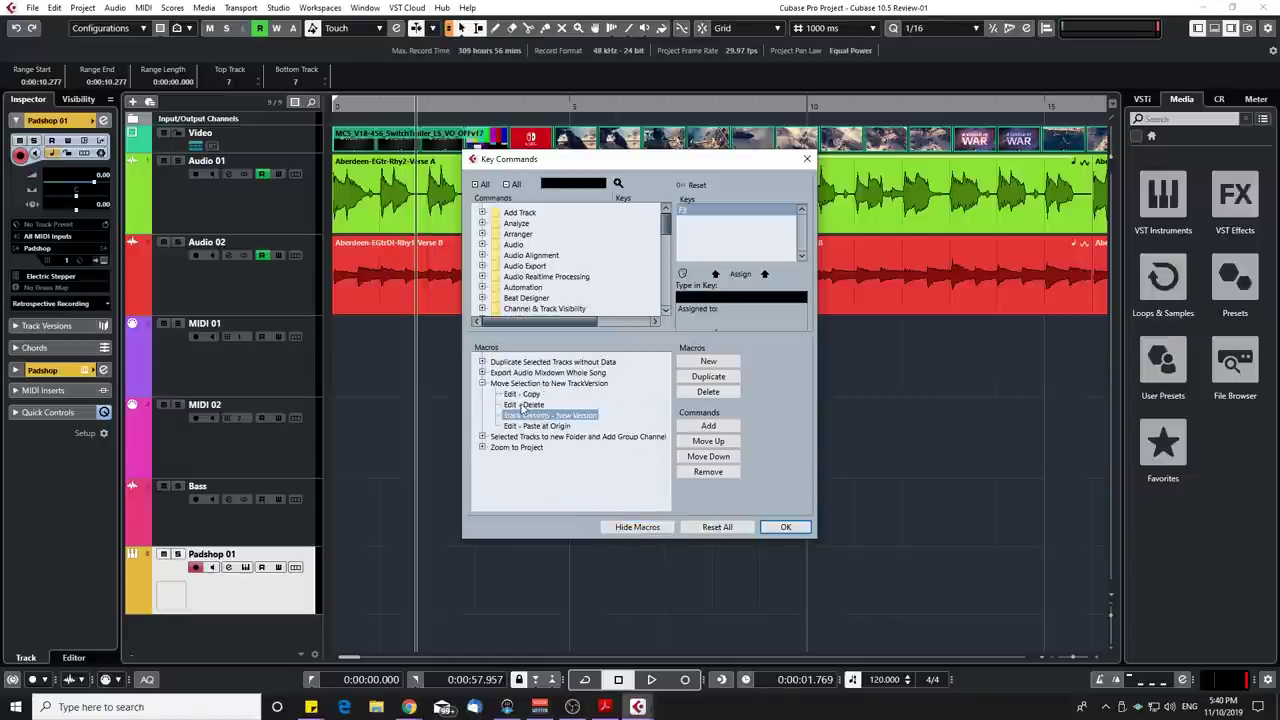
click(708, 442)
click(708, 456)
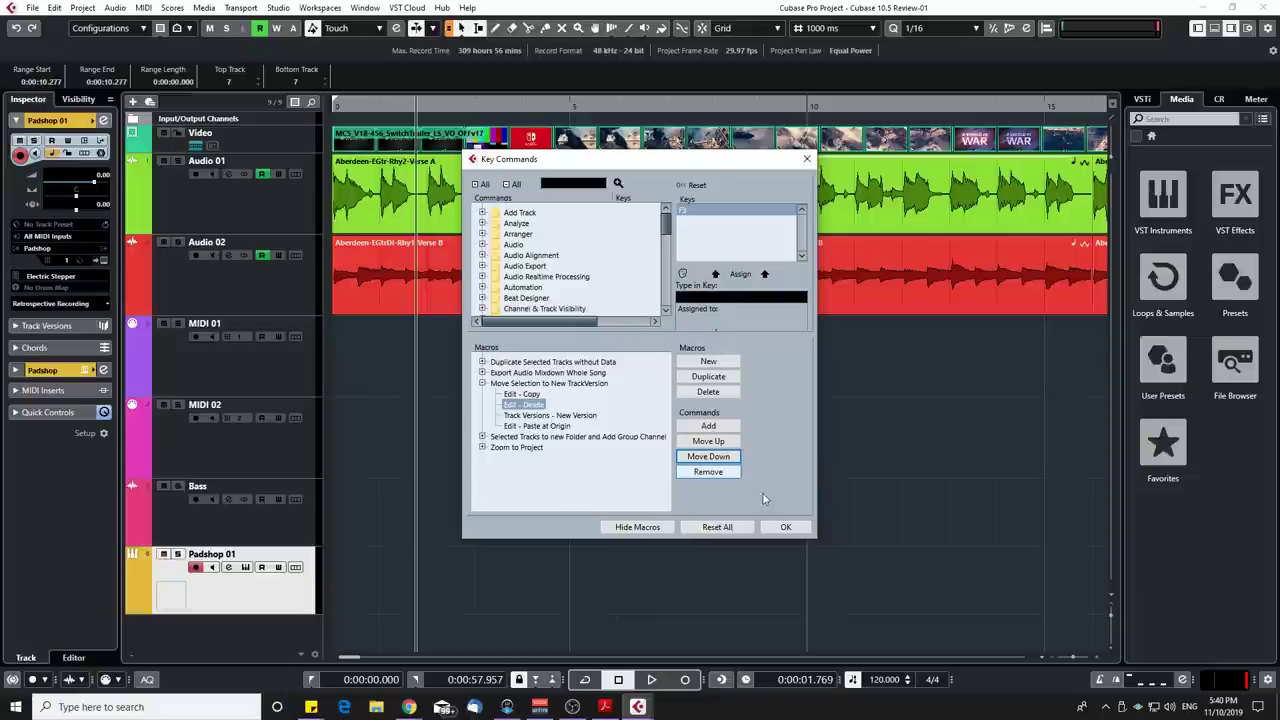
click(807, 159)
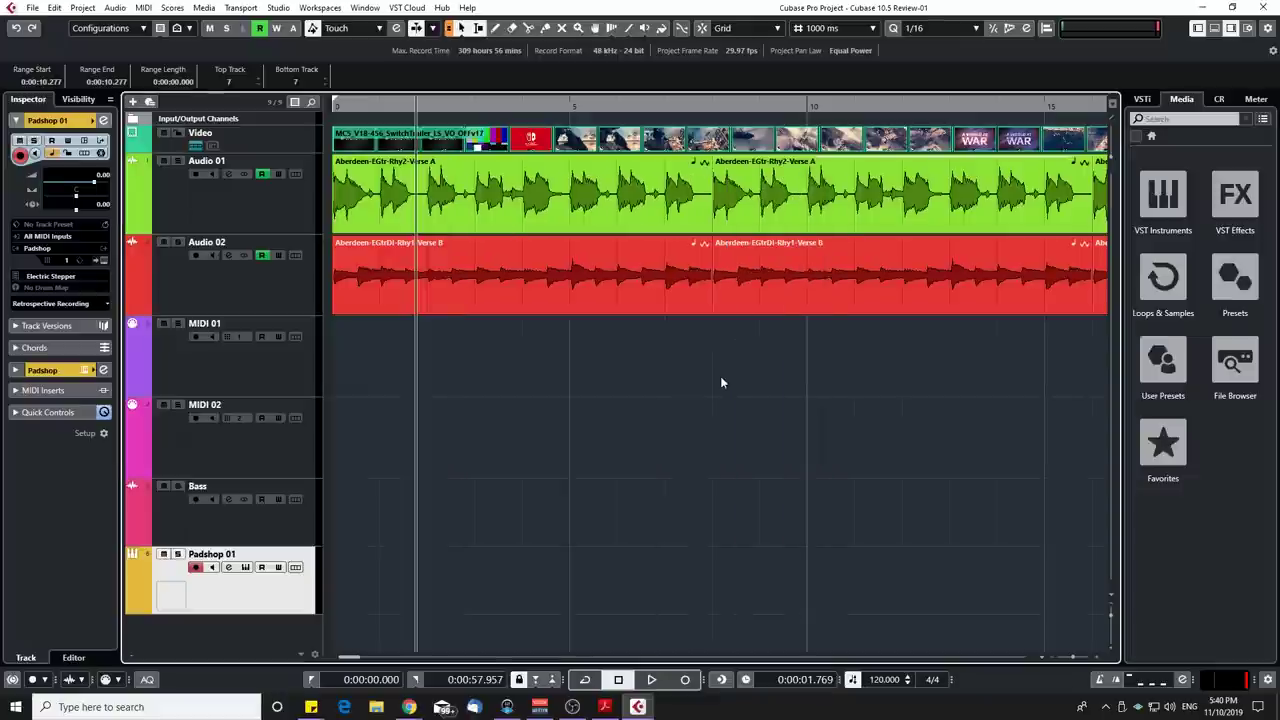